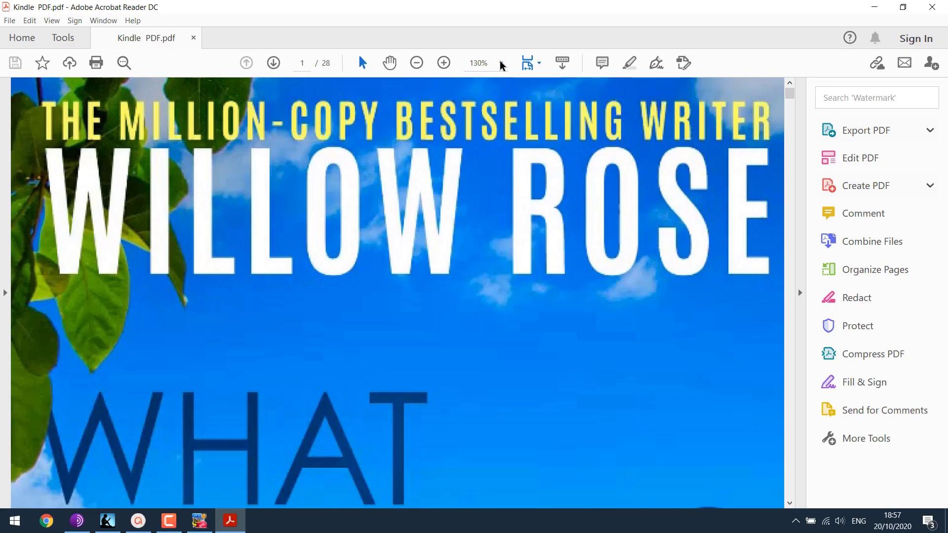
# Step: Set the Kindle PDF zoom to 50% and scroll down to page 2
pyautogui.click(501, 63)
pyautogui.click(534, 153)
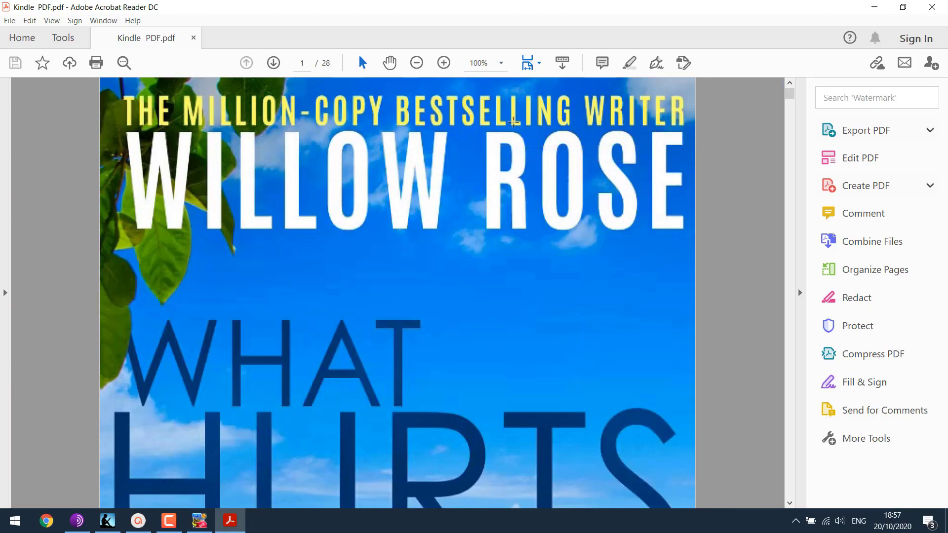
pyautogui.click(501, 63)
pyautogui.click(533, 119)
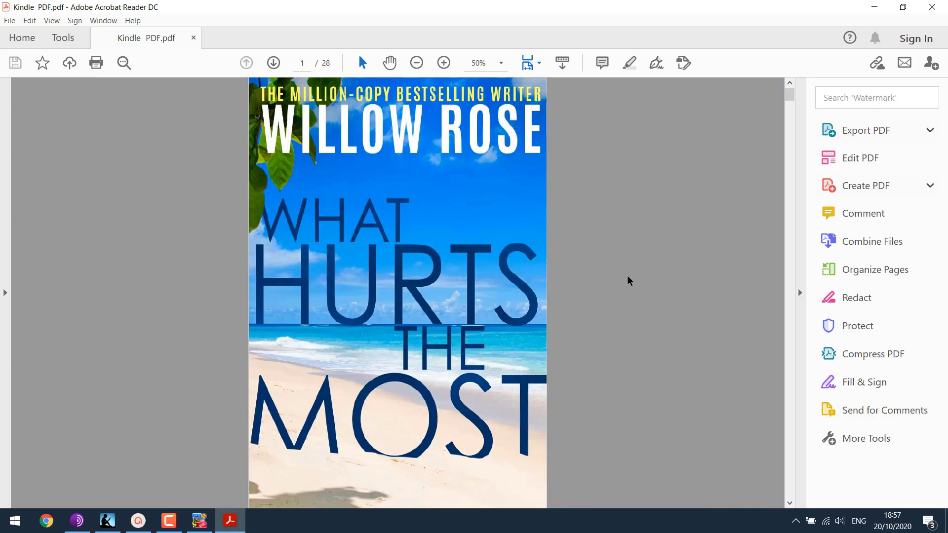
pyautogui.scroll(-7, 499, 229)
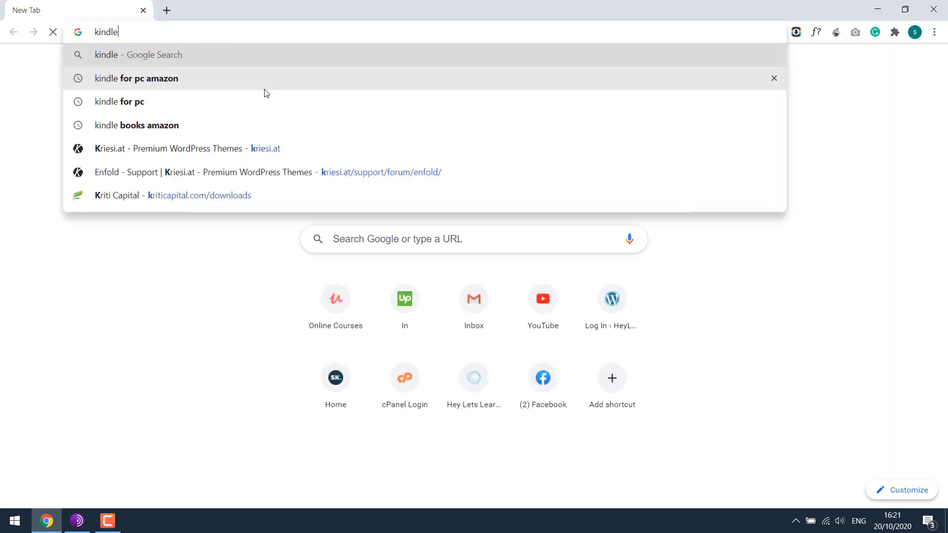
# Step: Search Google for 'kindle for pc amazon' and add the free Kindle for PC download to the cart
pyautogui.write(' am')
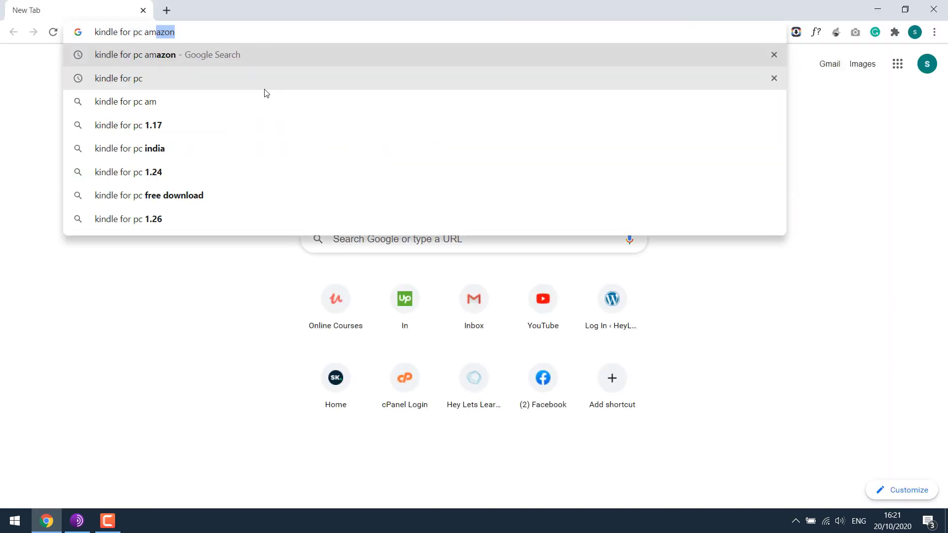
pyautogui.press('Return')
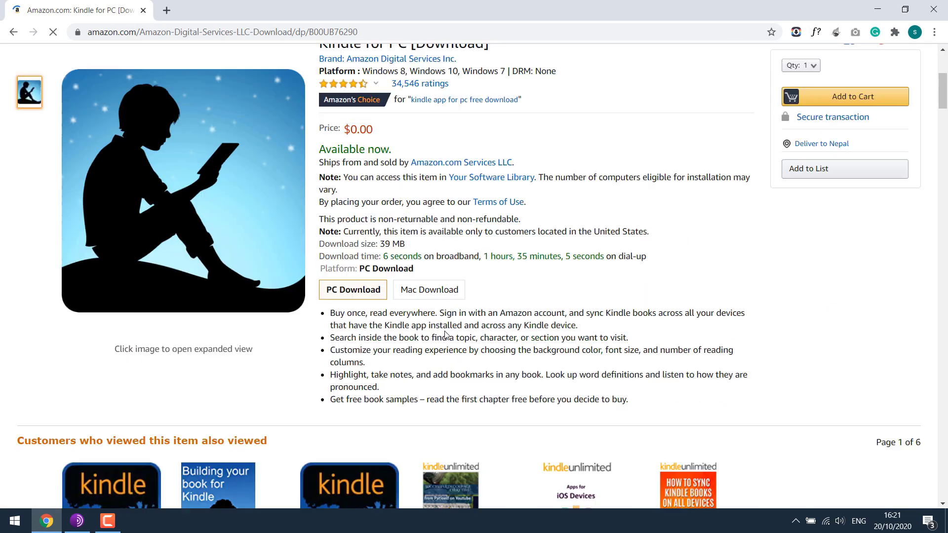
pyautogui.click(363, 234)
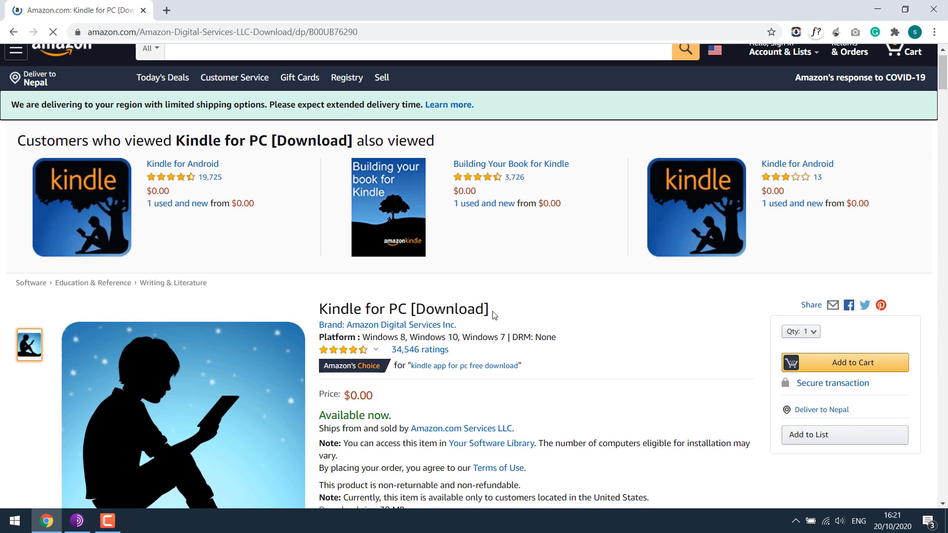
pyautogui.scroll(-1, 494, 315)
pyautogui.click(865, 313)
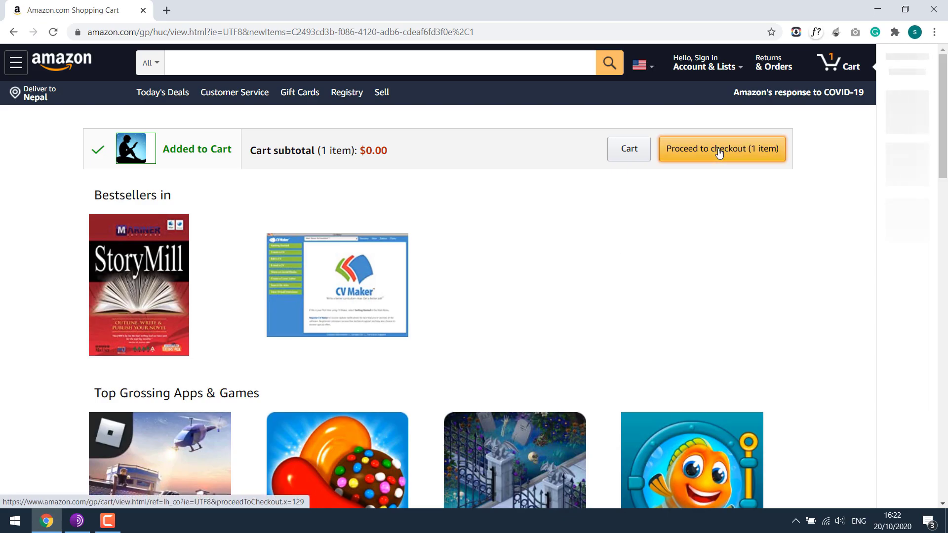
# Step: Proceed to checkout and sign in with the account e-mail and password
pyautogui.click(714, 154)
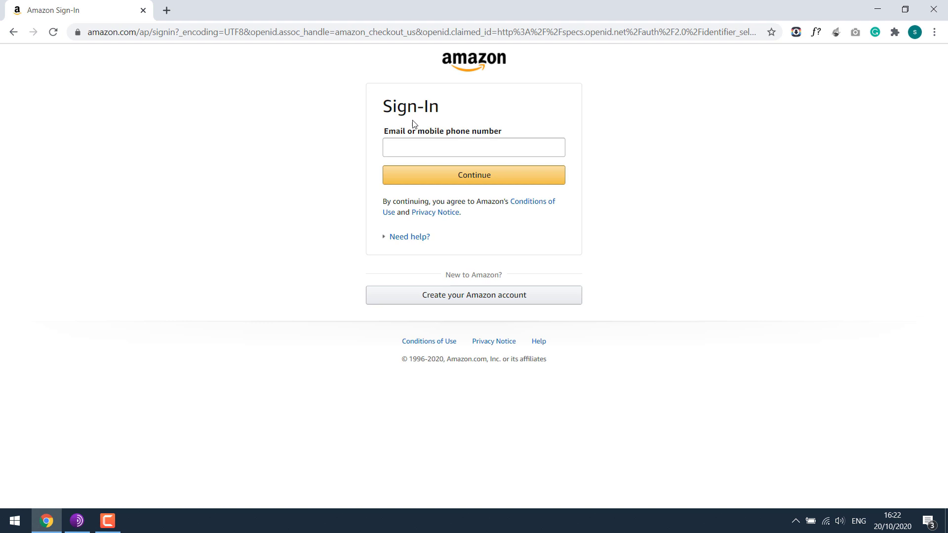
pyautogui.click(416, 146)
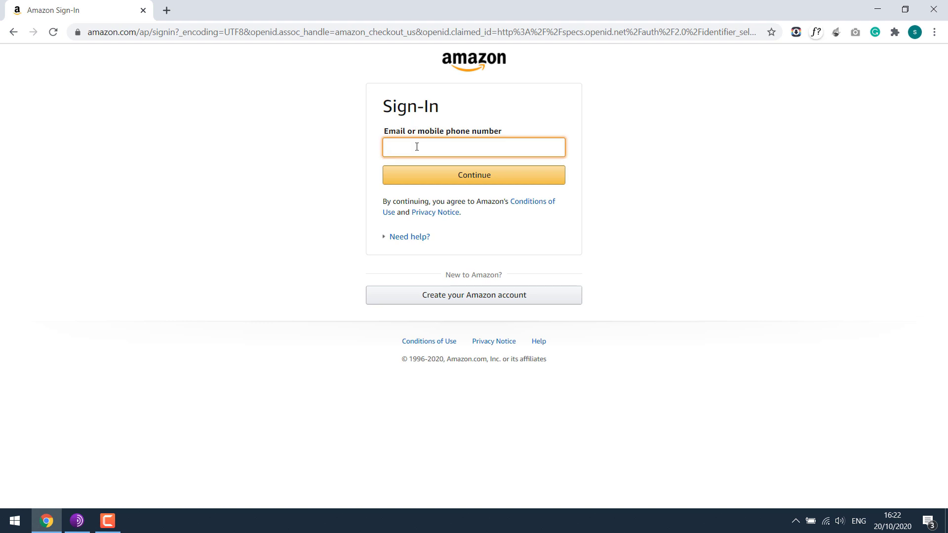
pyautogui.write('sa')
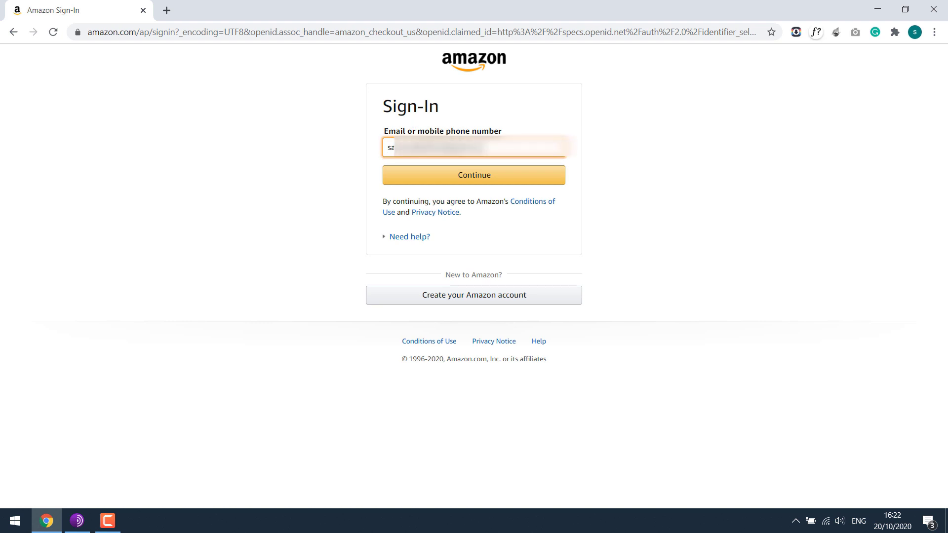
pyautogui.press('Return')
pyautogui.write('••••••••••••')
pyautogui.press('Return')
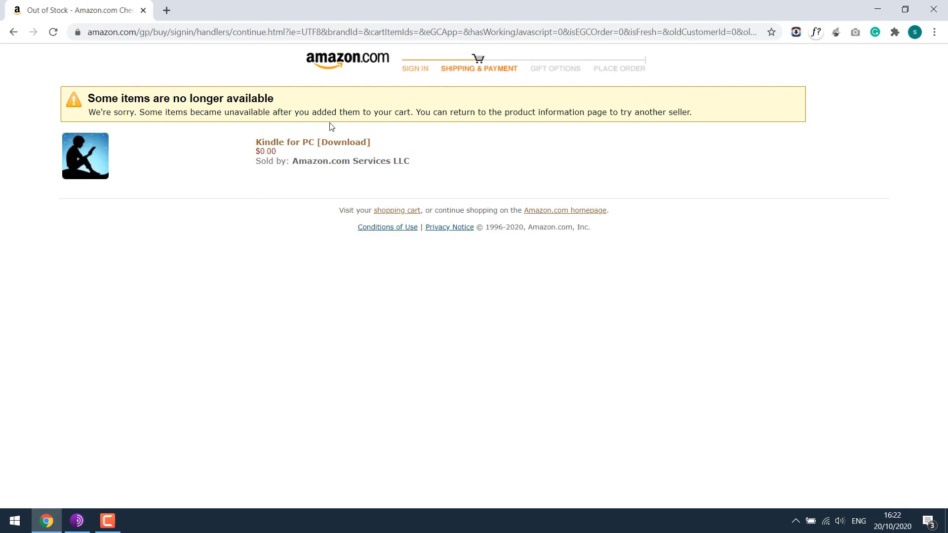
# Step: Search Amazon for 'kindle for pc'
pyautogui.click(338, 147)
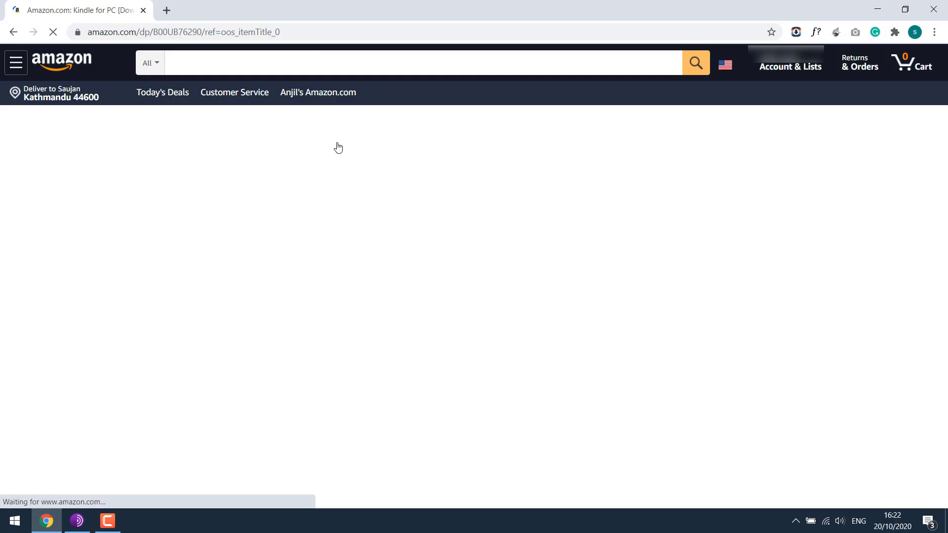
pyautogui.click(298, 60)
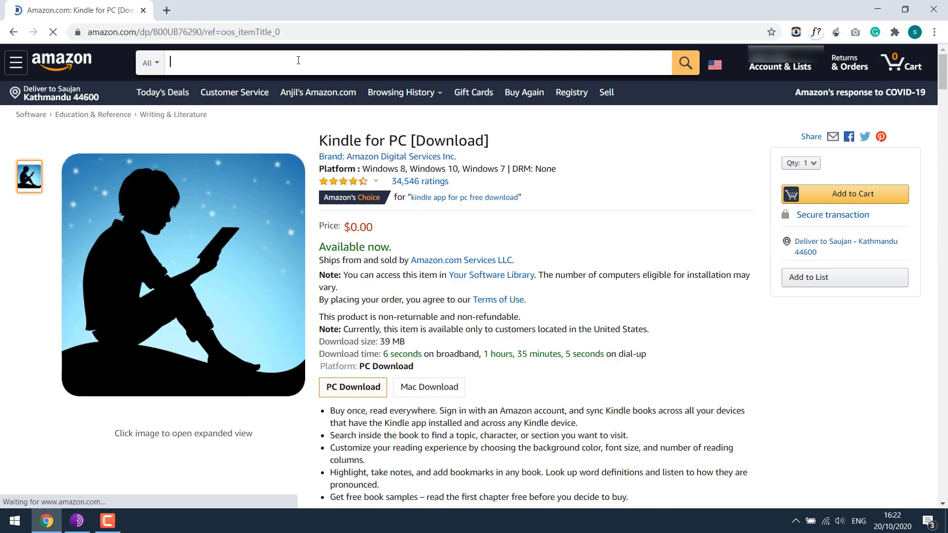
pyautogui.write('kindle for pc')
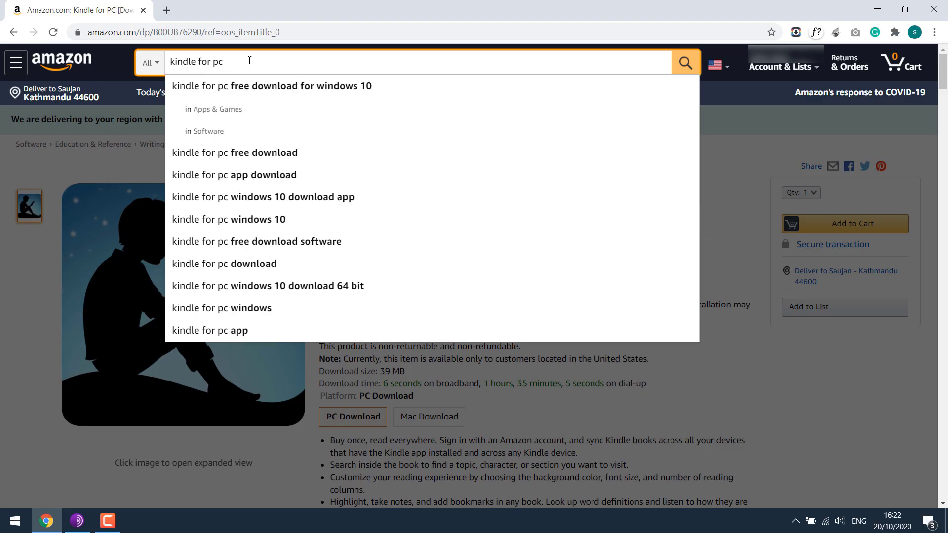
pyautogui.press('Return')
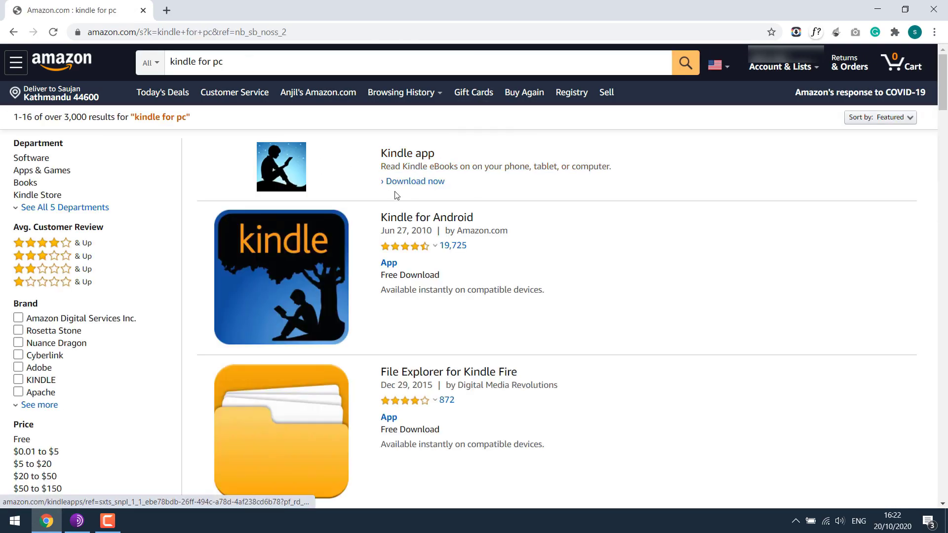
# Step: Download the Kindle for PC installer from the Kindle app page and show all Chrome downloads
pyautogui.click(414, 183)
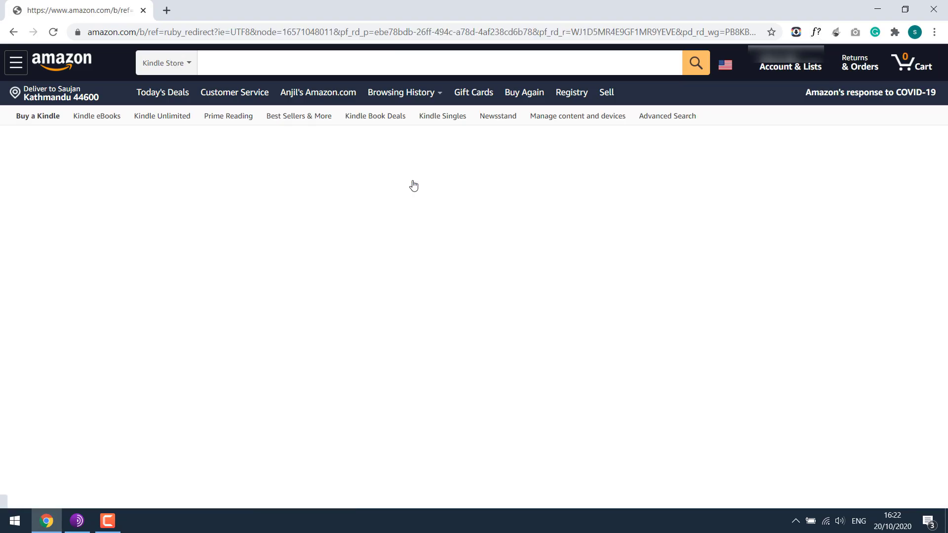
pyautogui.scroll(-1, 626, 300)
pyautogui.scroll(-3, 626, 300)
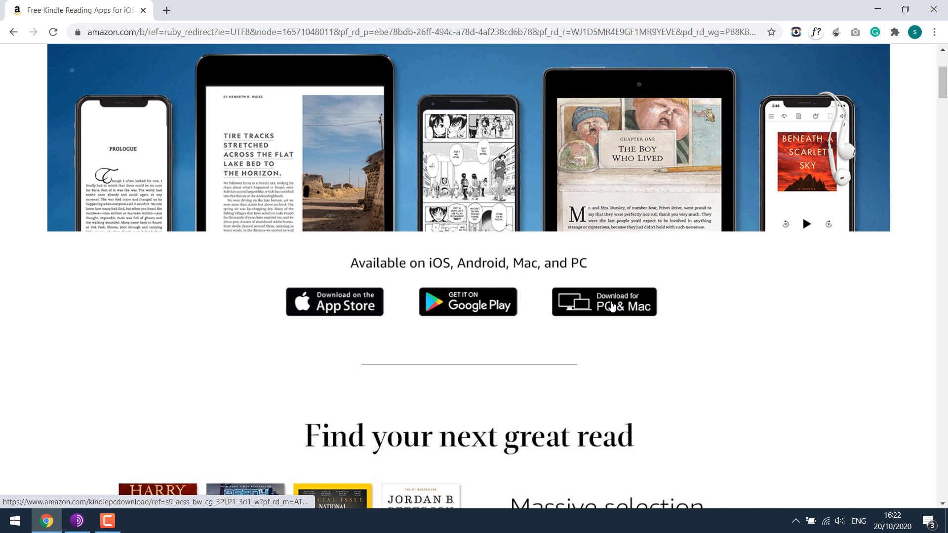
pyautogui.click(612, 306)
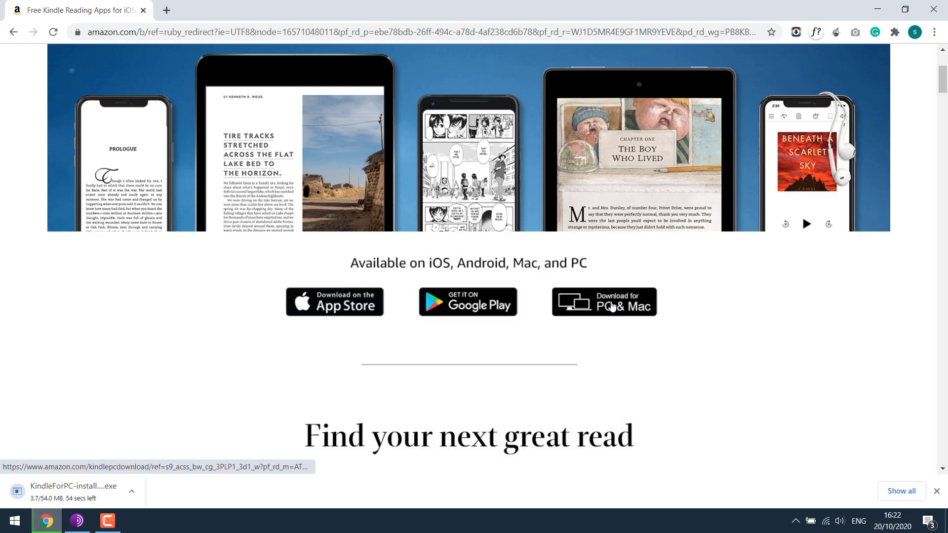
pyautogui.click(908, 495)
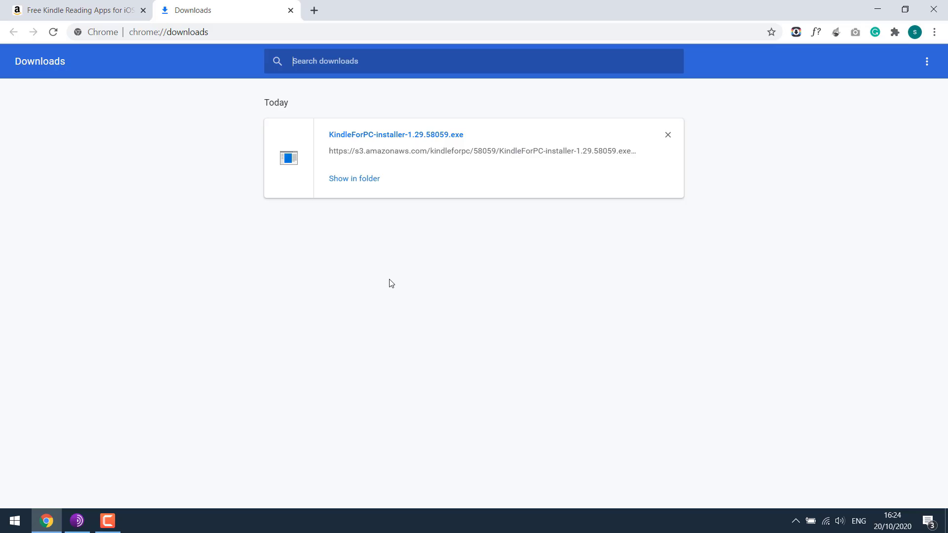
# Step: Run KindleForPC-installer from the Downloads folder, allowing it past SmartScreen
pyautogui.click(355, 178)
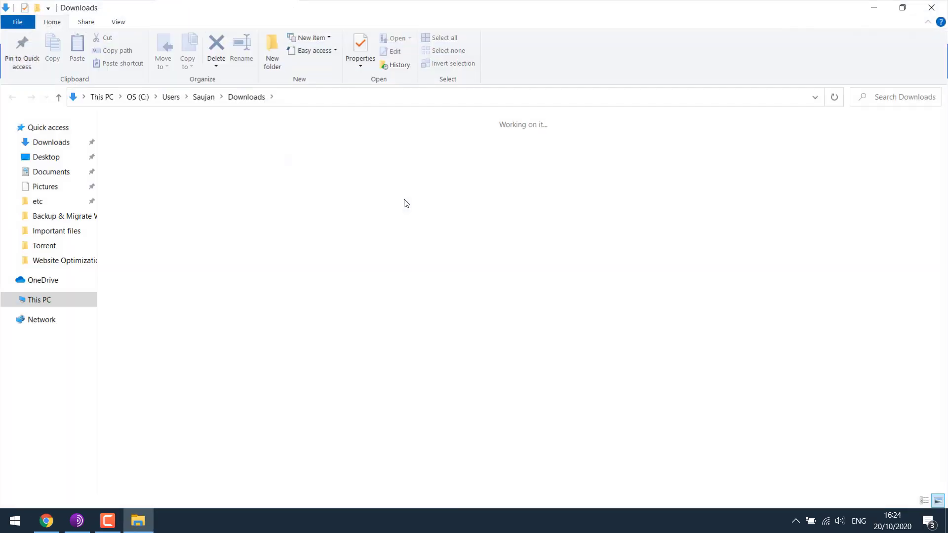
pyautogui.rightClick(256, 155)
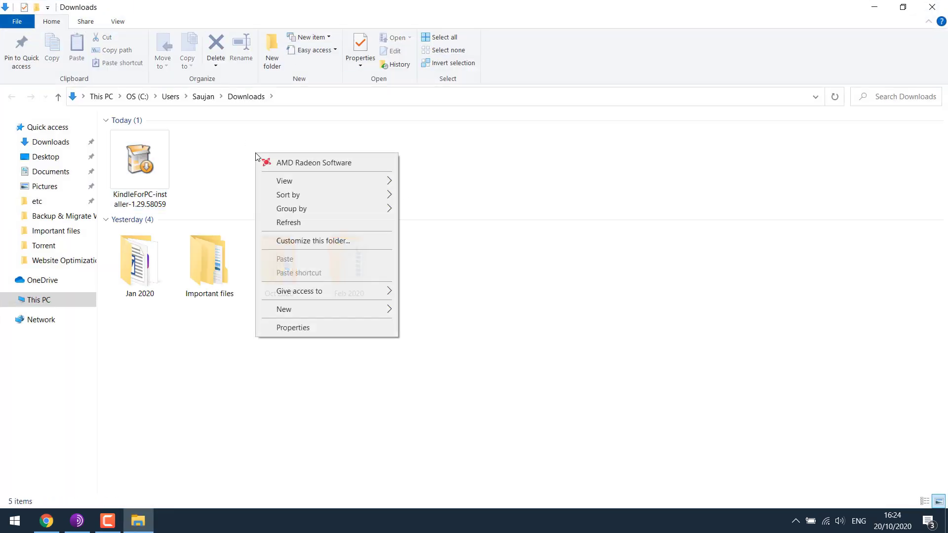
pyautogui.click(255, 161)
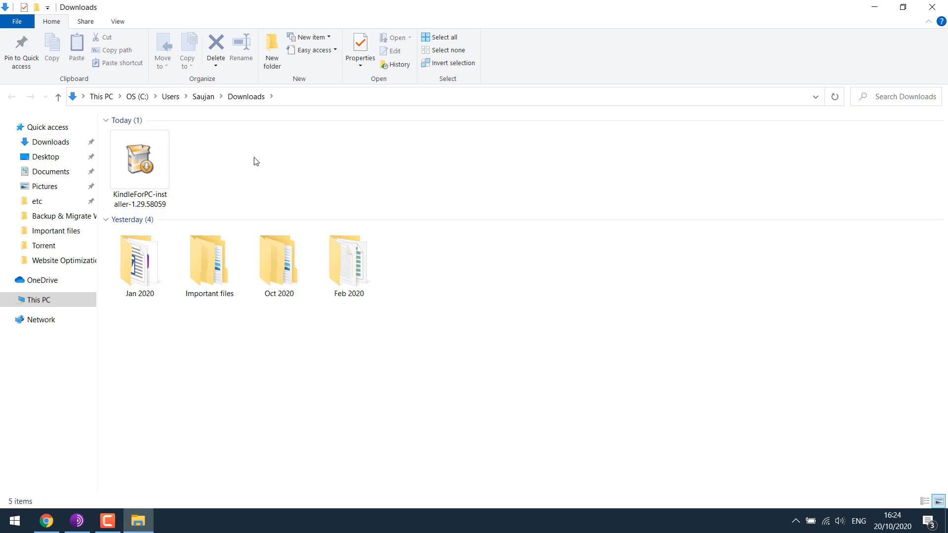
pyautogui.doubleClick(148, 160)
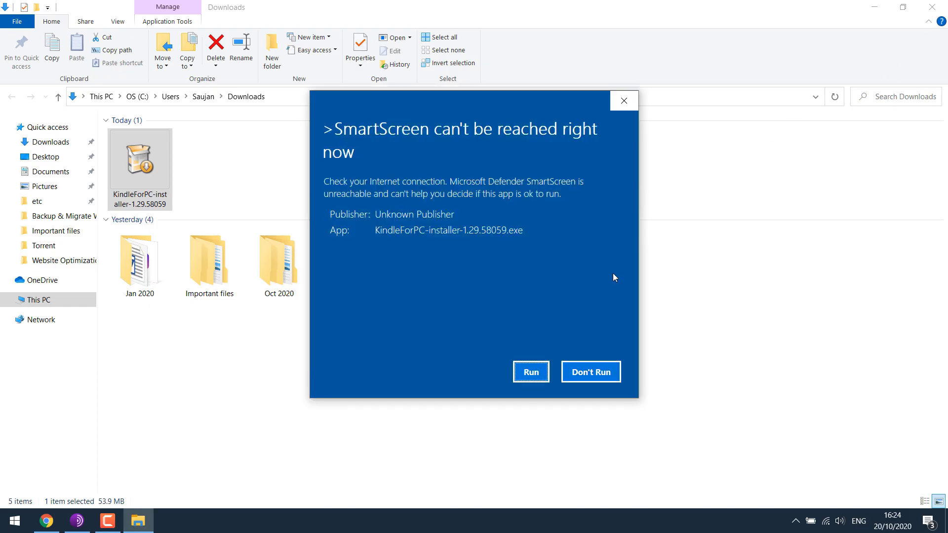
pyautogui.click(537, 376)
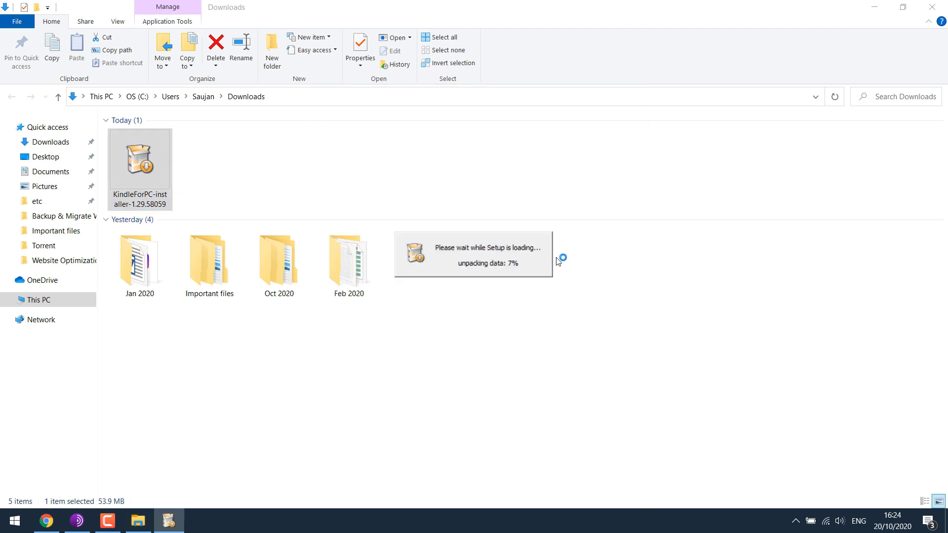
# Step: Close File Explorer and the Downloads tab, and minimise Chrome to reveal the desktop
pyautogui.click(933, 7)
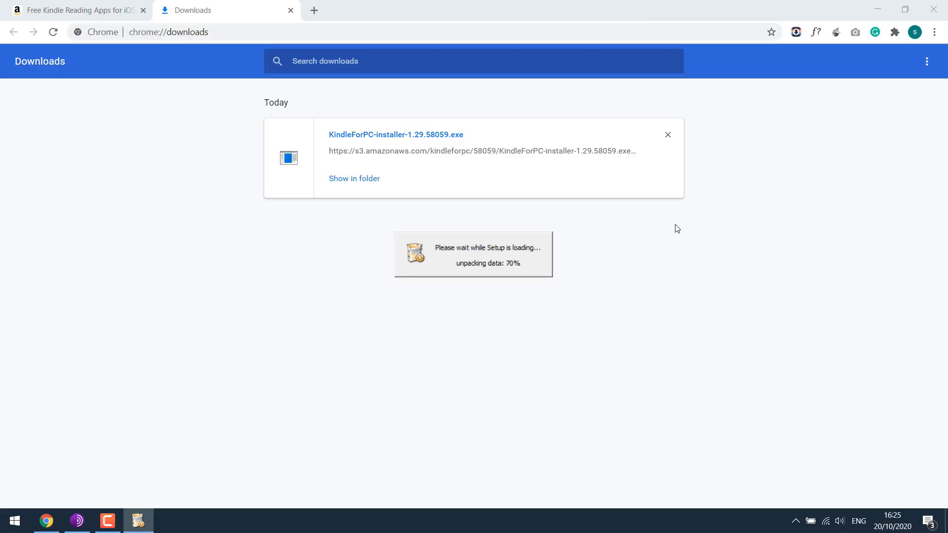
pyautogui.click(290, 11)
pyautogui.click(878, 5)
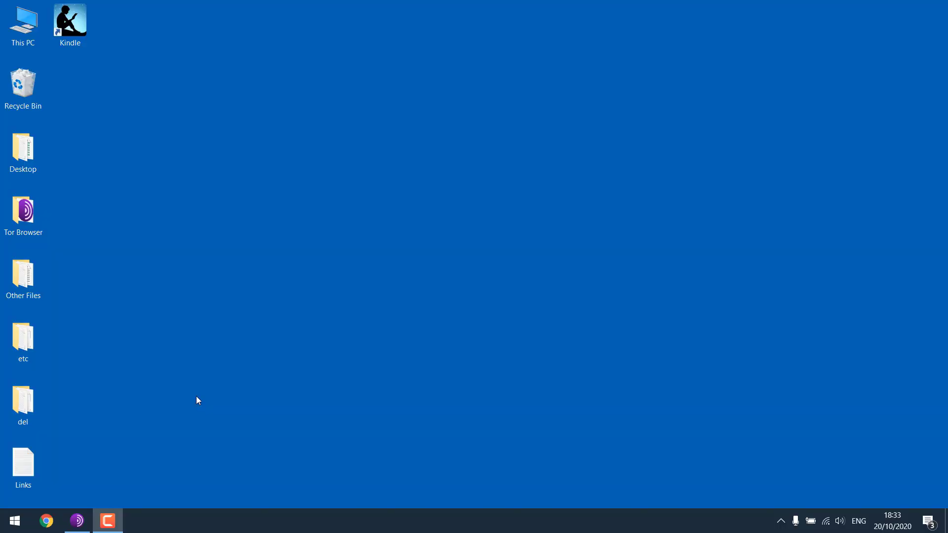
# Step: Launch Kindle for PC from the desktop icon to see its 7-book library, then return to Chrome
pyautogui.doubleClick(70, 22)
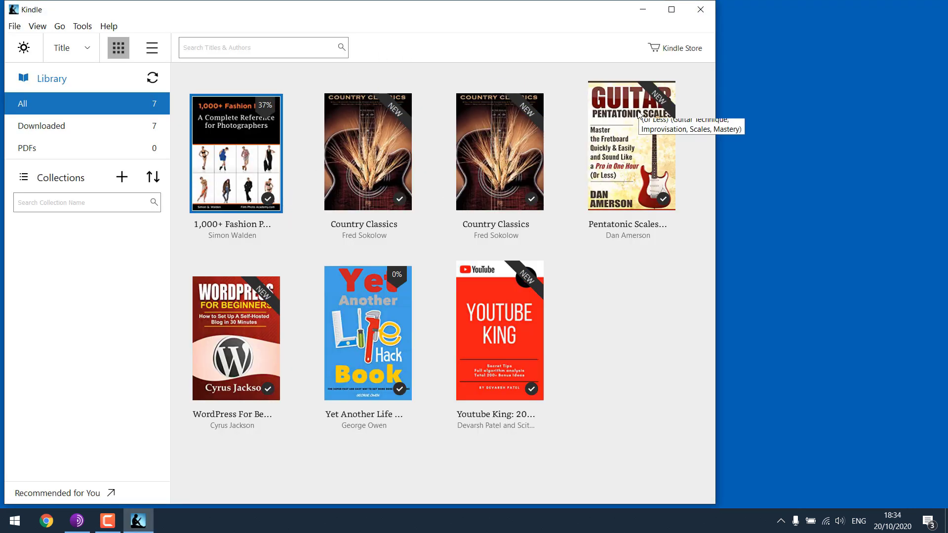
pyautogui.click(46, 521)
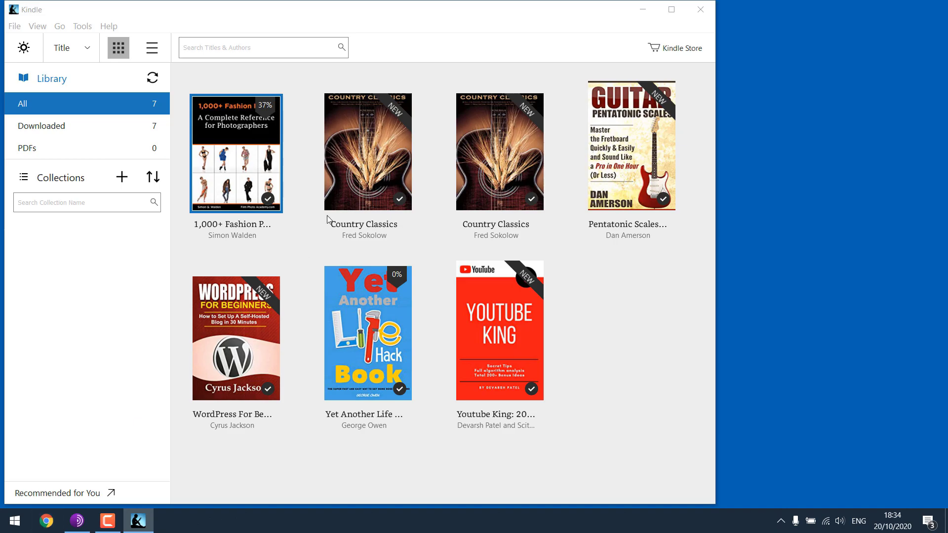
# Step: Go to amazon.com, search for free Kindle books and open What Hurts the Most
pyautogui.write('ama')
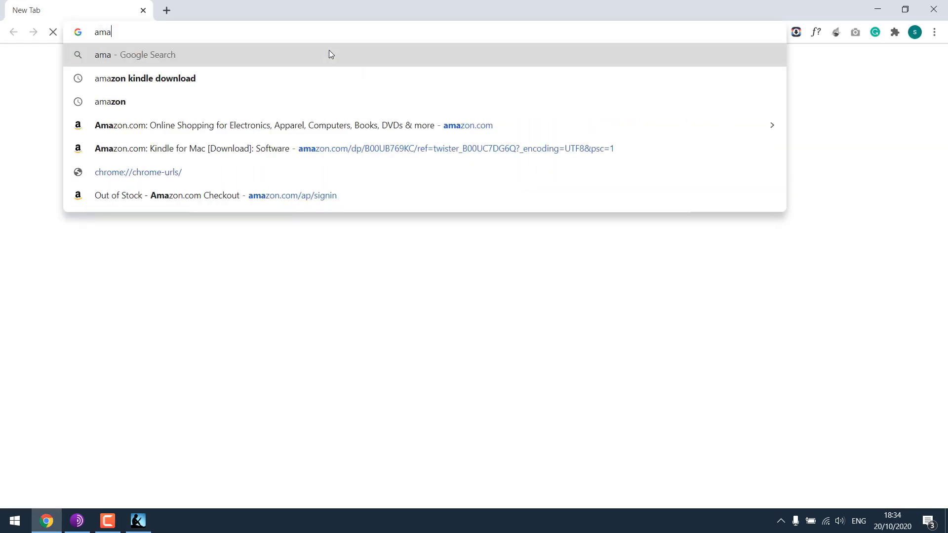
pyautogui.press('Return')
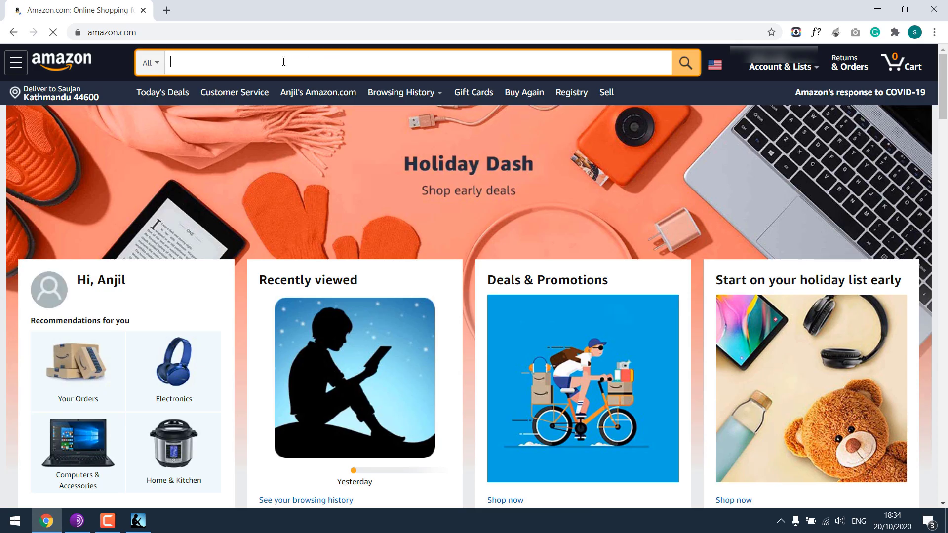
pyautogui.write('Free ki')
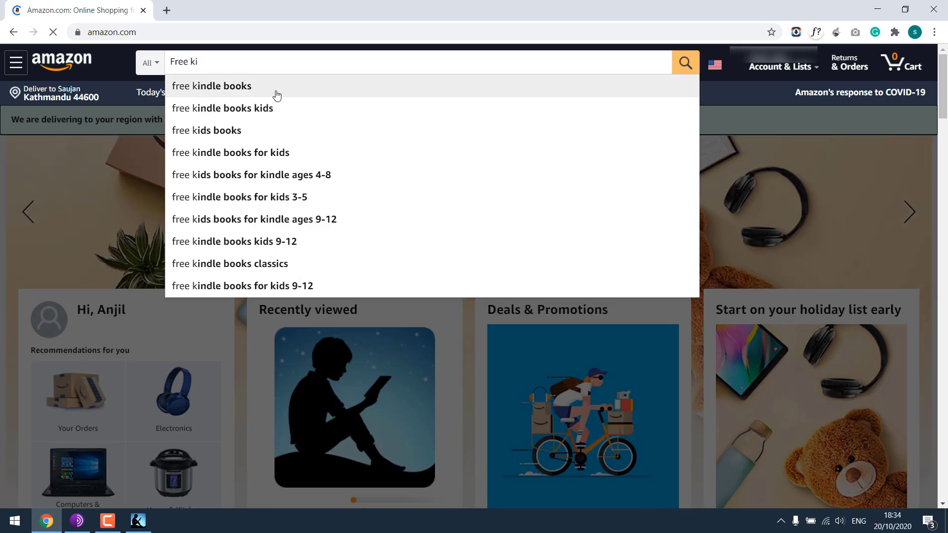
pyautogui.click(277, 95)
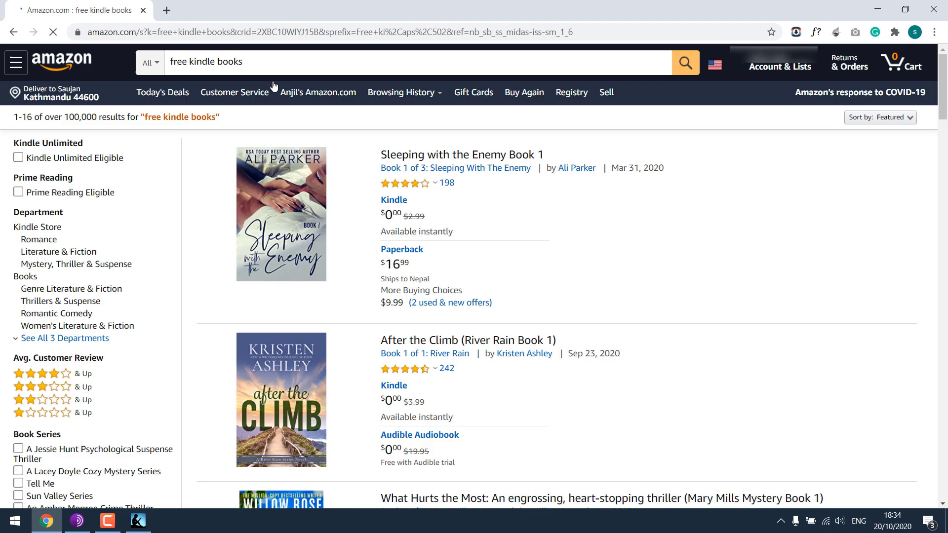
pyautogui.scroll(-2, 652, 244)
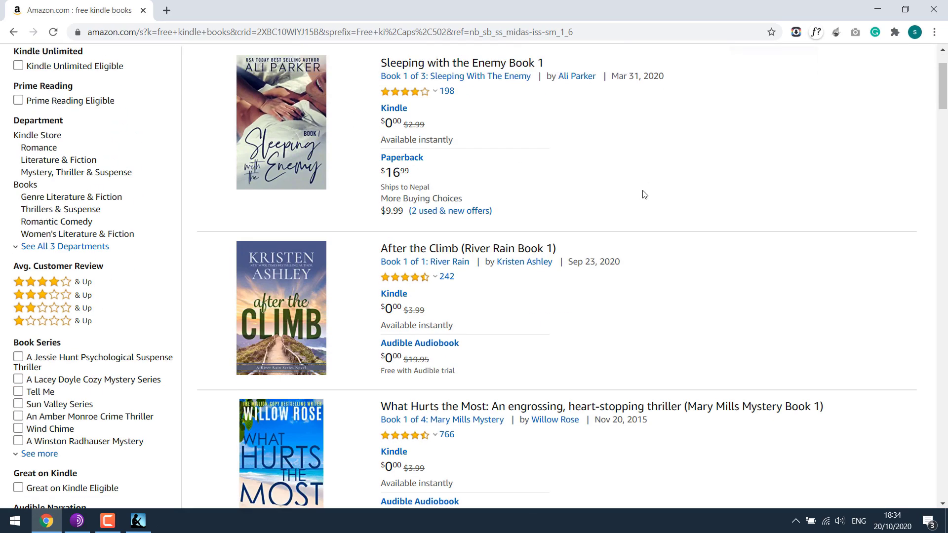
pyautogui.scroll(-3, 643, 194)
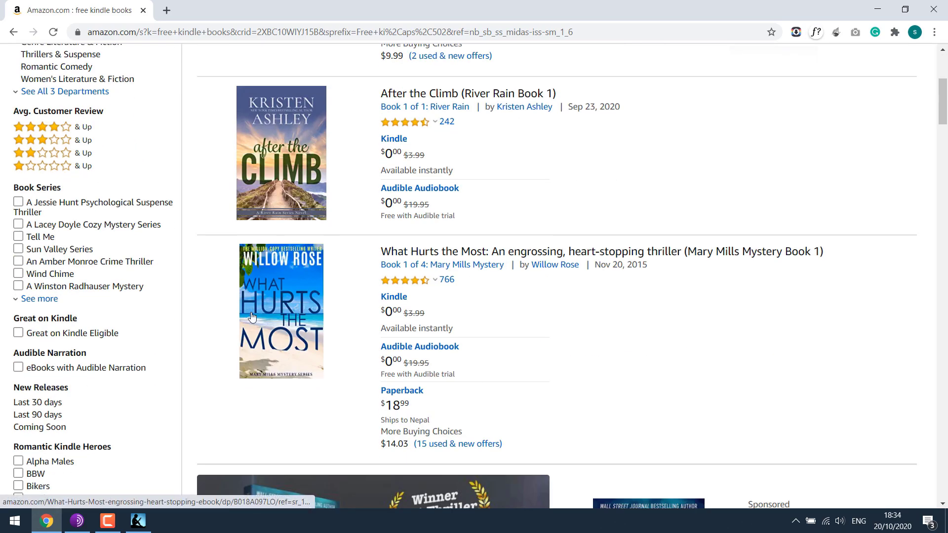
pyautogui.click(285, 273)
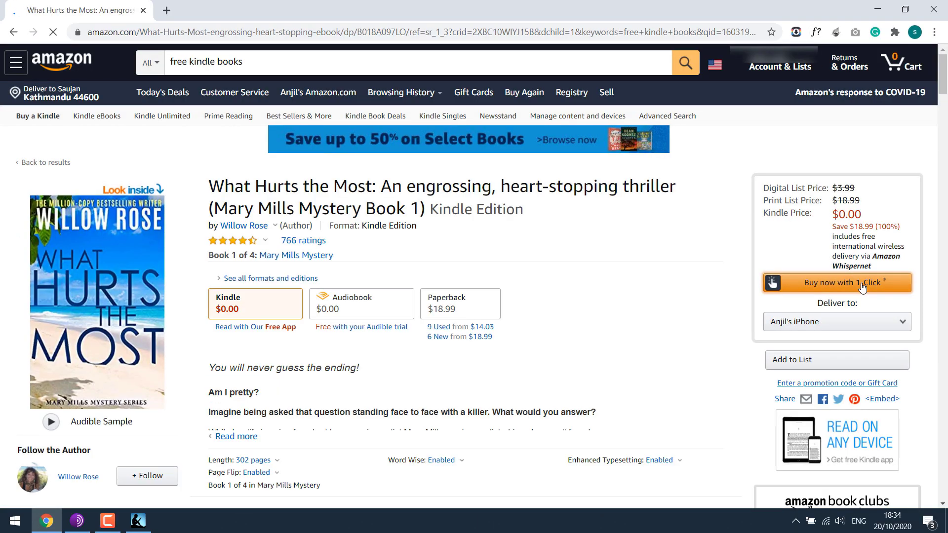
# Step: Buy the free Kindle edition with 1-Click, deliver it to Kindle for PC, and sign in
pyautogui.click(862, 288)
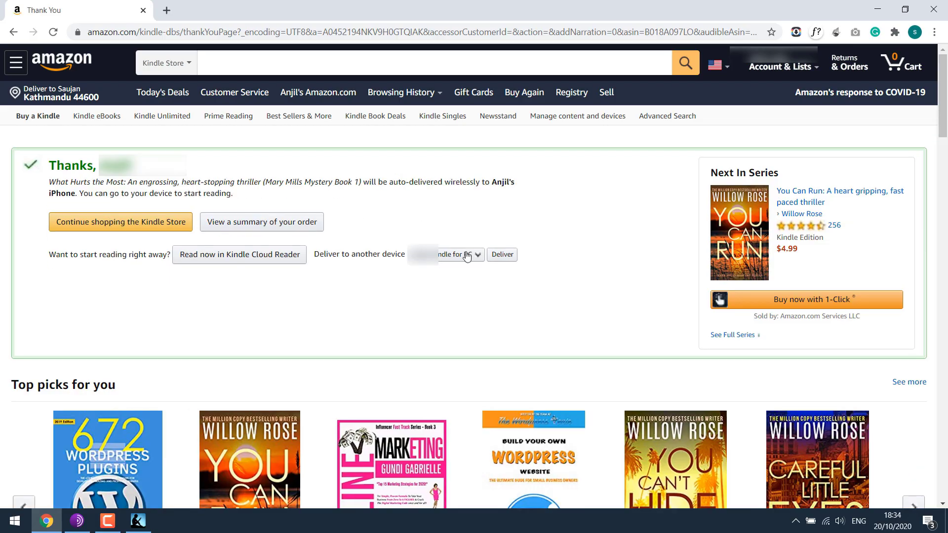
pyautogui.click(506, 259)
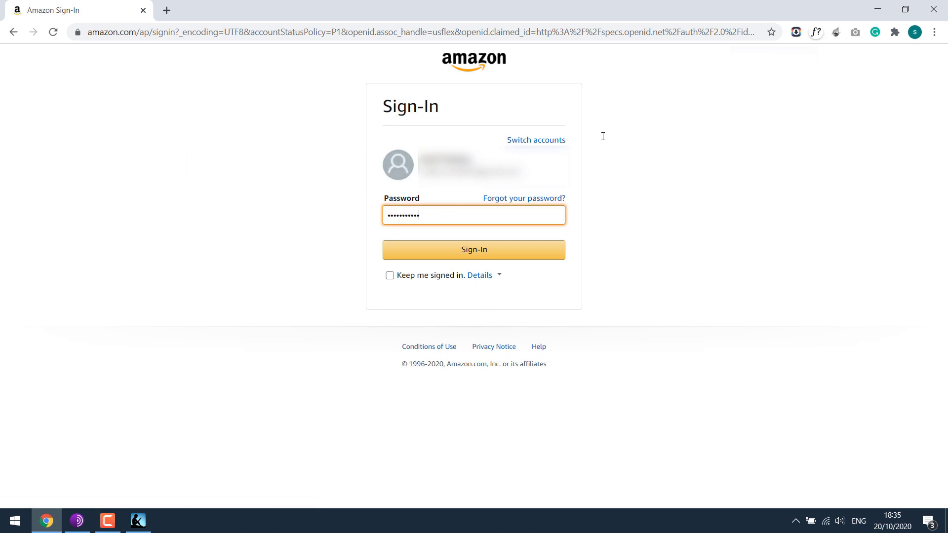
pyautogui.press('Return')
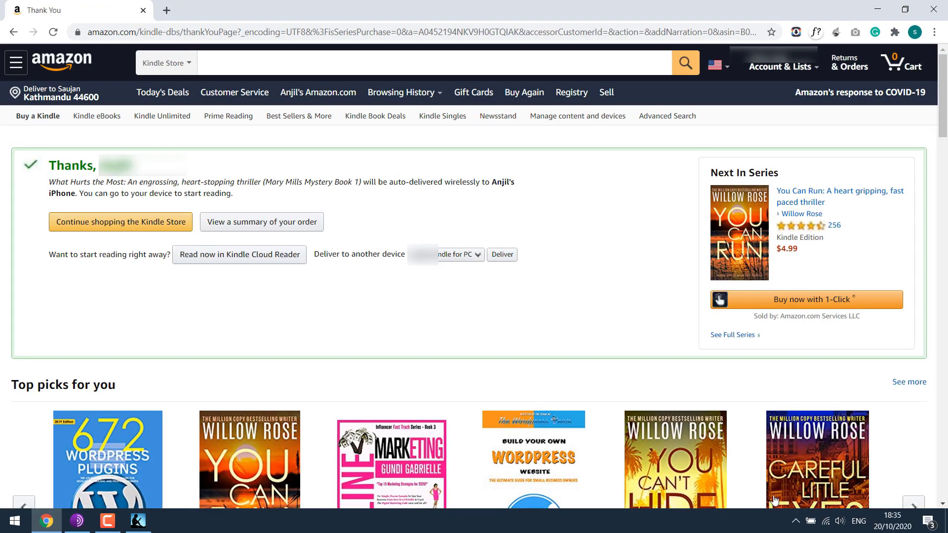
# Step: Register Kindle for PC via the sync button using the account e-mail and password
pyautogui.click(138, 521)
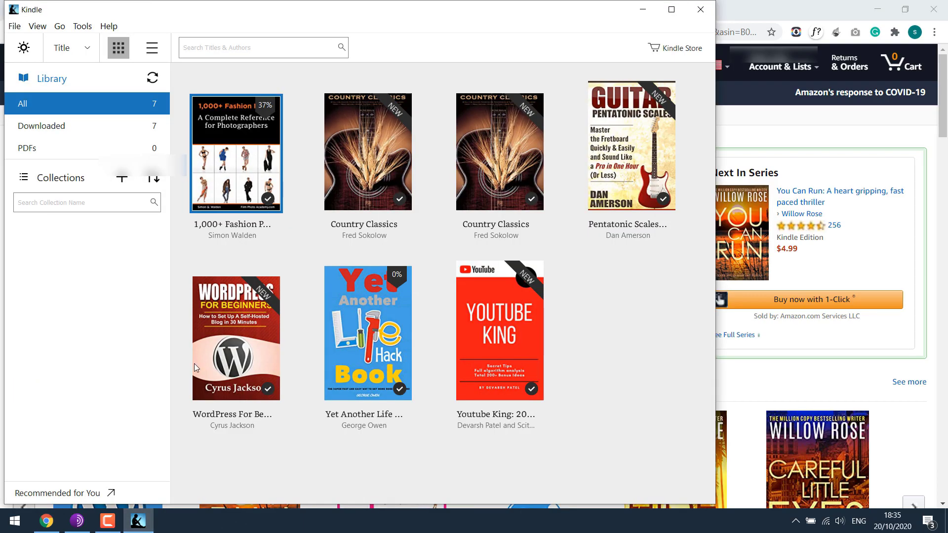
pyautogui.click(153, 79)
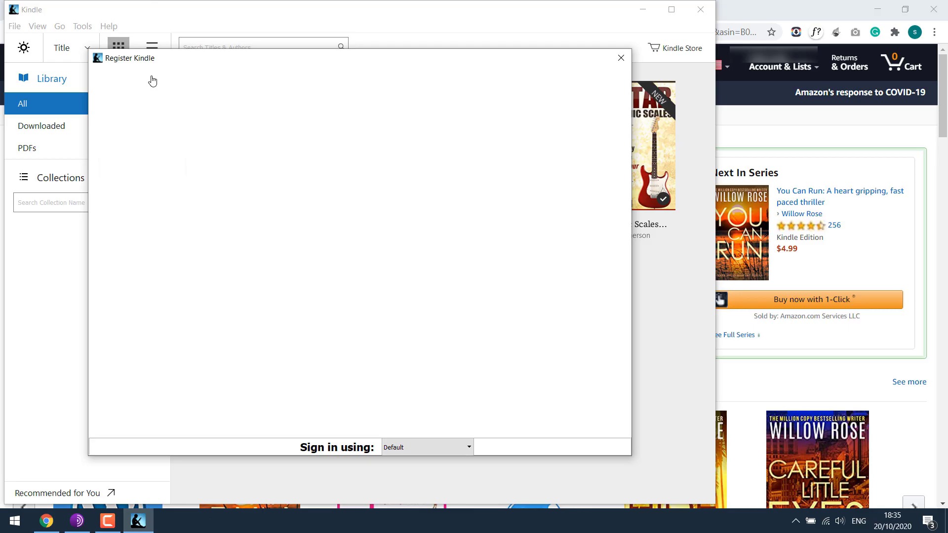
pyautogui.click(321, 171)
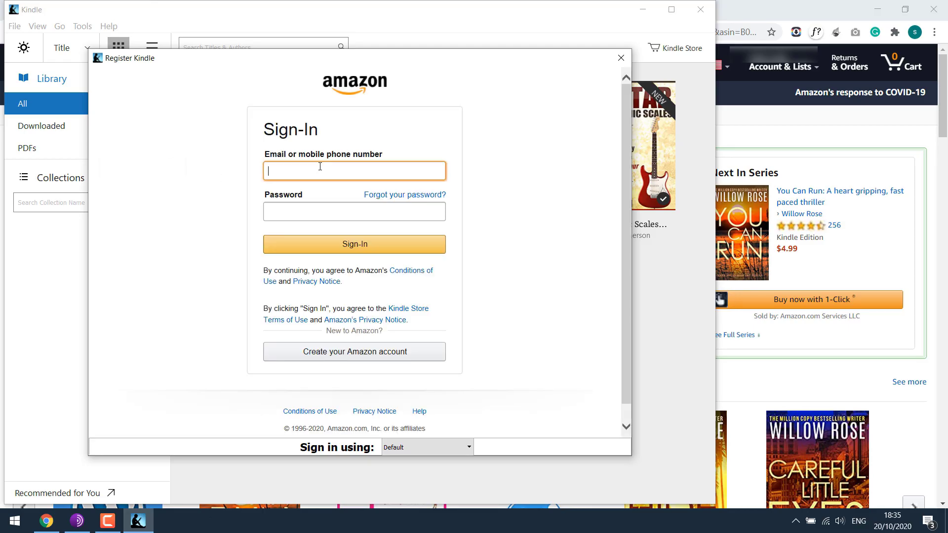
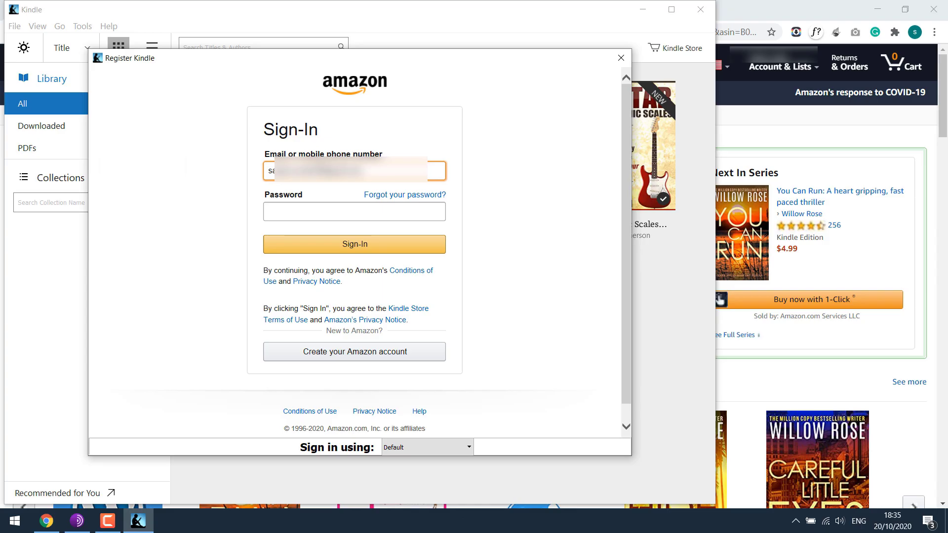
pyautogui.press('Tab')
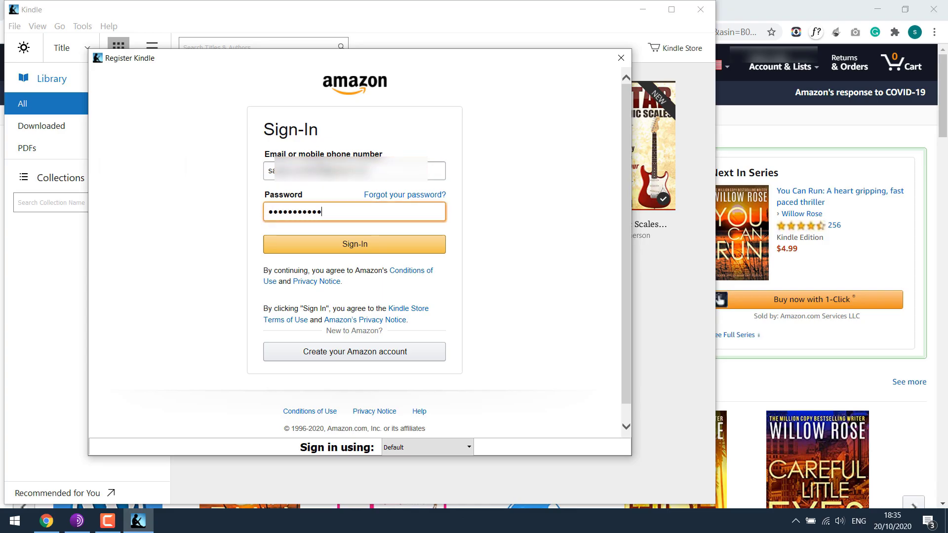
pyautogui.press('Return')
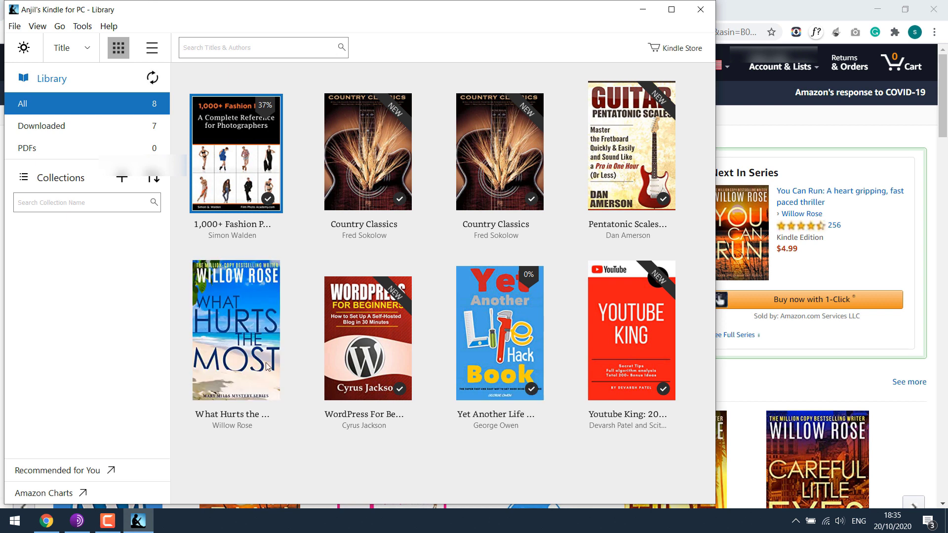
# Step: Open What Hurts the Most, maximise the Kindle window and dismiss the learning-features intro
pyautogui.doubleClick(231, 314)
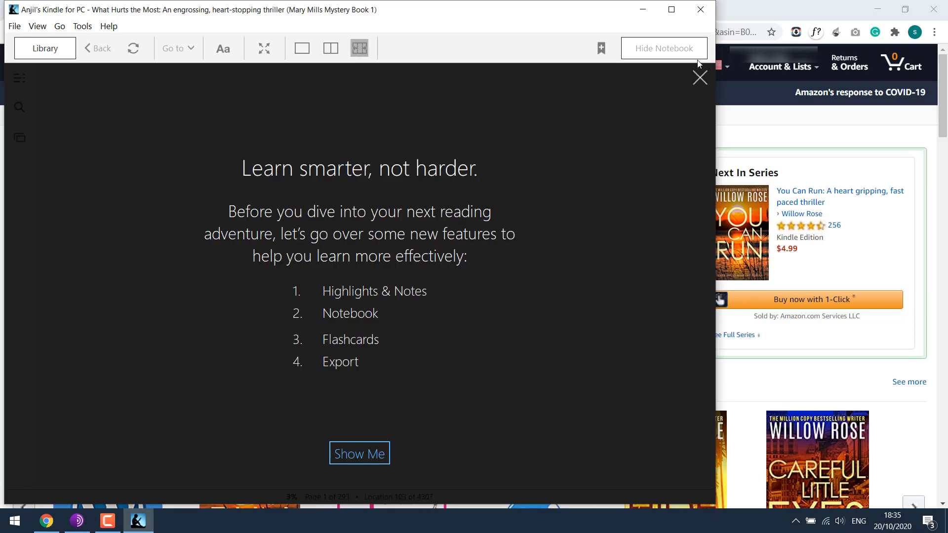
pyautogui.click(671, 9)
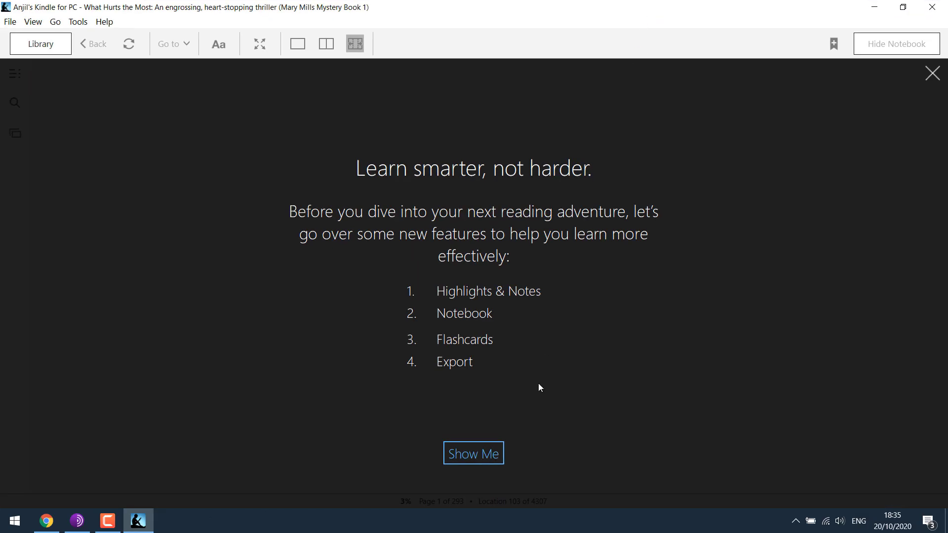
pyautogui.click(933, 75)
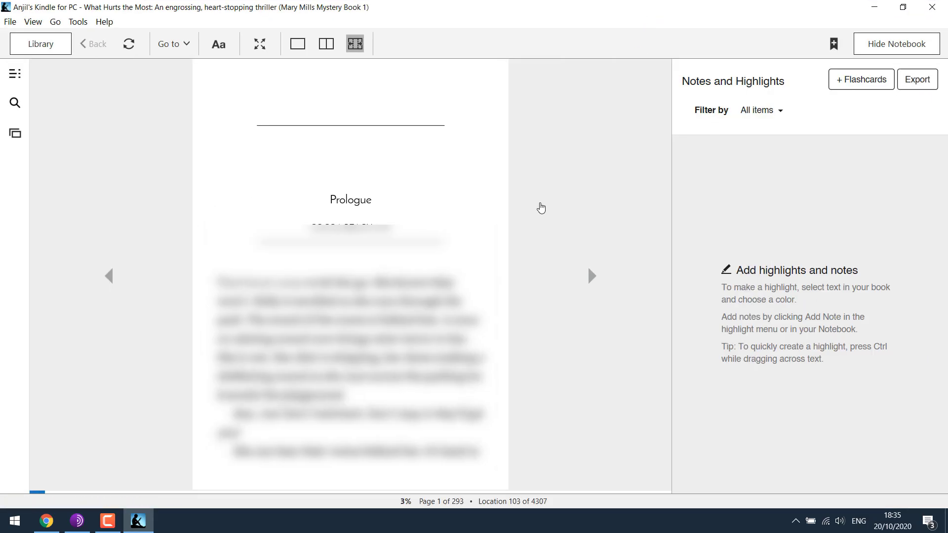
pyautogui.click(259, 43)
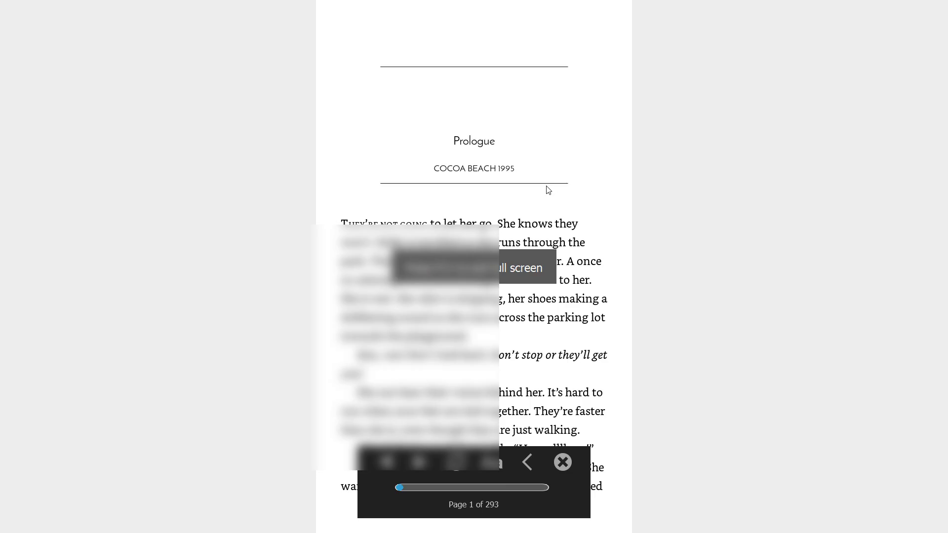
pyautogui.click(159, 303)
pyautogui.press('Escape')
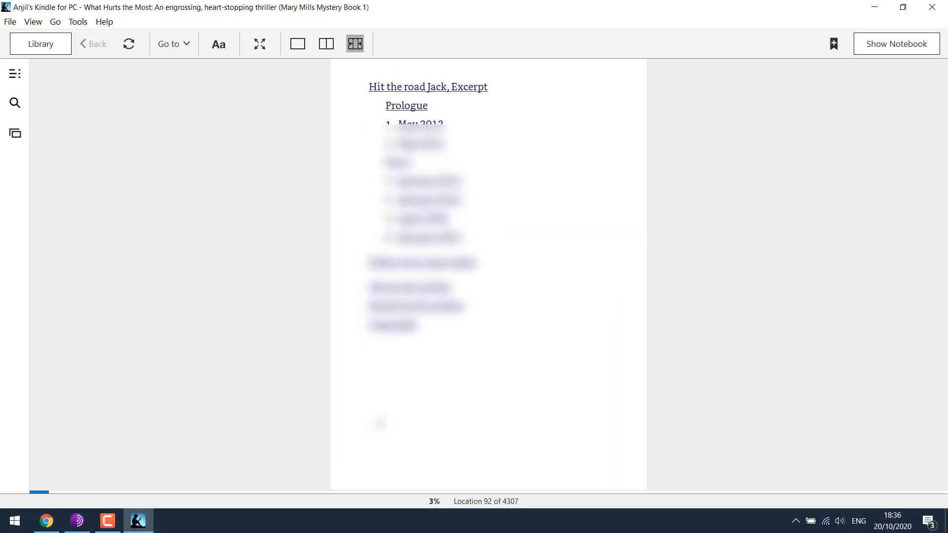
# Step: Page through the opening pages, then drag the progress slider back to the cover at Location 1
pyautogui.press('Right')
pyautogui.press('Right')
pyautogui.press('Left')
pyautogui.press('Left')
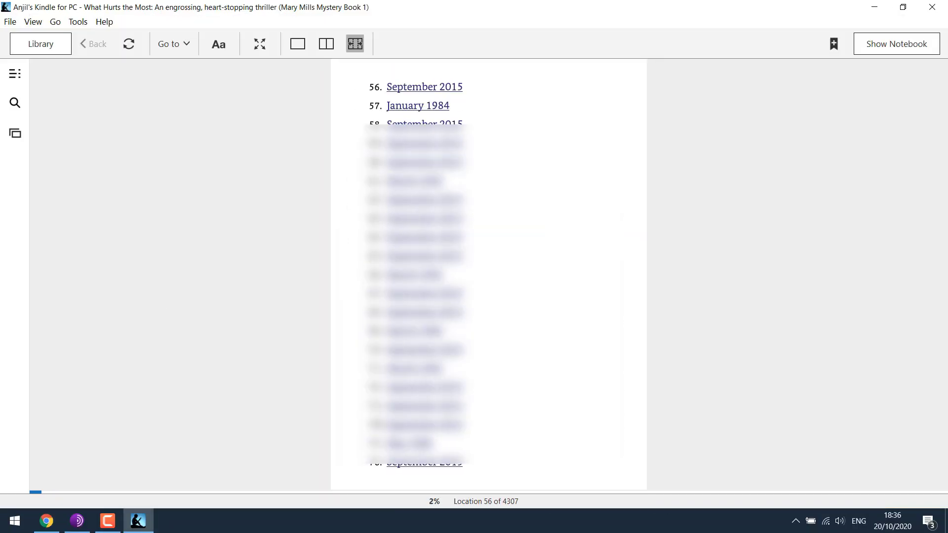
pyautogui.press('Right')
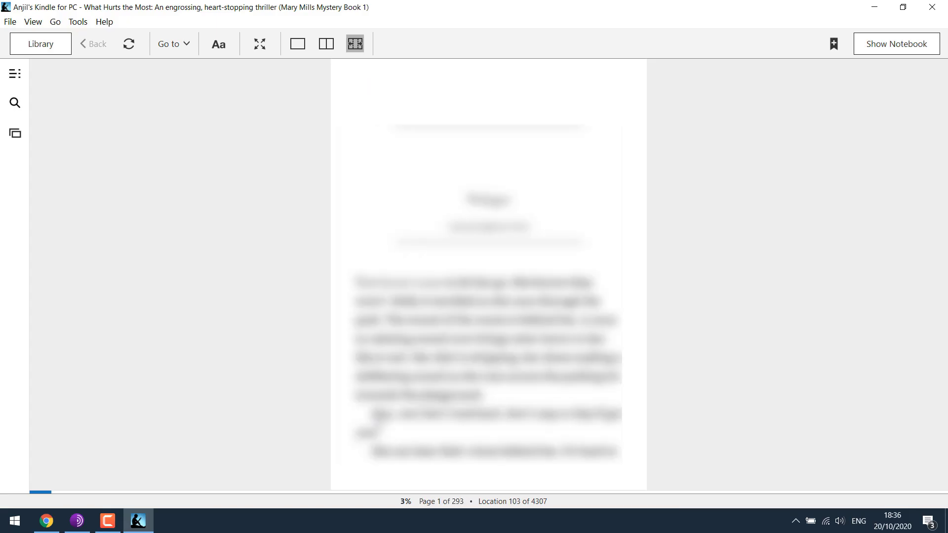
pyautogui.click(196, 171)
pyautogui.moveTo(54, 488)
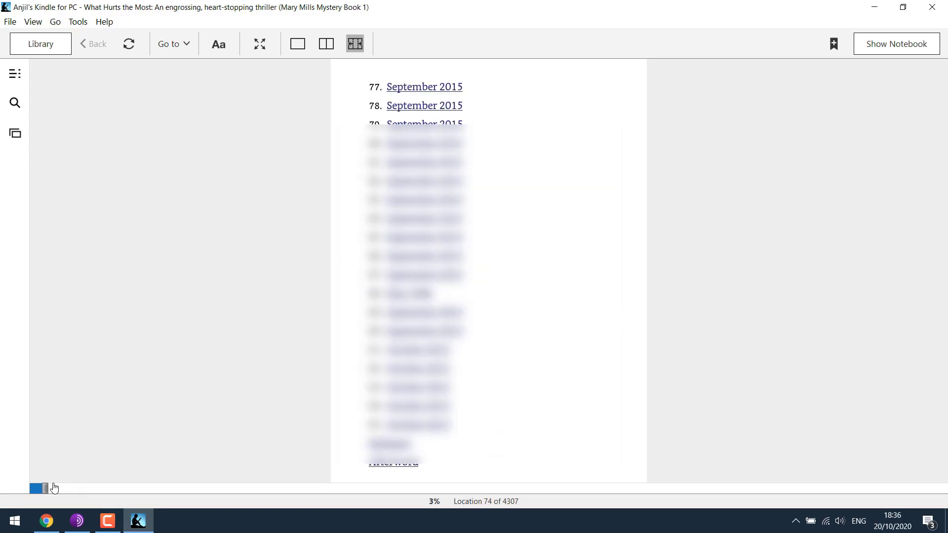
pyautogui.moveTo(54, 488); pyautogui.dragTo(30, 486)
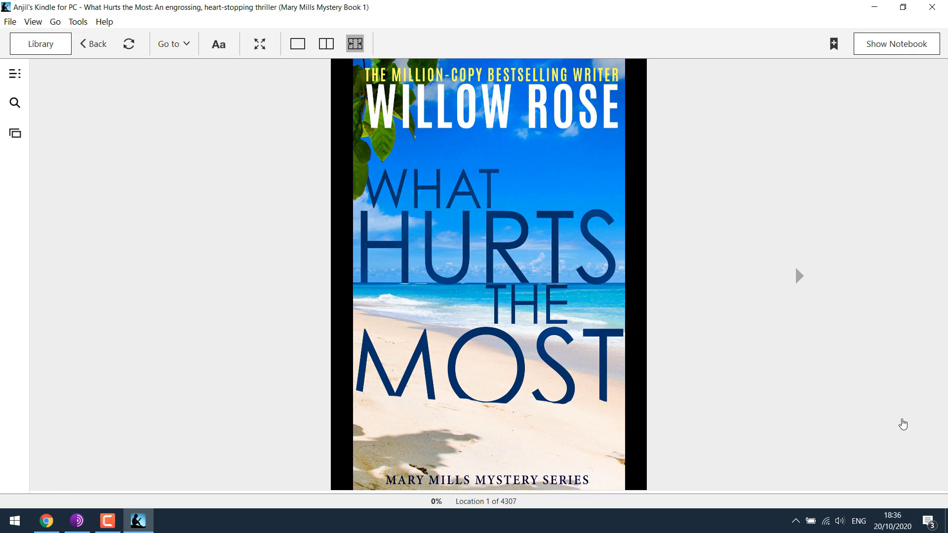
# Step: Download ActivePresenter_v8.2.2_setup.exe from the Atomi Systems site and launch it from Chrome's downloads
pyautogui.click(130, 525)
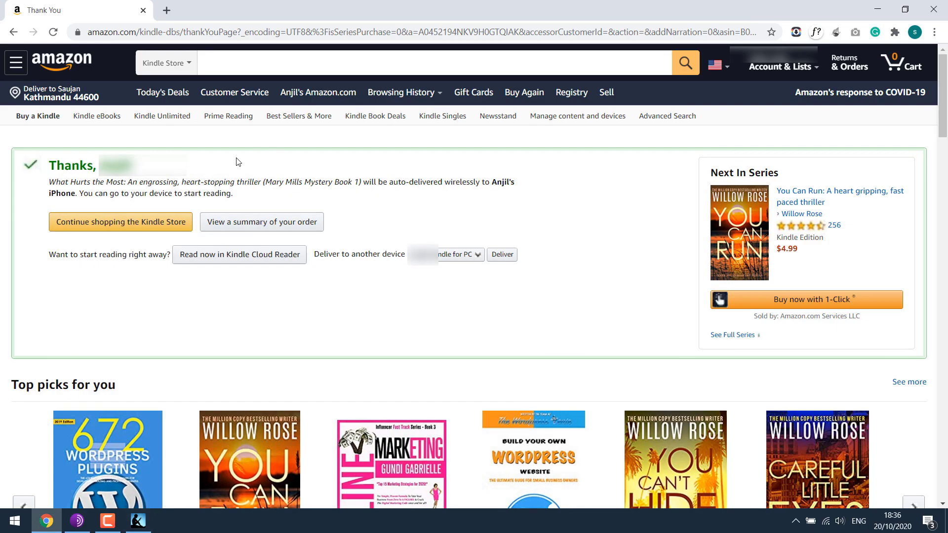
pyautogui.click(284, 35)
pyautogui.write('atomi sys')
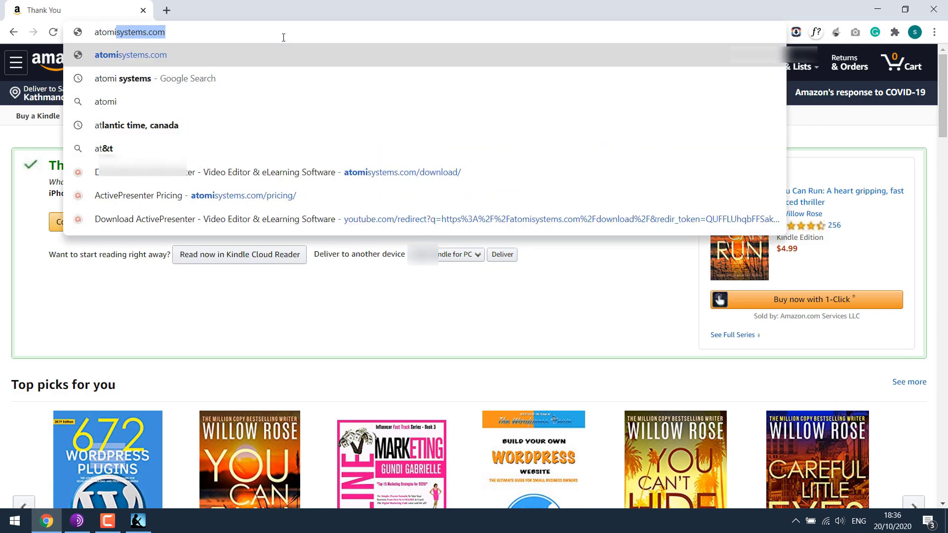
pyautogui.press('Return')
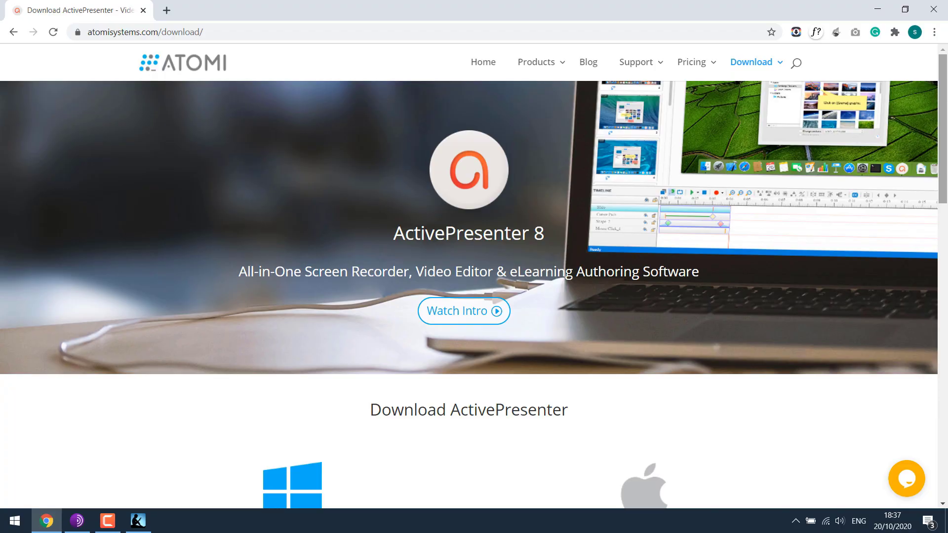
pyautogui.scroll(-6, 603, 107)
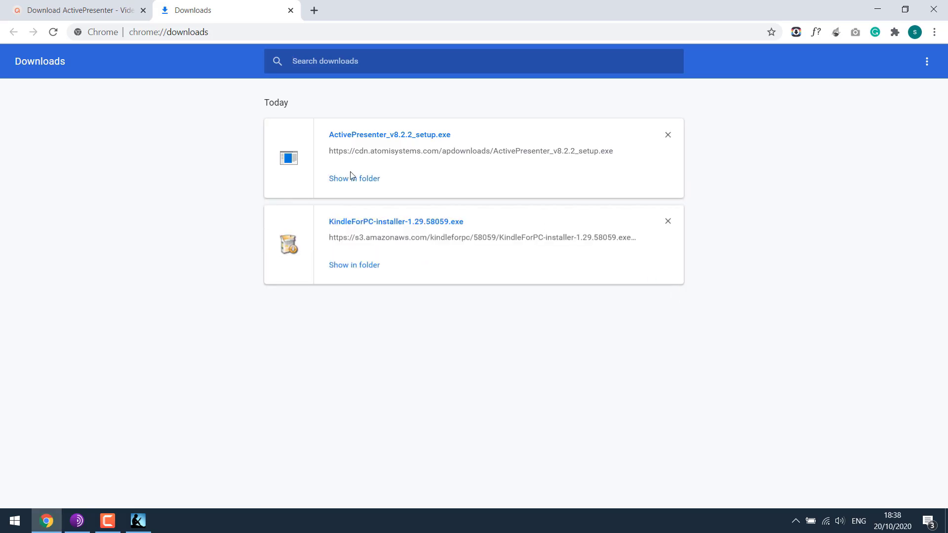
pyautogui.click(387, 144)
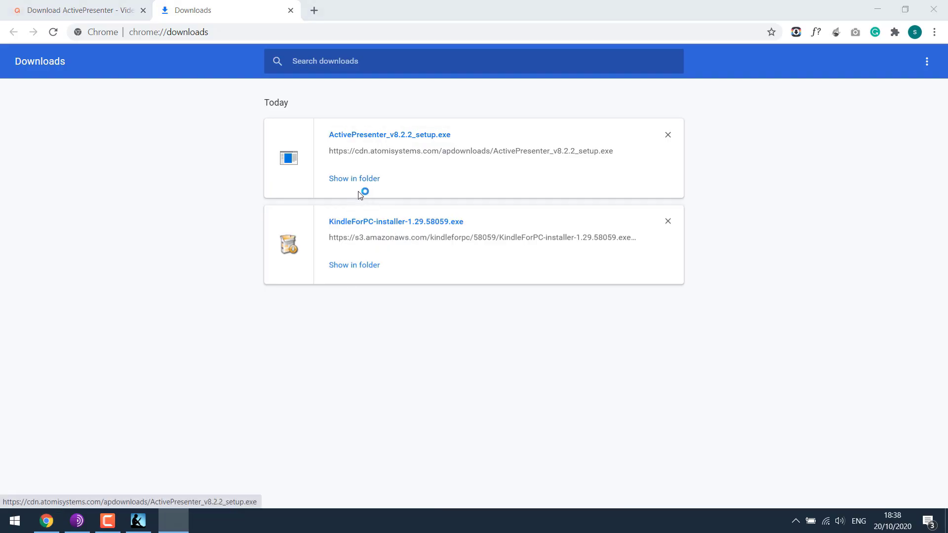
pyautogui.click(288, 11)
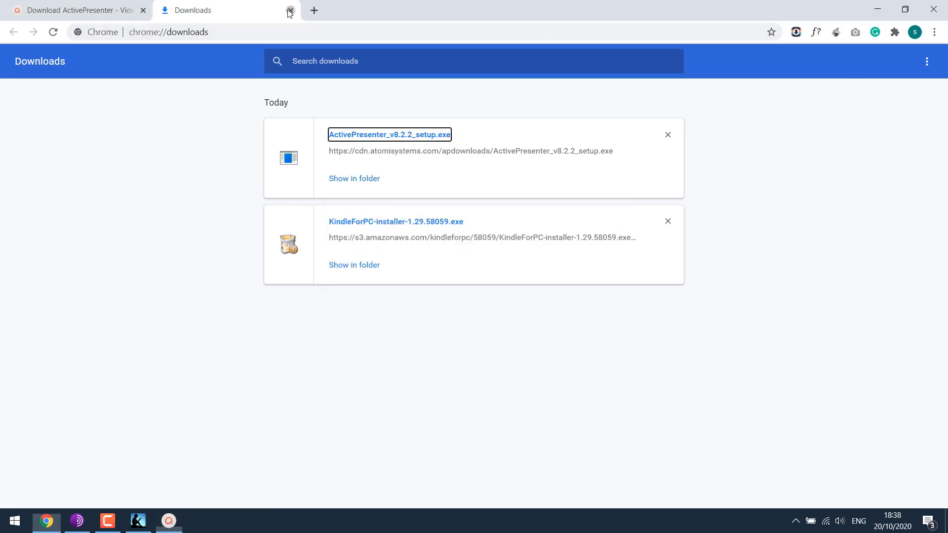
# Step: Accept the licence, keep the default location and install ActivePresenter
pyautogui.click(290, 10)
pyautogui.click(934, 9)
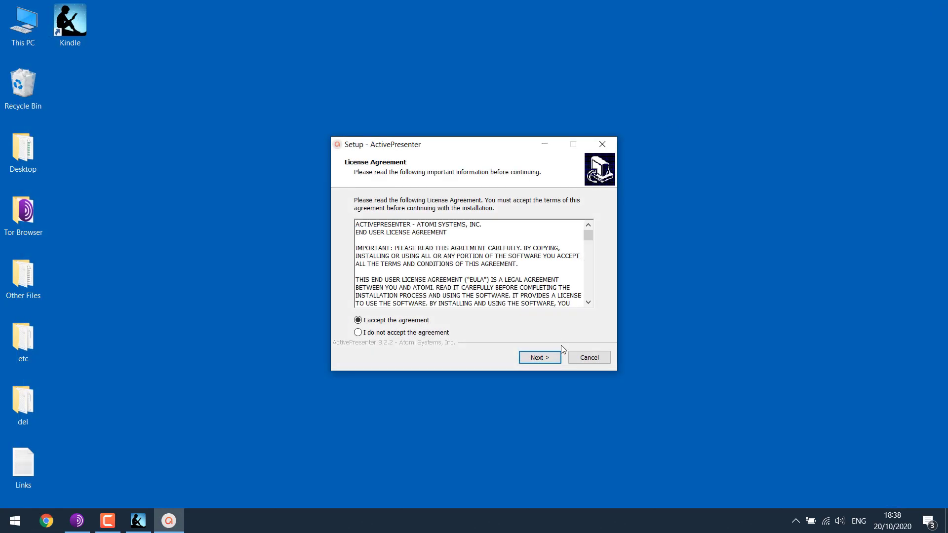
pyautogui.click(541, 360)
pyautogui.click(541, 359)
pyautogui.click(541, 360)
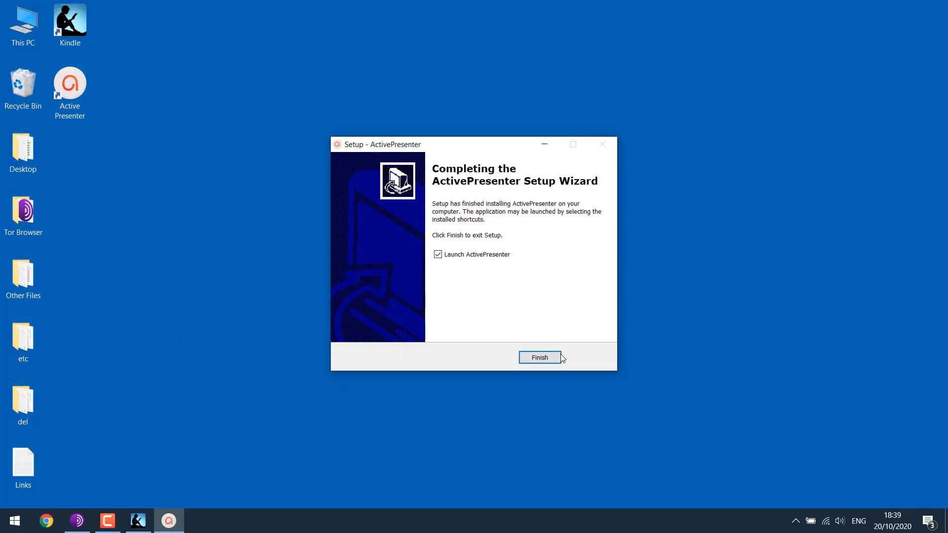
# Step: Finish setup, launching ActivePresenter with the Dark theme
pyautogui.click(547, 356)
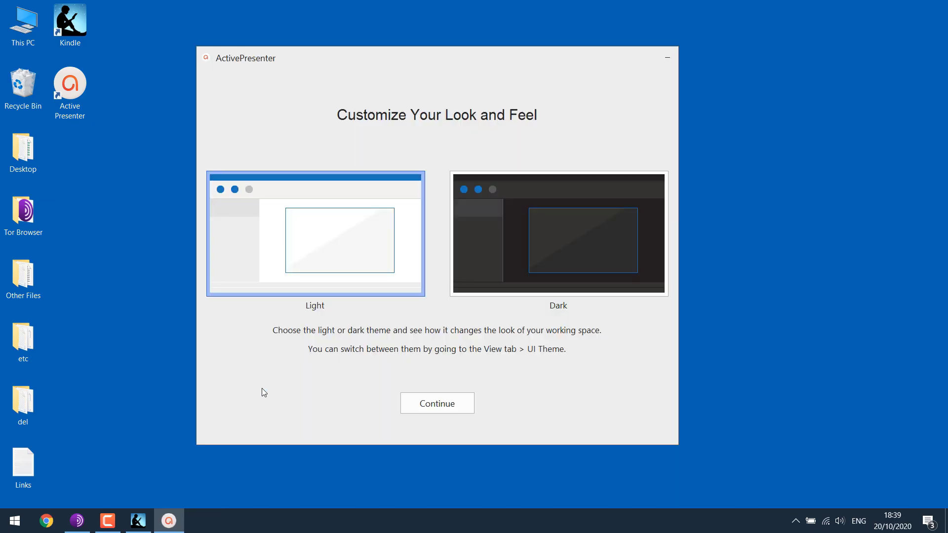
pyautogui.click(514, 229)
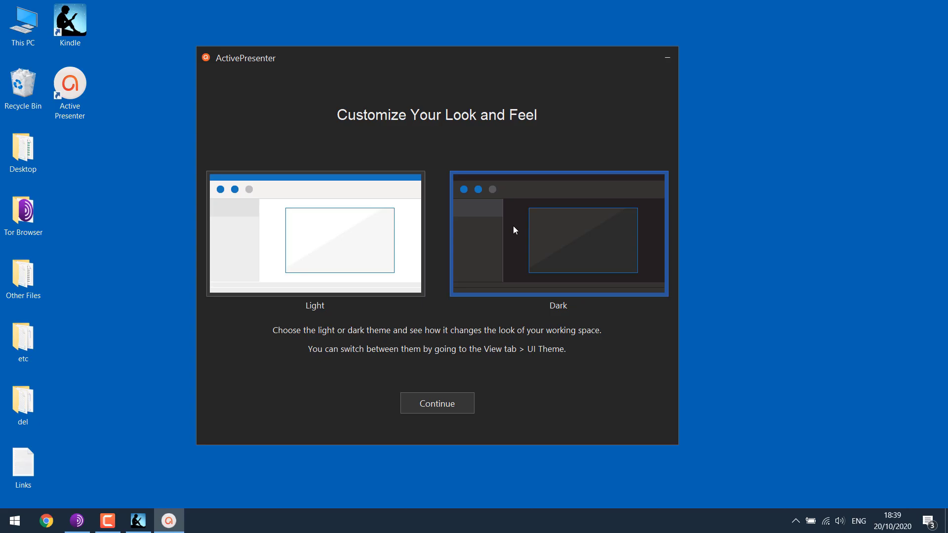
pyautogui.click(449, 407)
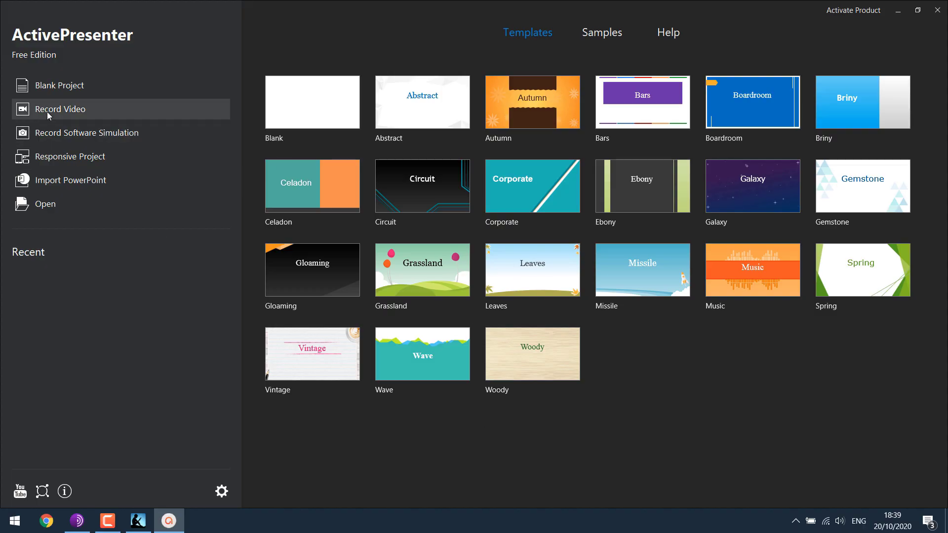
# Step: Start a webcam-free video recording with a centred custom 800 x 600 area, then restore Kindle
pyautogui.click(74, 114)
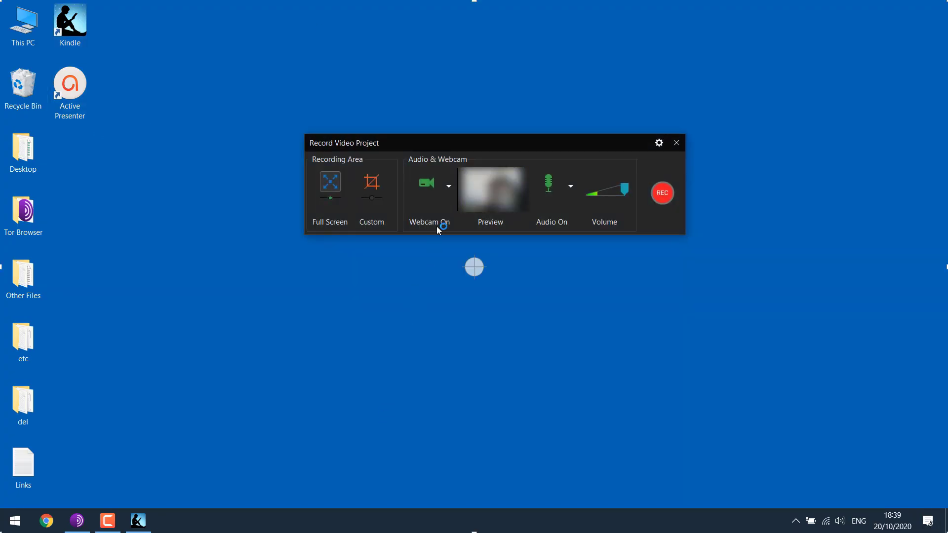
pyautogui.click(425, 184)
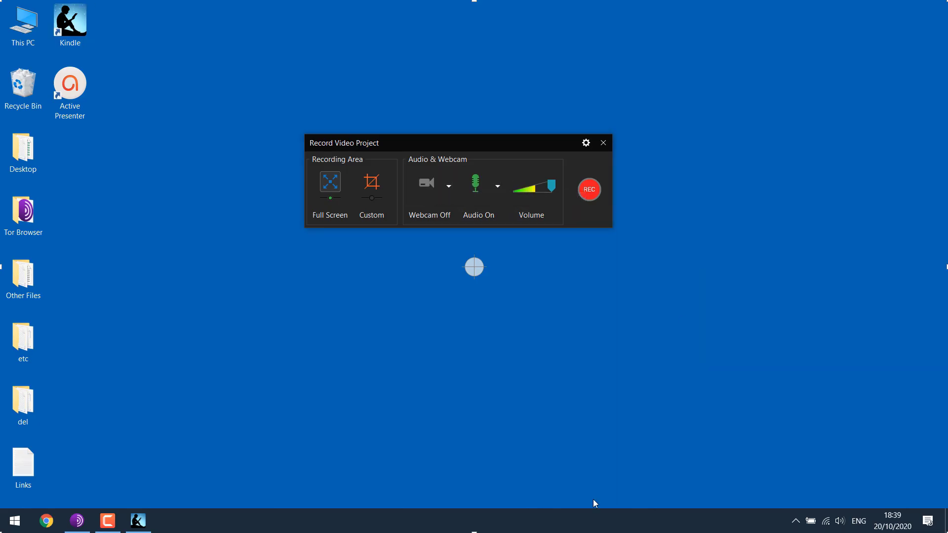
pyautogui.click(371, 183)
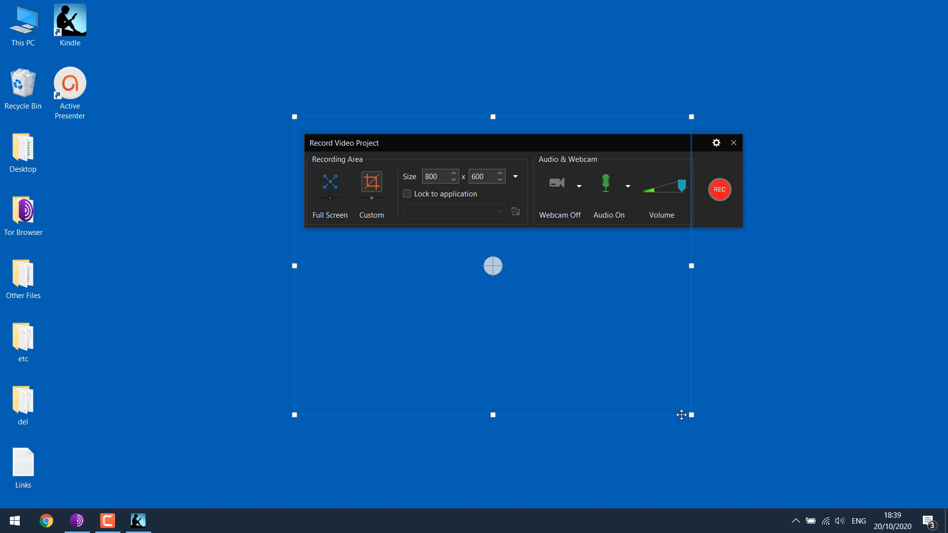
pyautogui.click(661, 406)
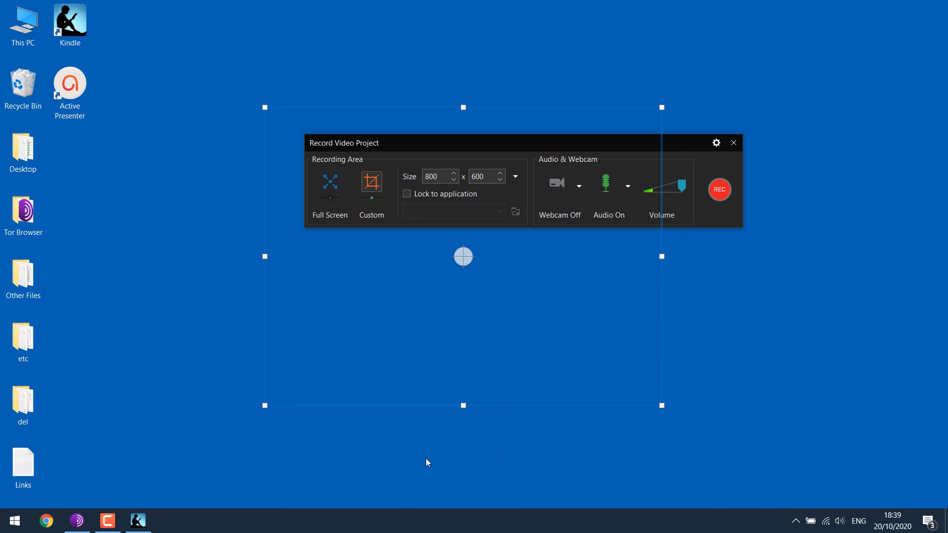
pyautogui.click(138, 521)
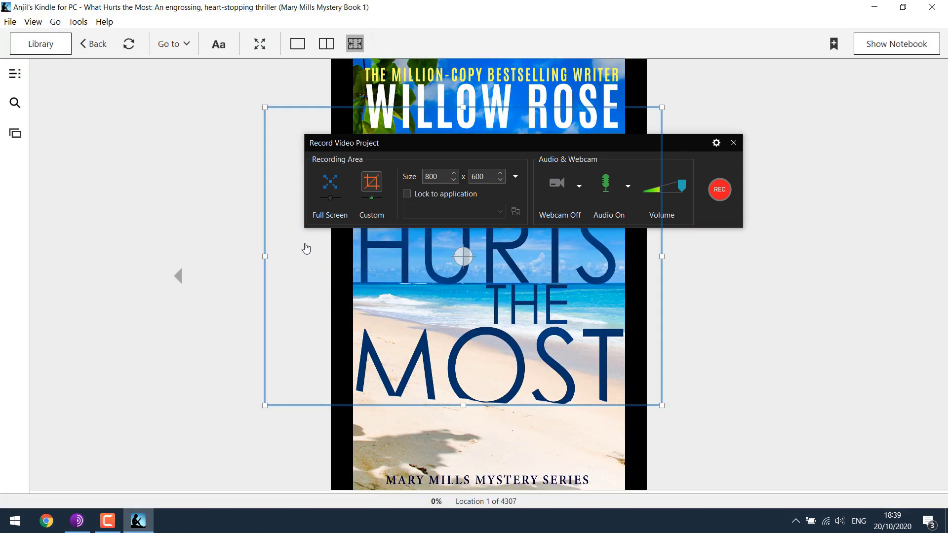
# Step: Show Kindle full screen and fit the capture area to the page borders at 634 x 1022
pyautogui.click(259, 44)
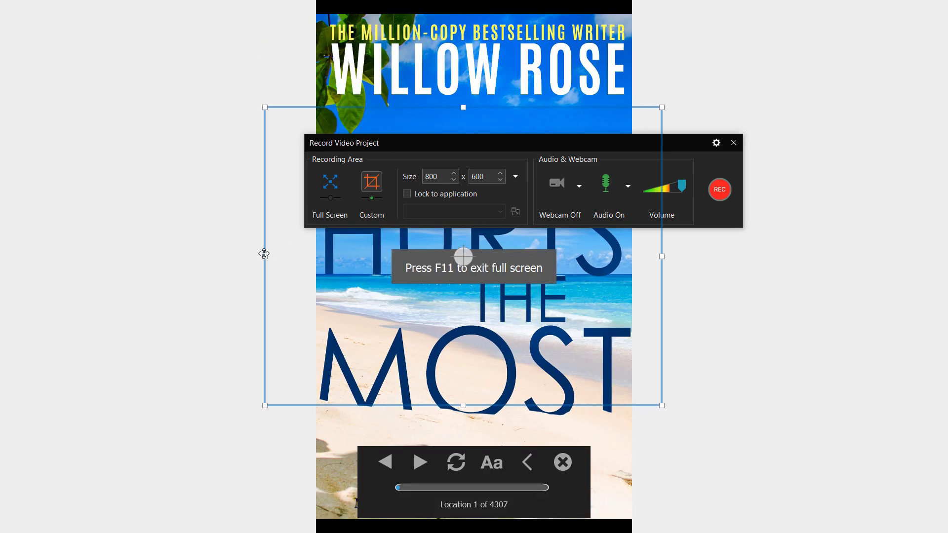
pyautogui.moveTo(265, 257); pyautogui.dragTo(316, 261)
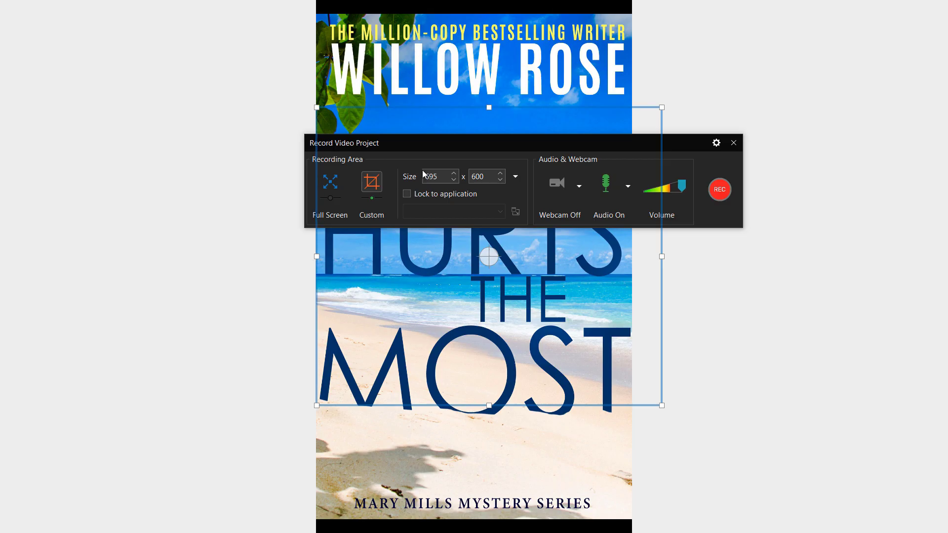
pyautogui.moveTo(489, 107); pyautogui.dragTo(503, 16)
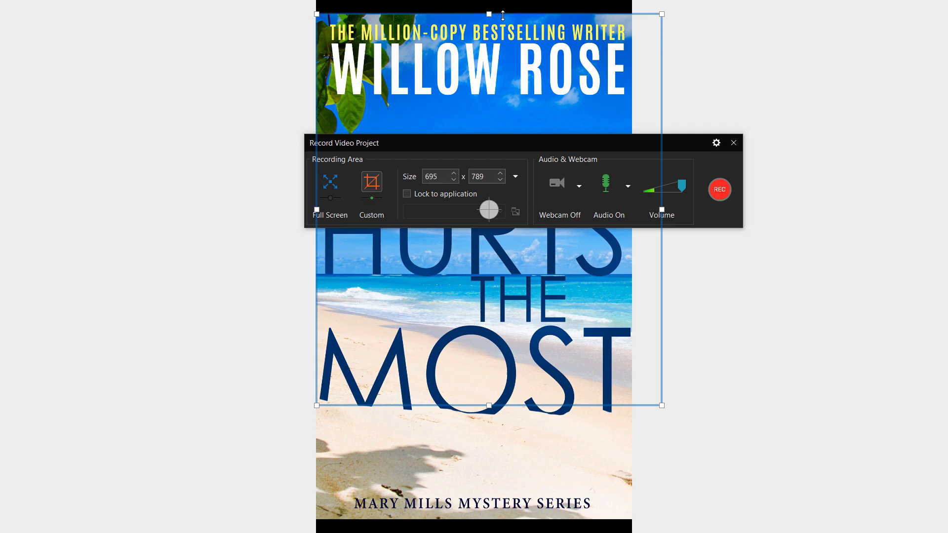
pyautogui.moveTo(661, 194); pyautogui.dragTo(632, 206)
pyautogui.moveTo(475, 406); pyautogui.dragTo(481, 507)
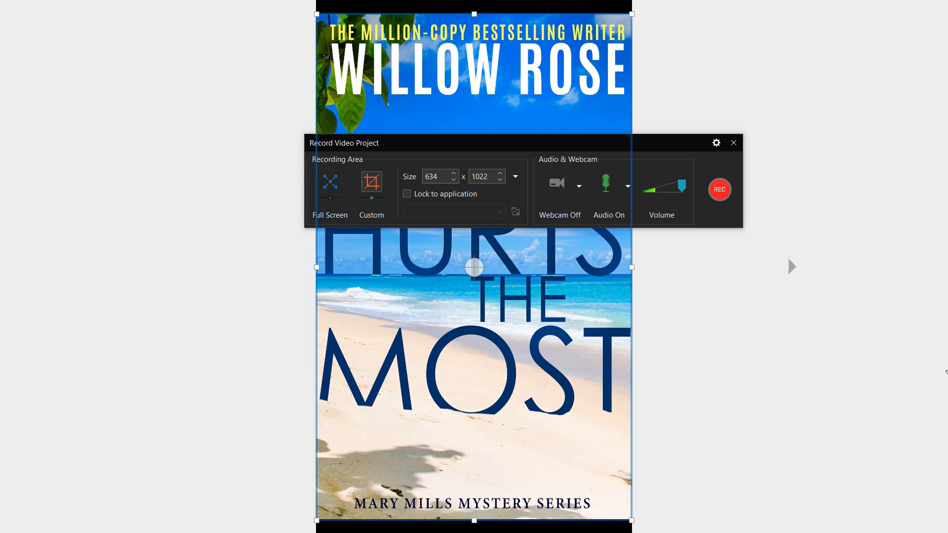
# Step: Test the page arrows through the title and contents pages, then return to the cover
pyautogui.press('Right')
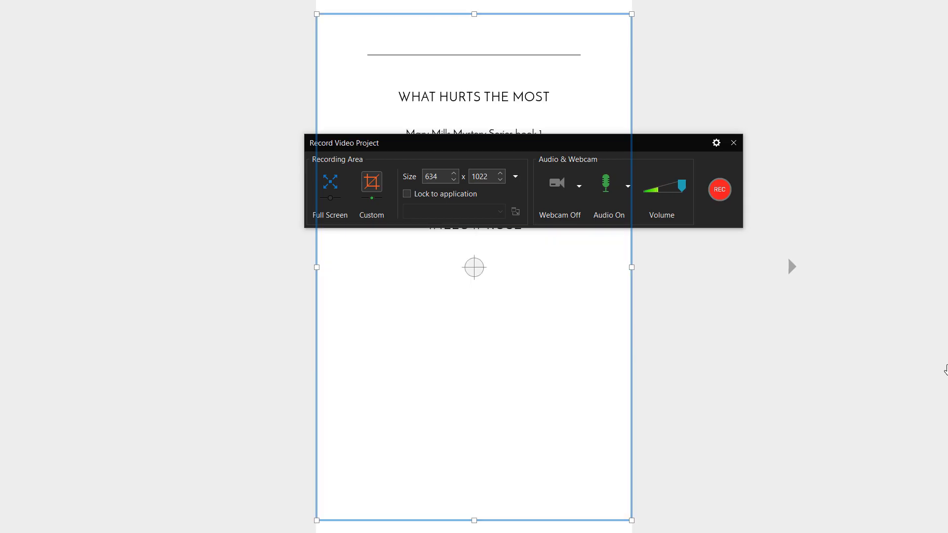
pyautogui.click(789, 269)
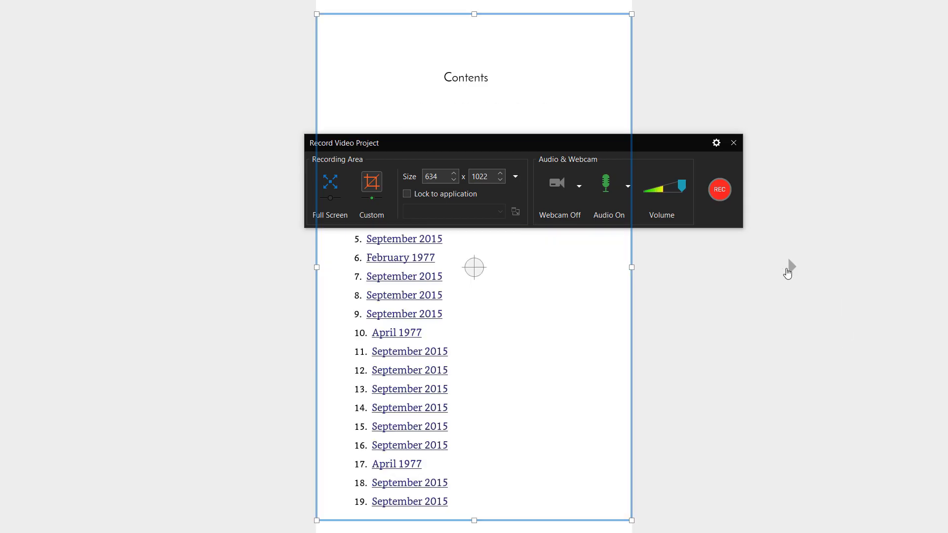
pyautogui.click(789, 270)
pyautogui.click(154, 269)
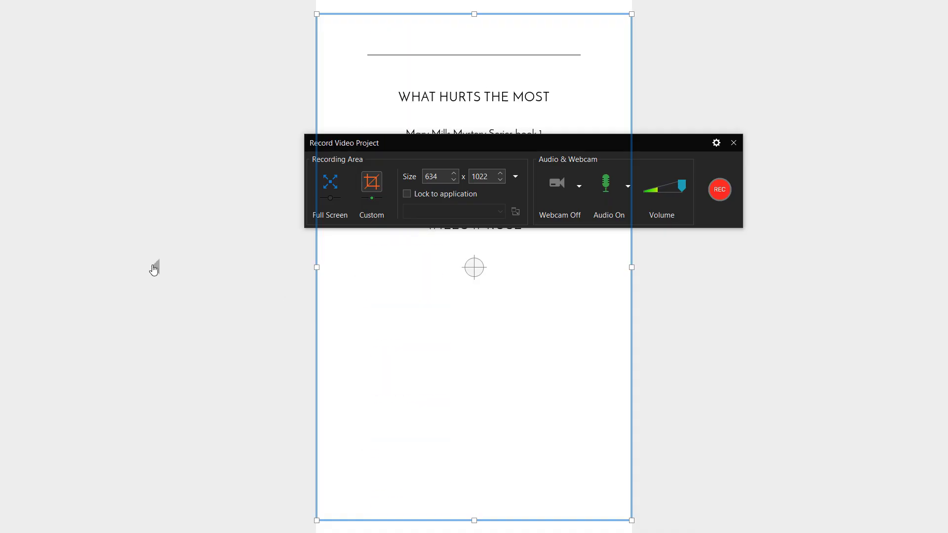
pyautogui.click(154, 269)
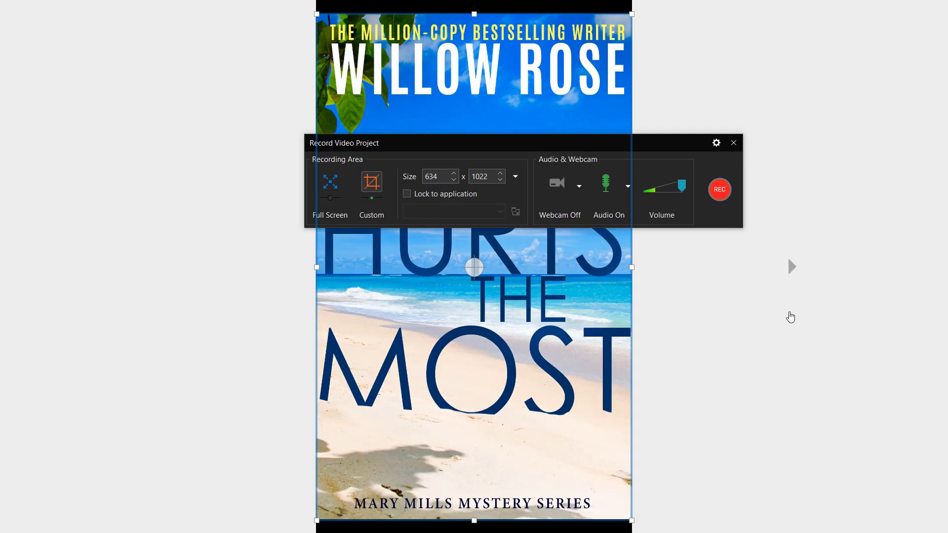
# Step: Start recording and page from the cover through the contents pages to the Prologue
pyautogui.click(719, 190)
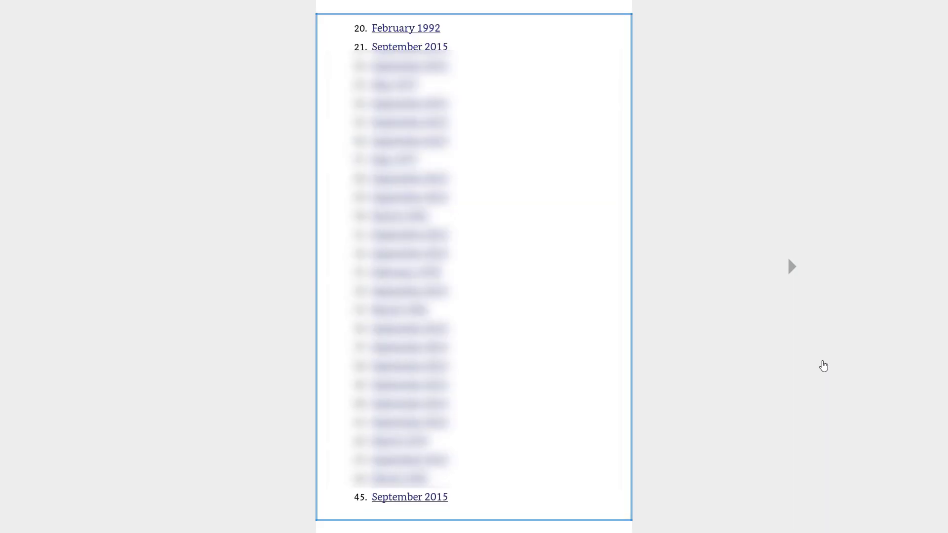
pyautogui.click(824, 366)
pyautogui.click(824, 366)
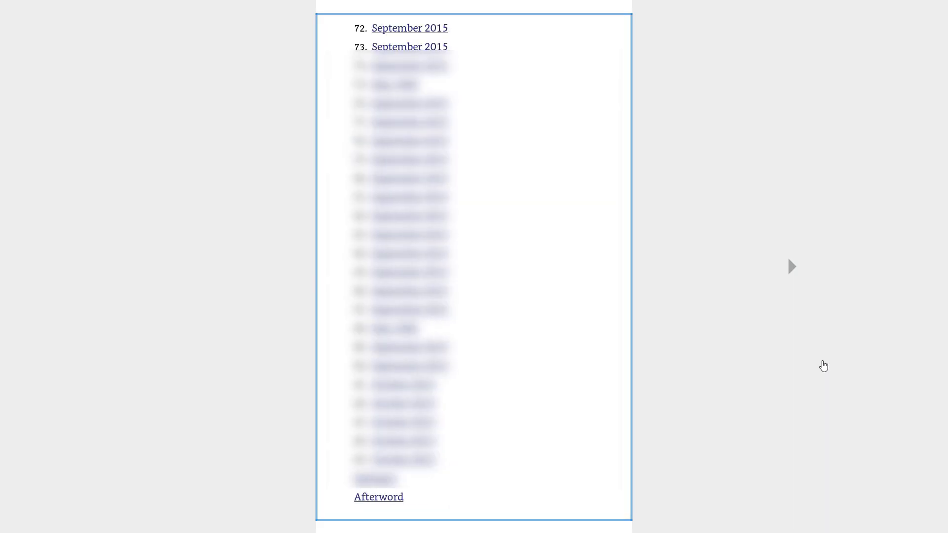
pyautogui.click(824, 366)
pyautogui.click(824, 366)
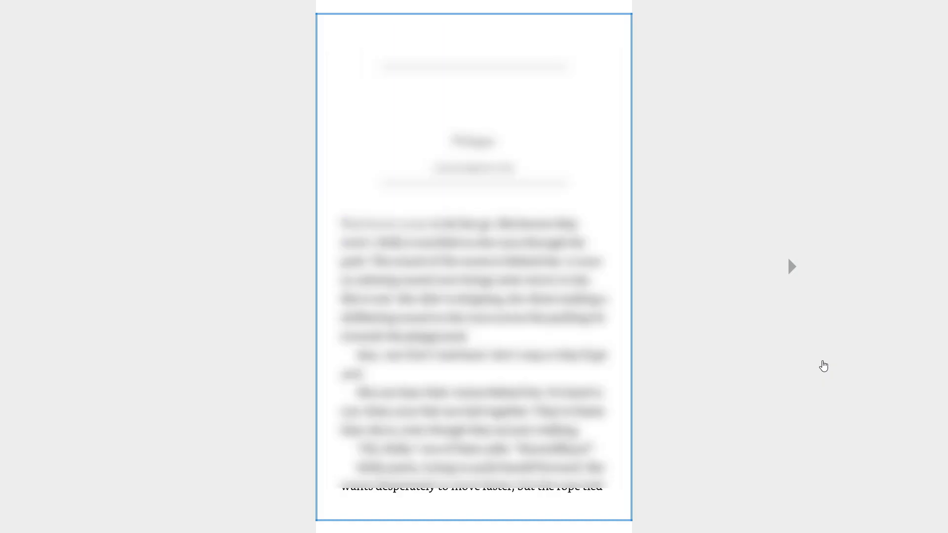
pyautogui.click(824, 366)
pyautogui.click(824, 366)
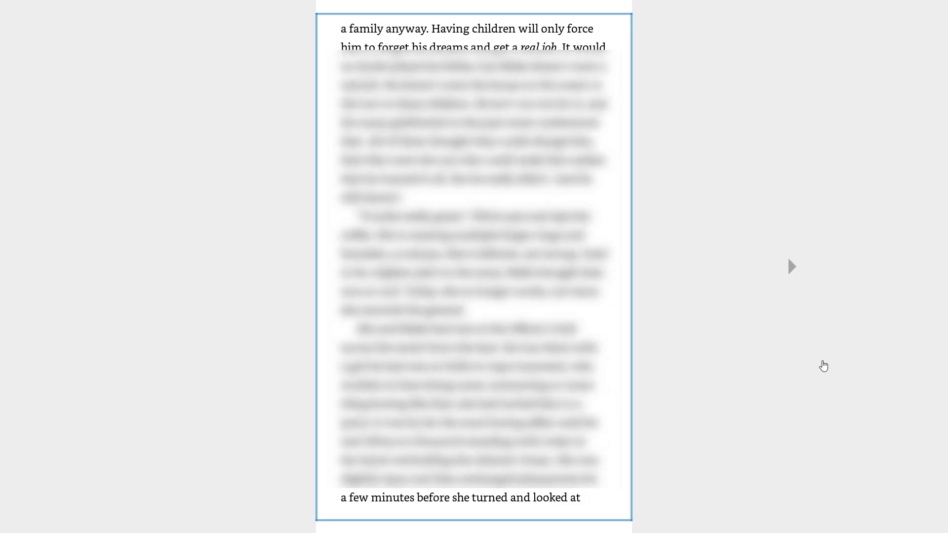
pyautogui.click(824, 366)
# Step: Keep turning pages forward through the book's opening chapters
pyautogui.click(824, 366)
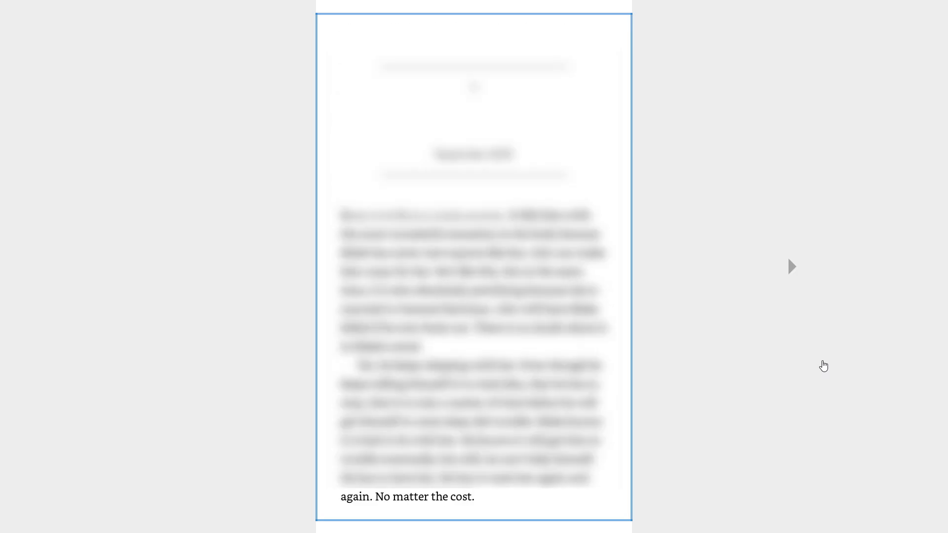
pyautogui.click(824, 366)
pyautogui.click(824, 366)
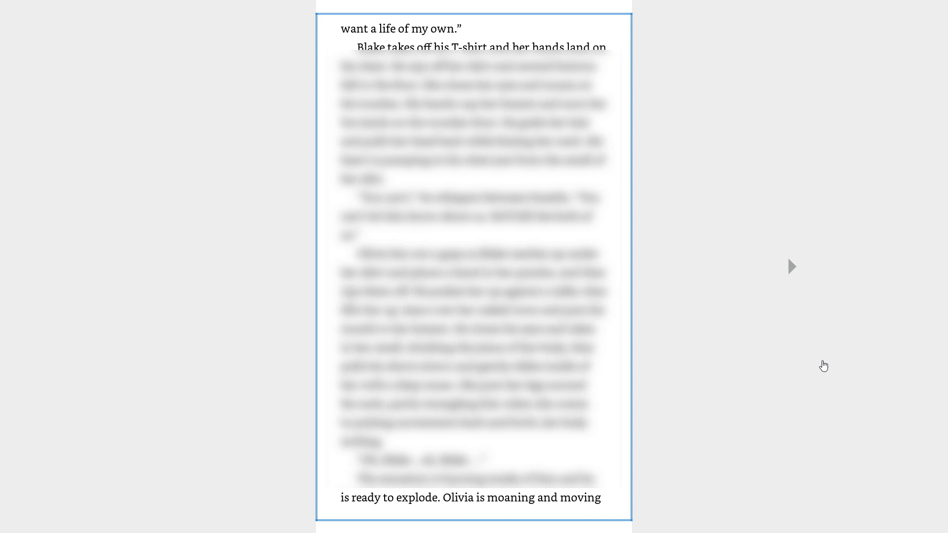
pyautogui.click(823, 366)
pyautogui.click(824, 366)
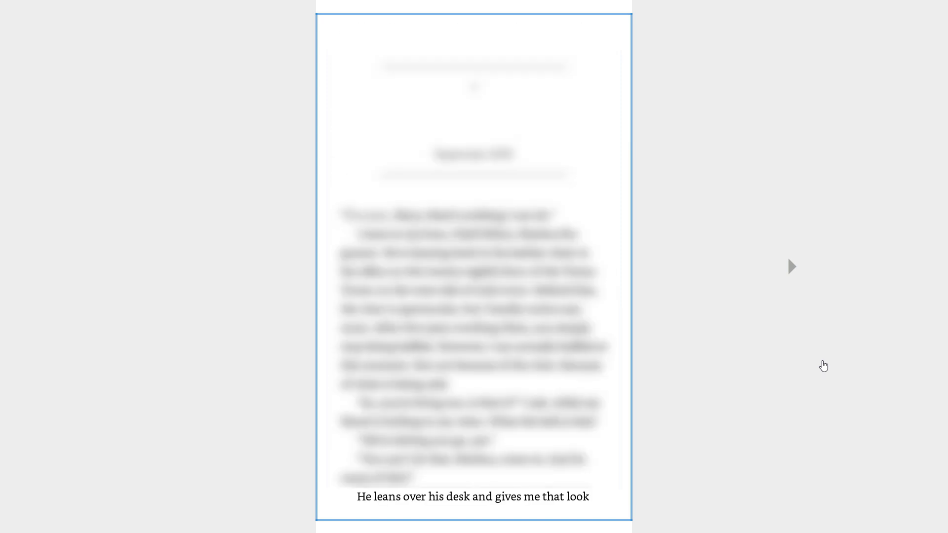
pyautogui.click(824, 366)
pyautogui.click(824, 366)
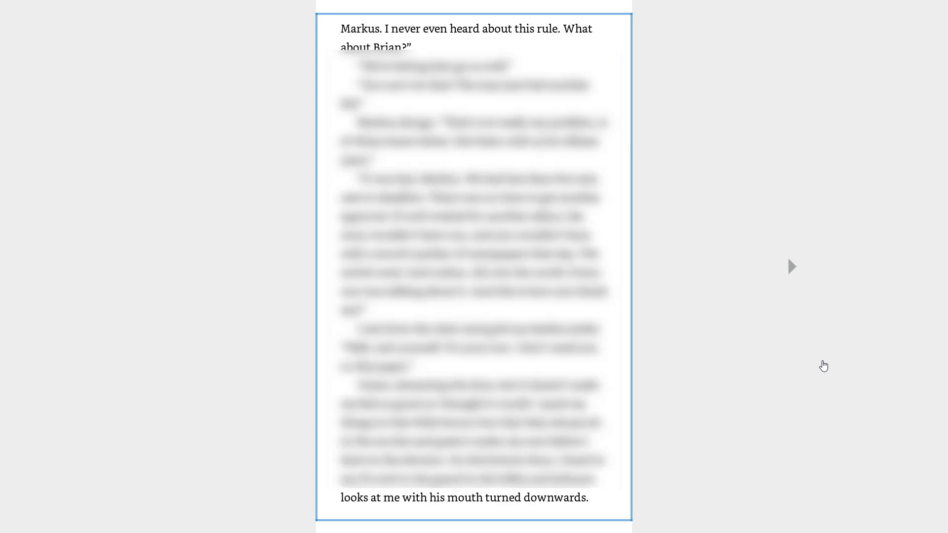
pyautogui.click(823, 366)
pyautogui.click(823, 366)
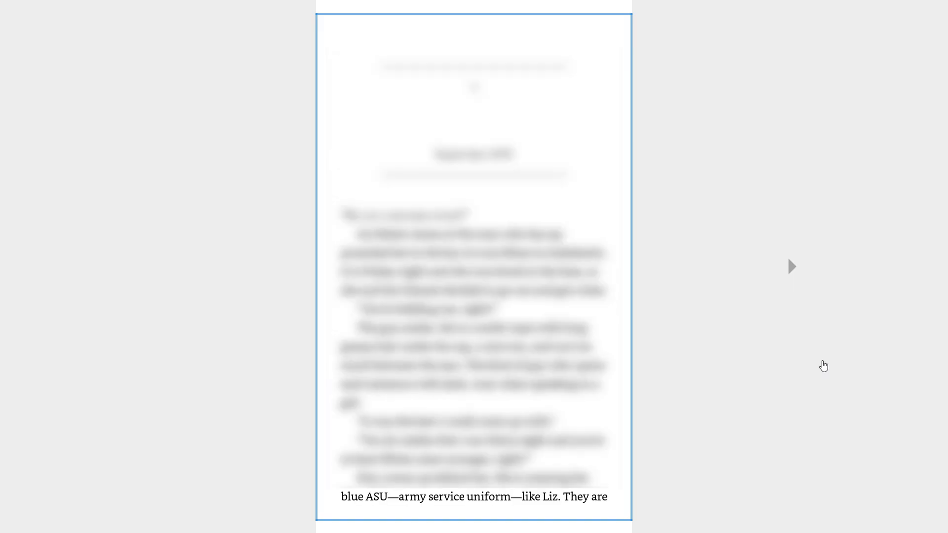
pyautogui.click(823, 366)
pyautogui.click(824, 366)
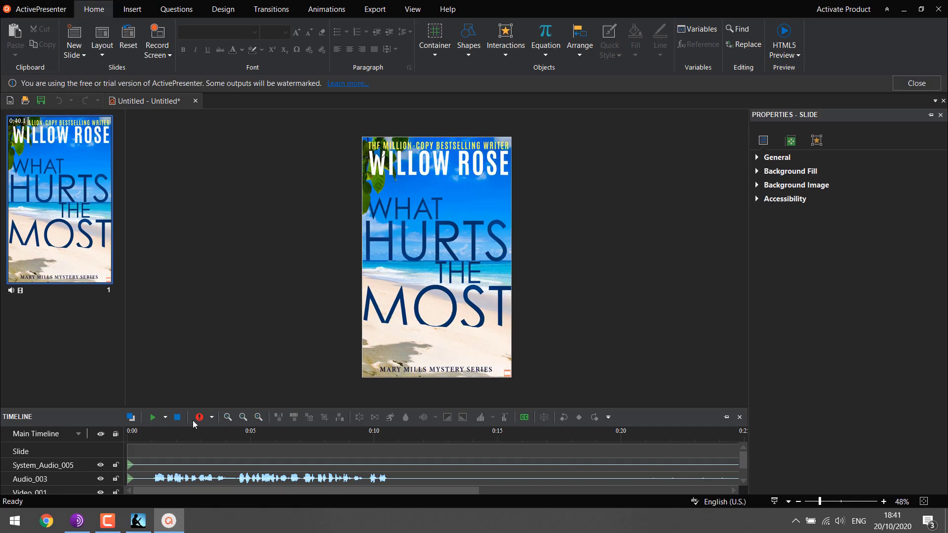
# Step: Play back the recorded slide, stop it, and scrub the playhead ahead to a later page
pyautogui.click(154, 418)
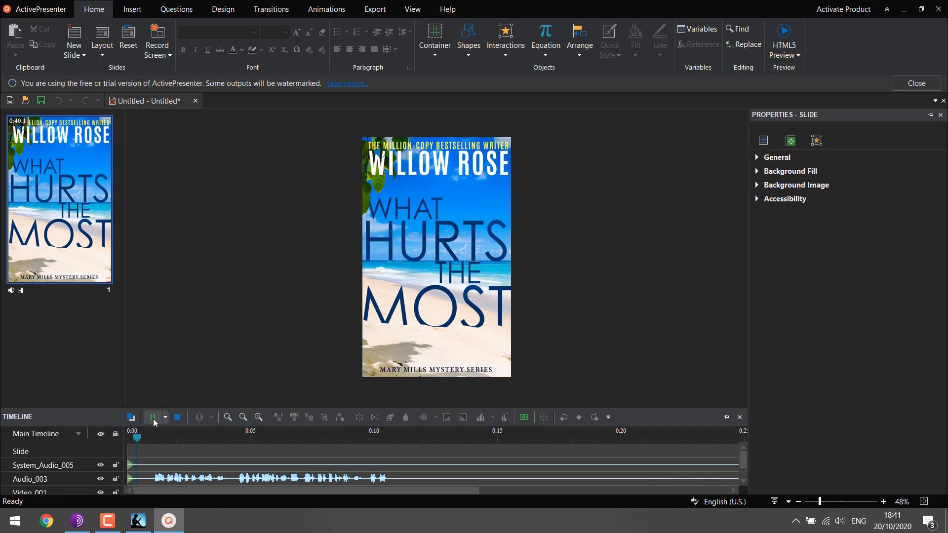
pyautogui.click(154, 419)
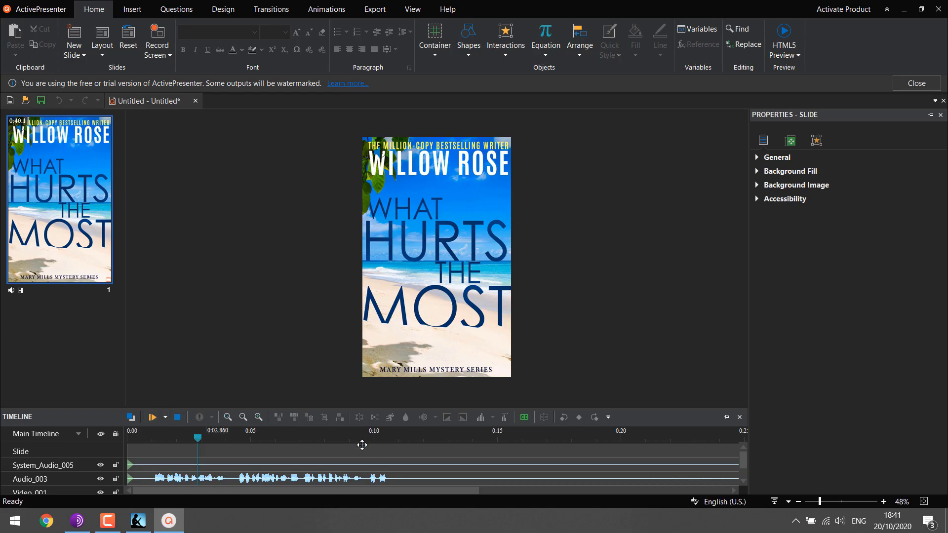
pyautogui.moveTo(199, 441); pyautogui.dragTo(750, 446)
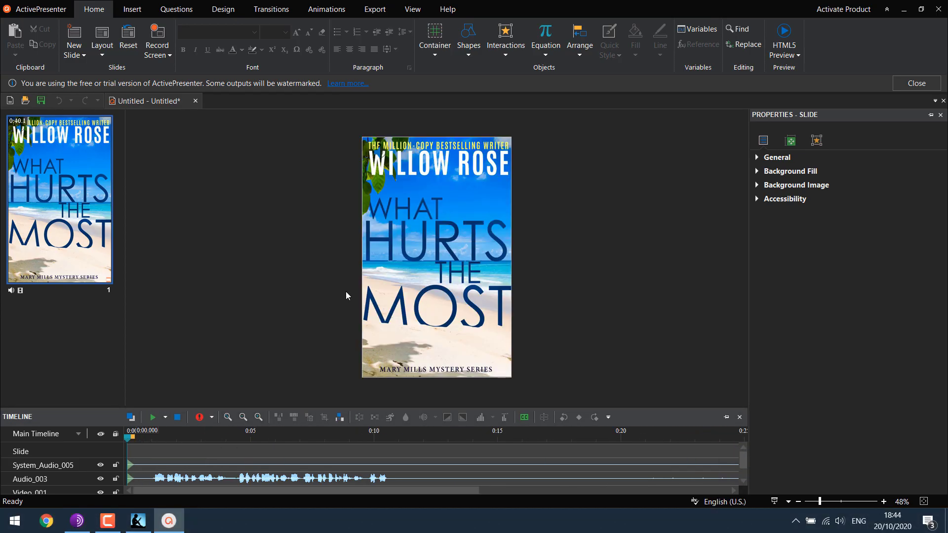
# Step: Start a video export and create a new Kindle folder on the Desktop as its destination
pyautogui.click(374, 9)
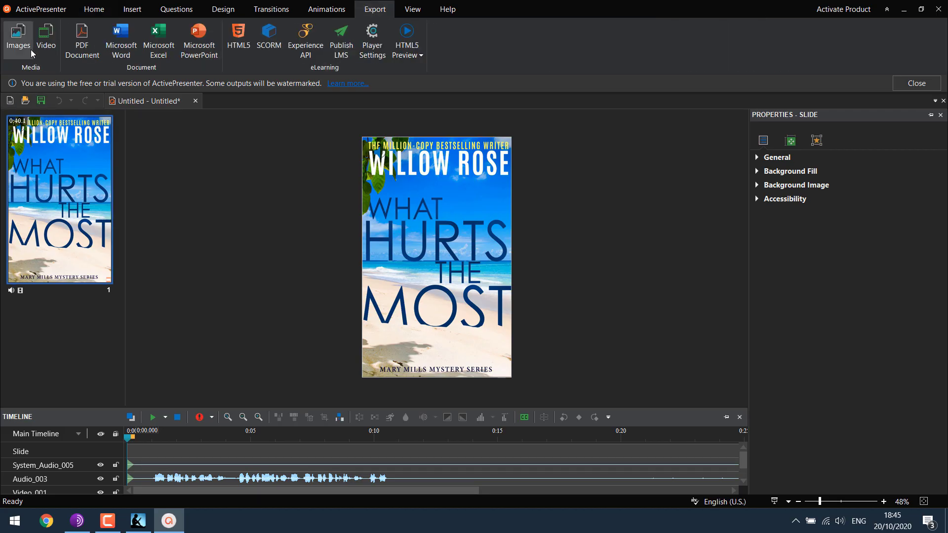
pyautogui.click(47, 38)
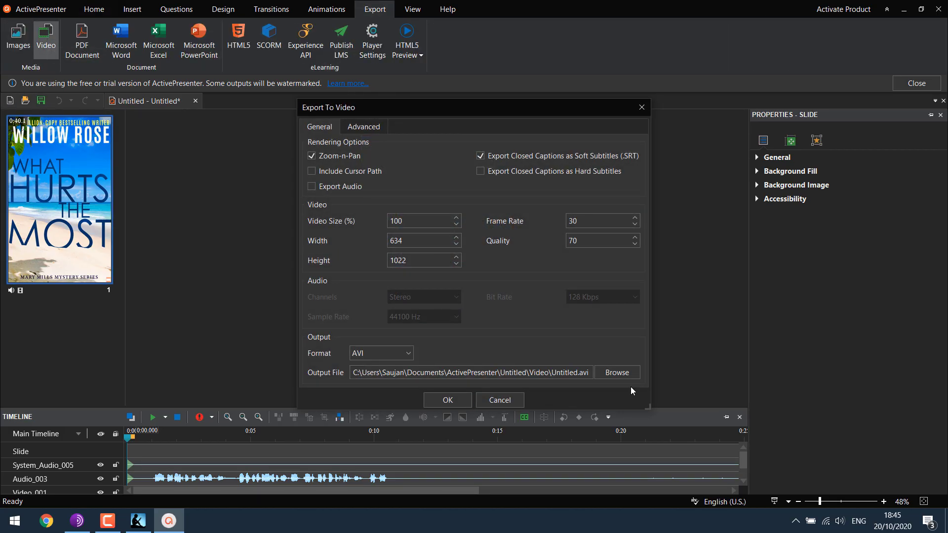
pyautogui.click(628, 374)
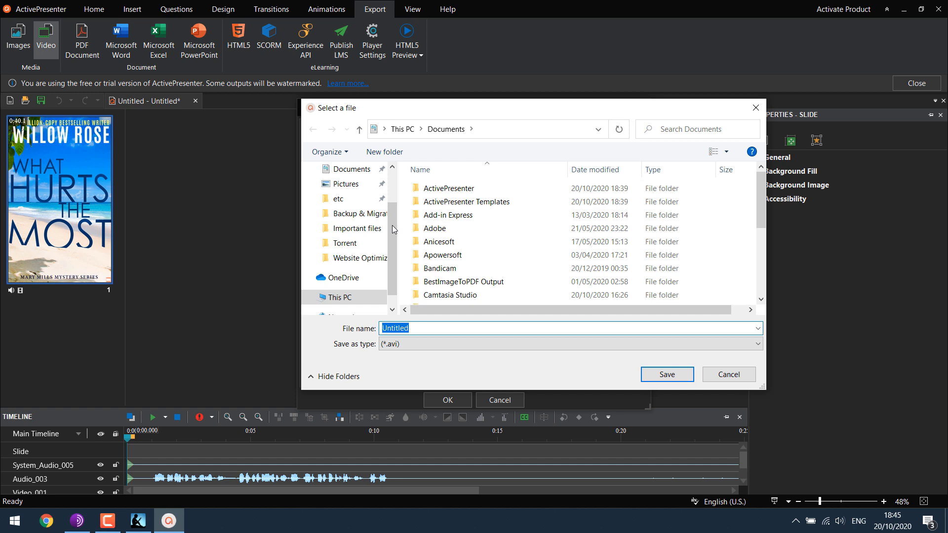
pyautogui.click(346, 209)
pyautogui.rightClick(461, 258)
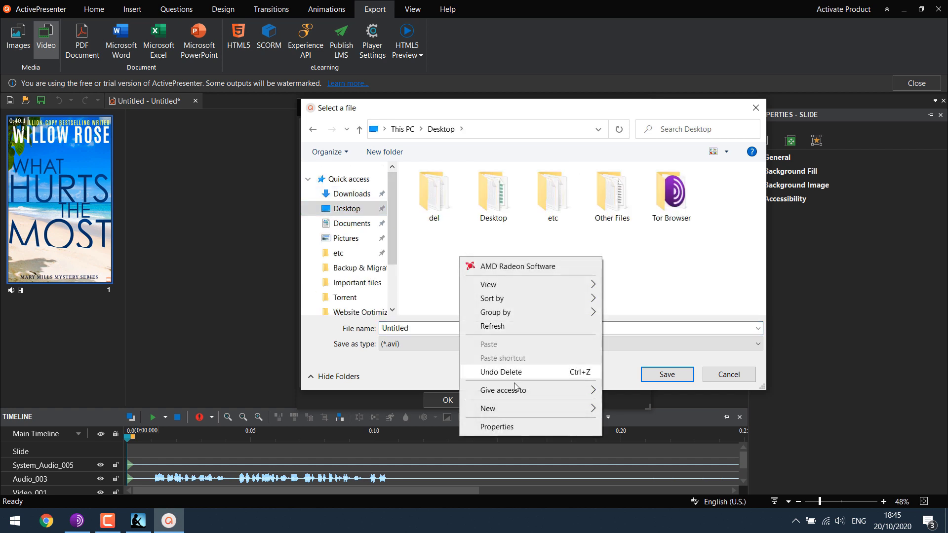
pyautogui.moveTo(583, 409)
pyautogui.click(628, 275)
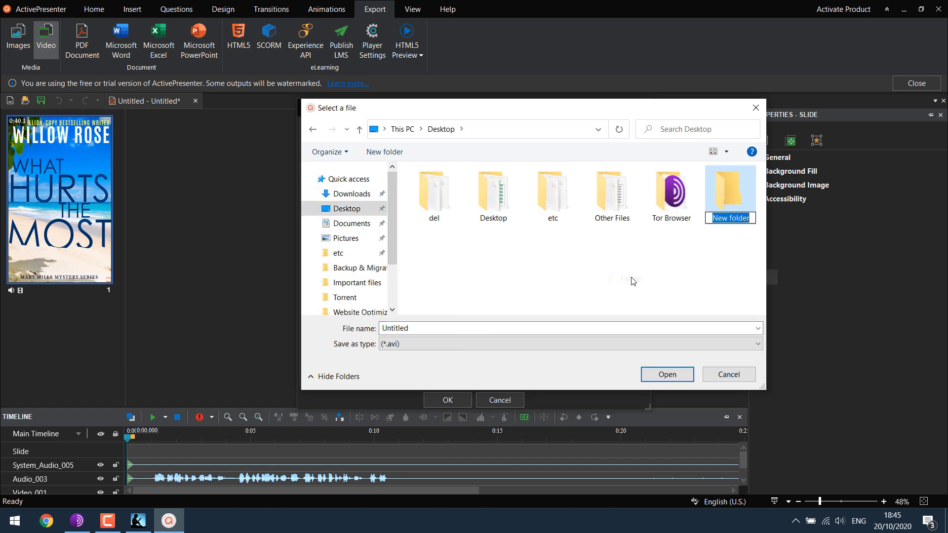
pyautogui.write('Kindle')
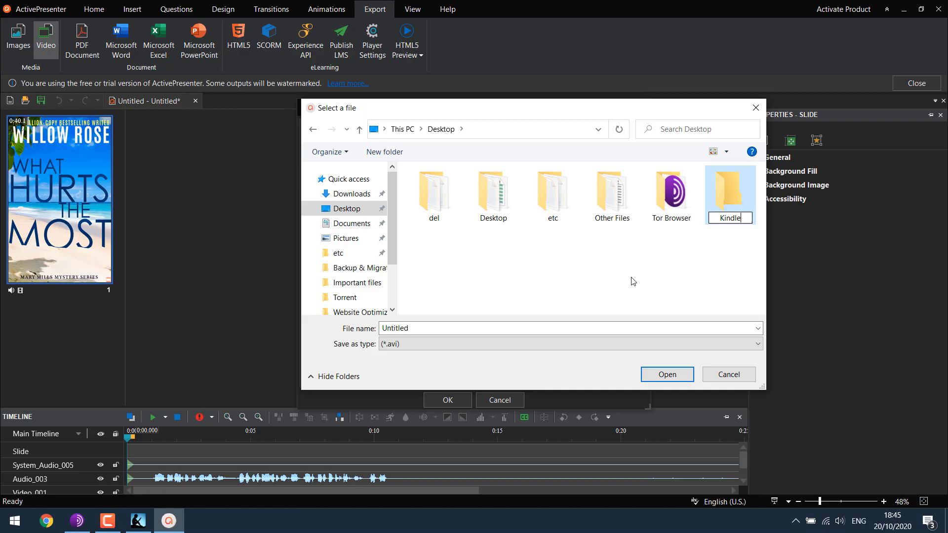
pyautogui.press('Return')
pyautogui.doubleClick(727, 221)
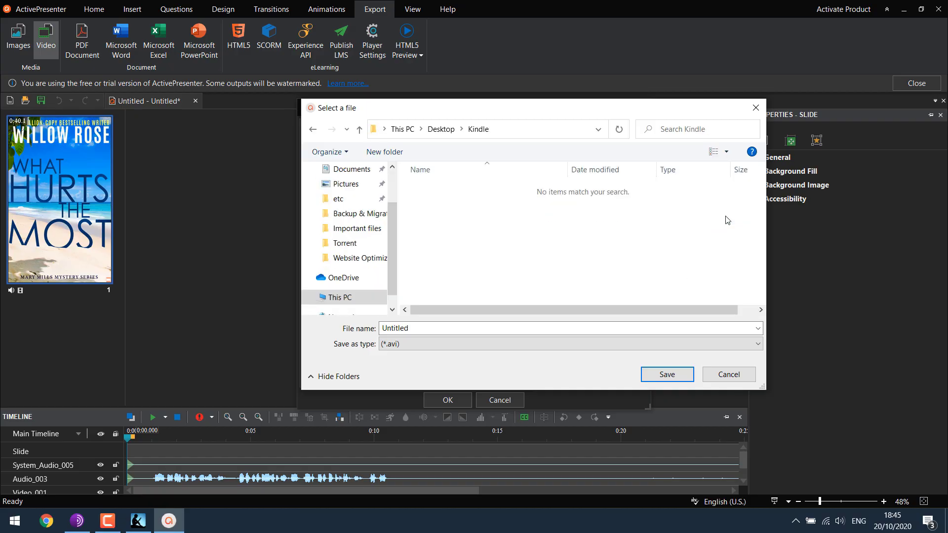
# Step: Set the file name, save into the Kindle folder, choose MP4 format and export
pyautogui.doubleClick(446, 327)
pyautogui.write('Kindle PDF')
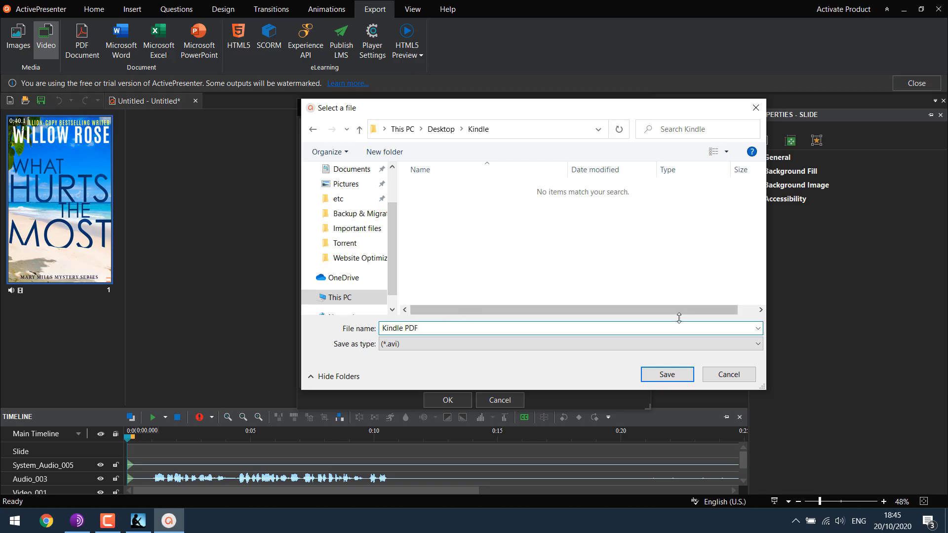
pyautogui.click(670, 375)
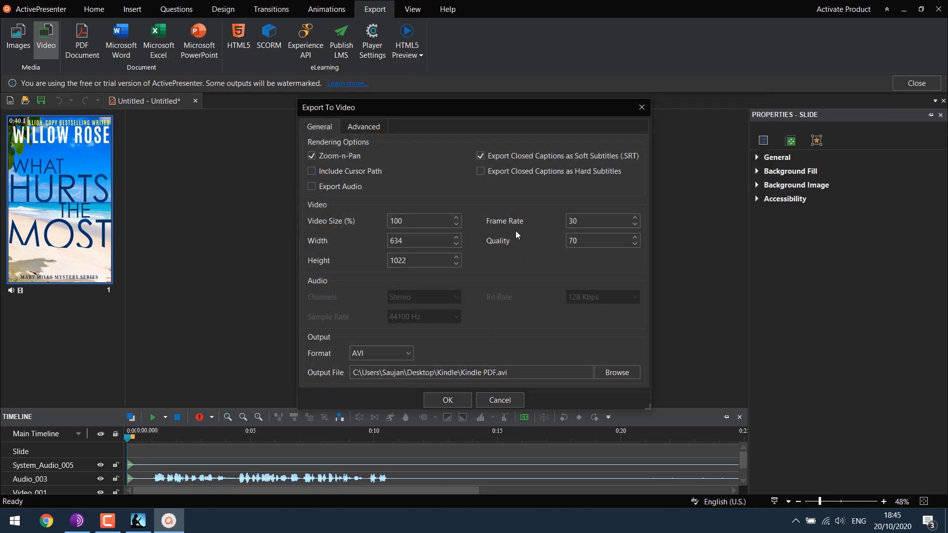
pyautogui.click(371, 355)
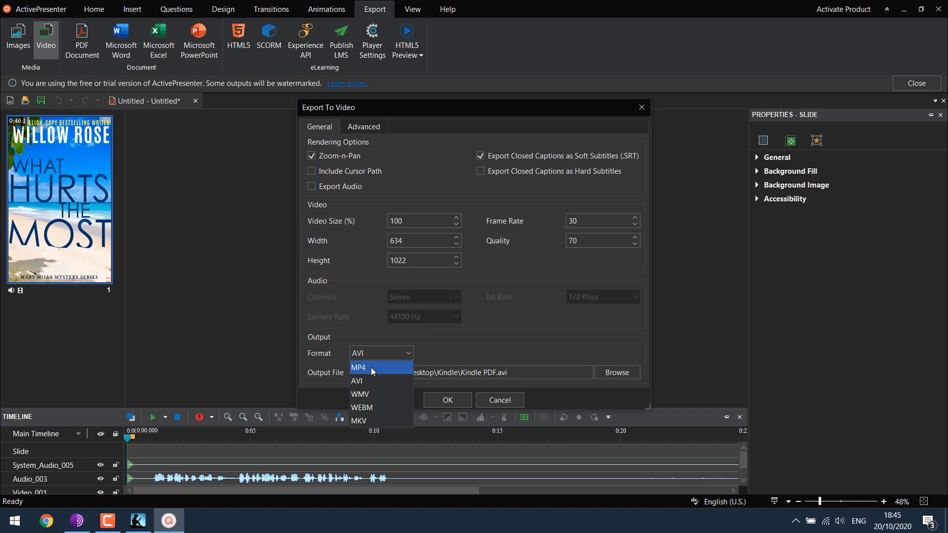
pyautogui.click(372, 367)
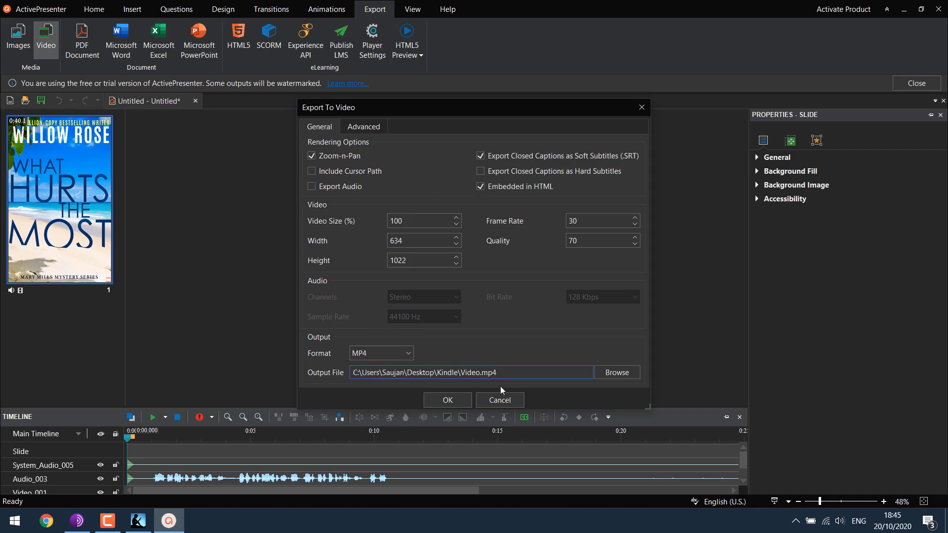
pyautogui.click(446, 399)
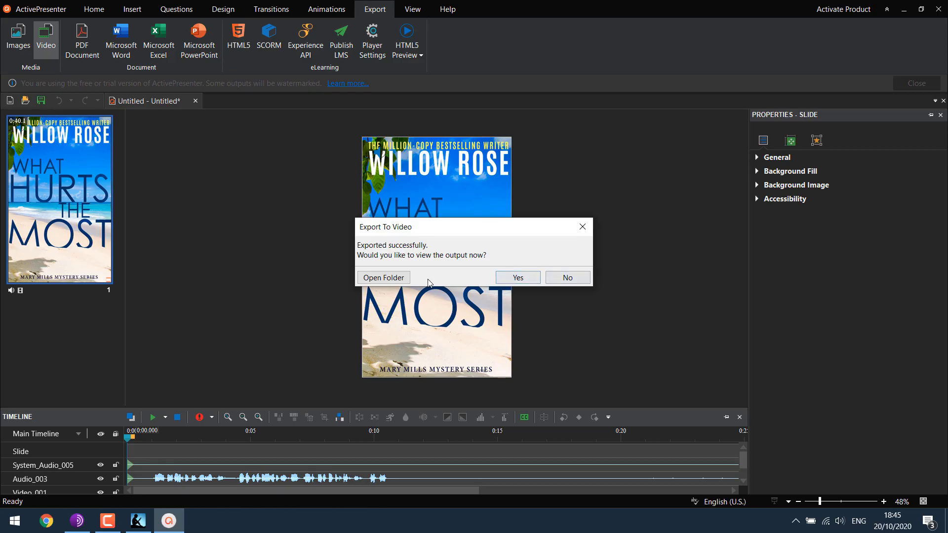
# Step: Minimize Kindle and ActivePresenter, open the Desktop Kindle folder, and view Video's properties (MP4, 2.78 MB)
pyautogui.click(390, 277)
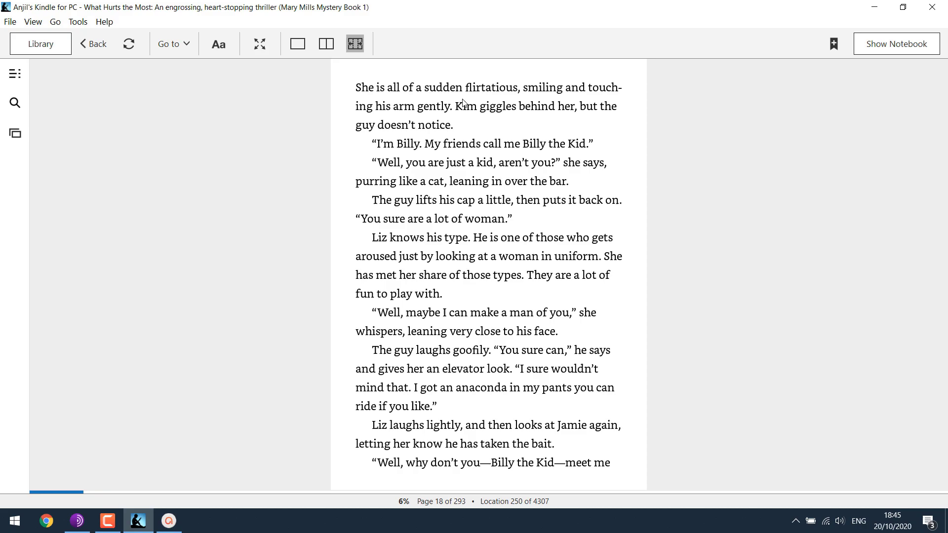
pyautogui.click(875, 7)
pyautogui.click(904, 9)
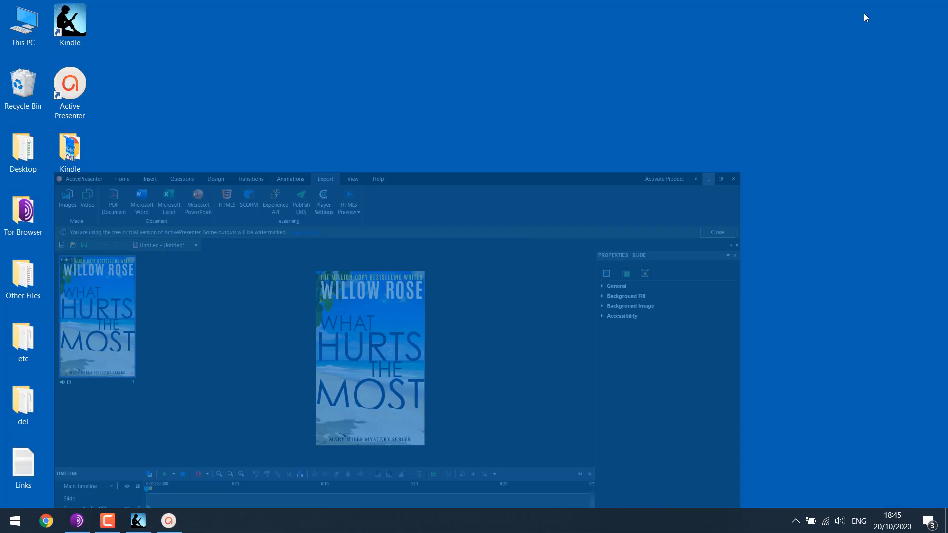
pyautogui.doubleClick(88, 152)
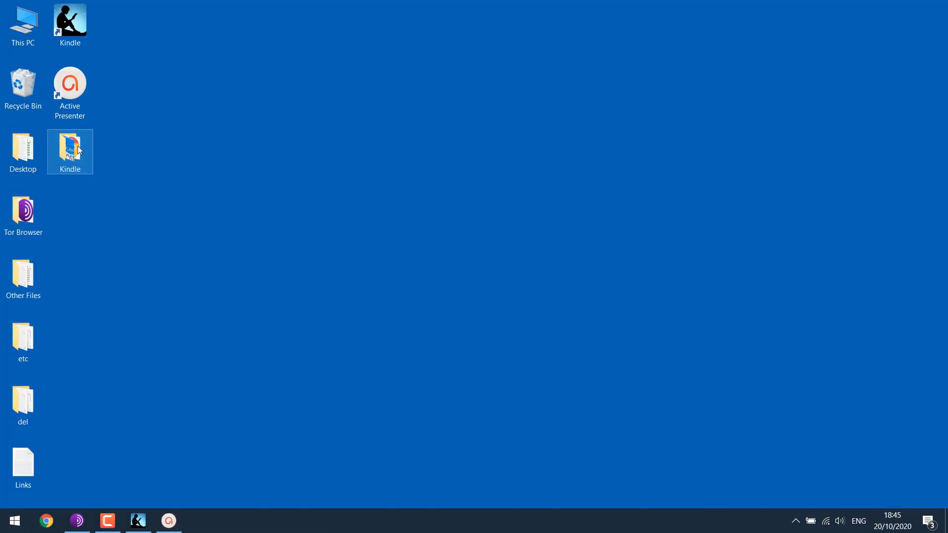
pyautogui.click(278, 145)
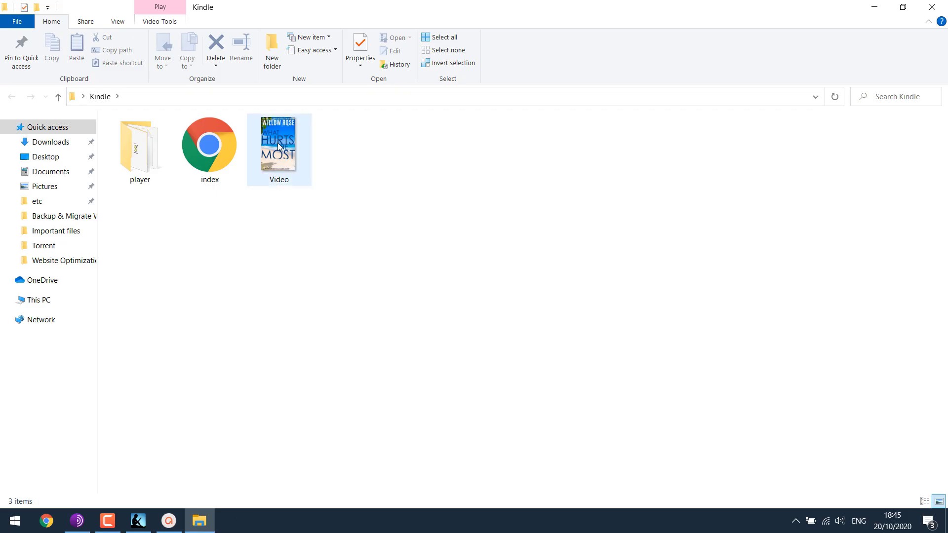
pyautogui.rightClick(278, 142)
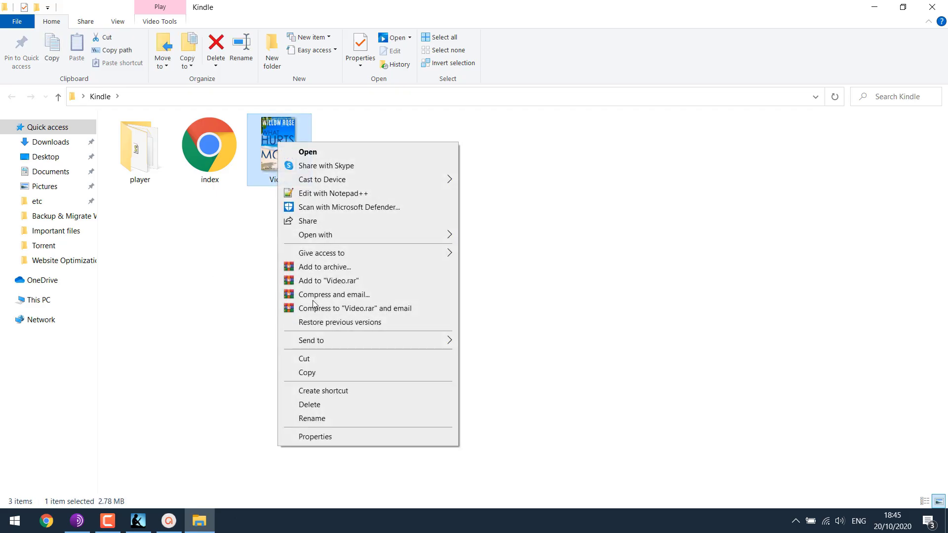
pyautogui.click(338, 436)
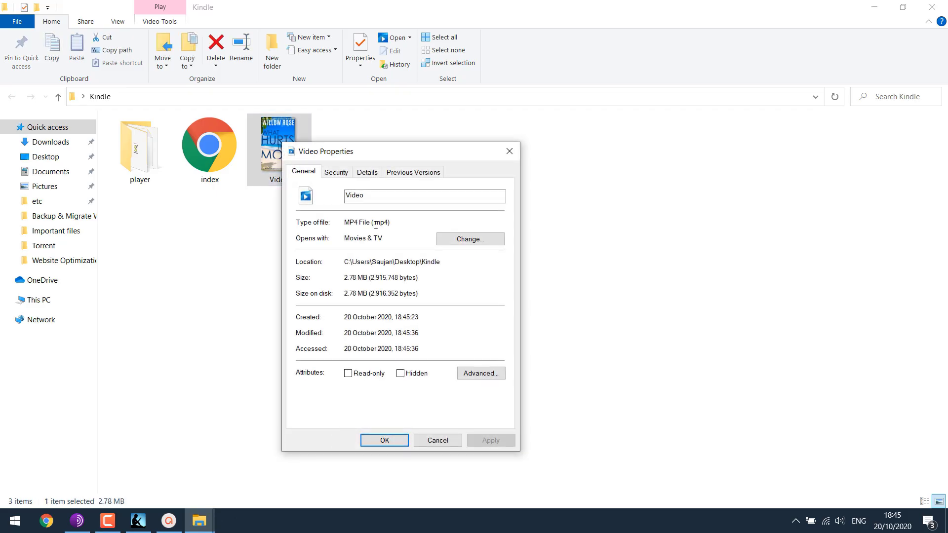
# Step: Close the properties, watch Video.mp4 in Movies & TV, then exit fullscreen and close the player
pyautogui.click(438, 440)
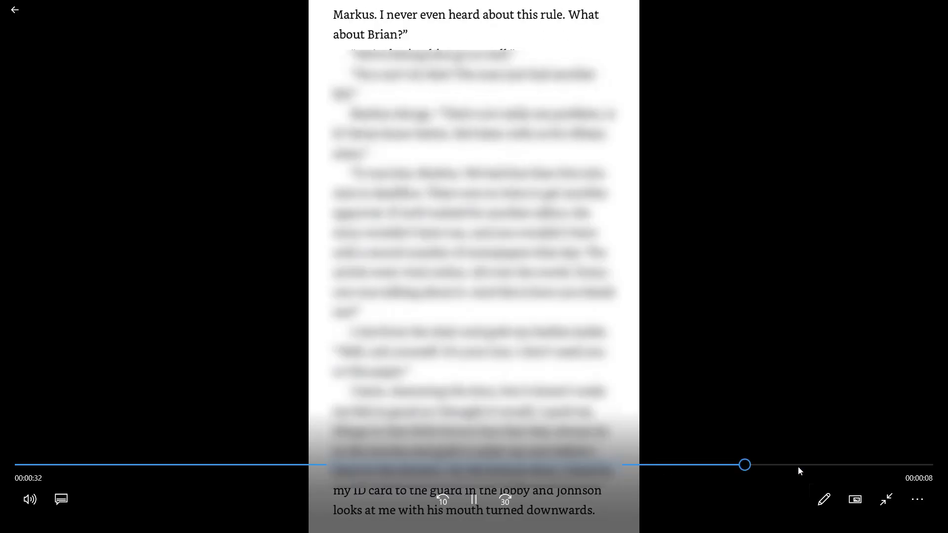
pyautogui.doubleClick(910, 125)
pyautogui.click(933, 7)
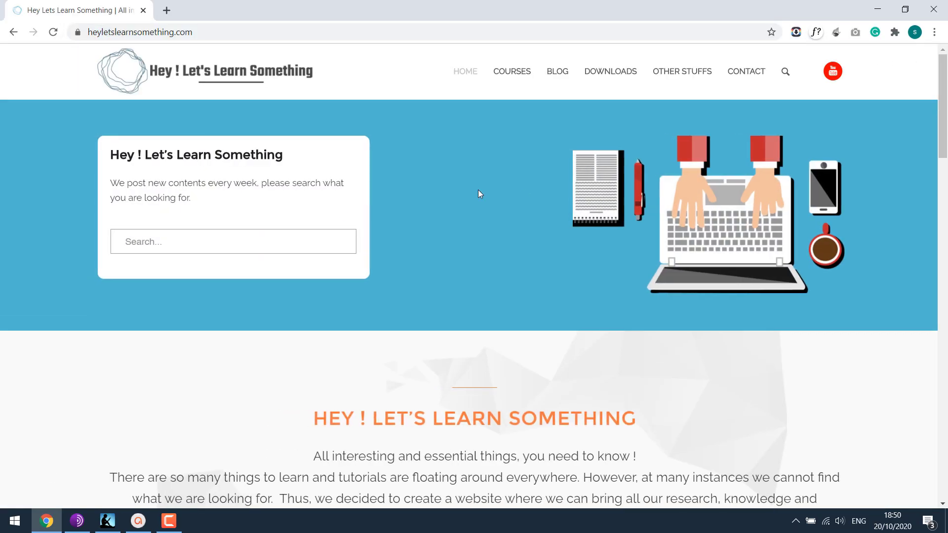
# Step: Go to the site's DOWNLOADS page and search for 'convert images'
pyautogui.click(612, 66)
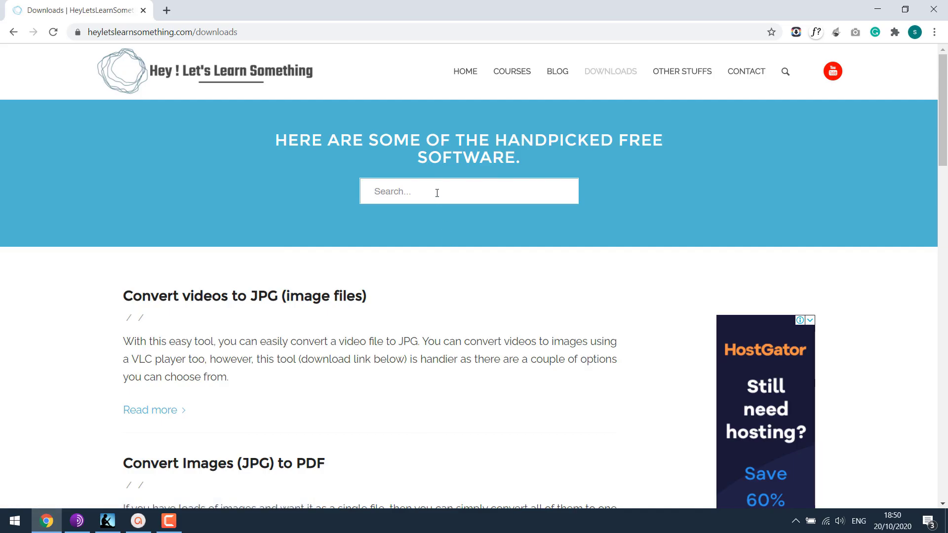
pyautogui.write('convert images')
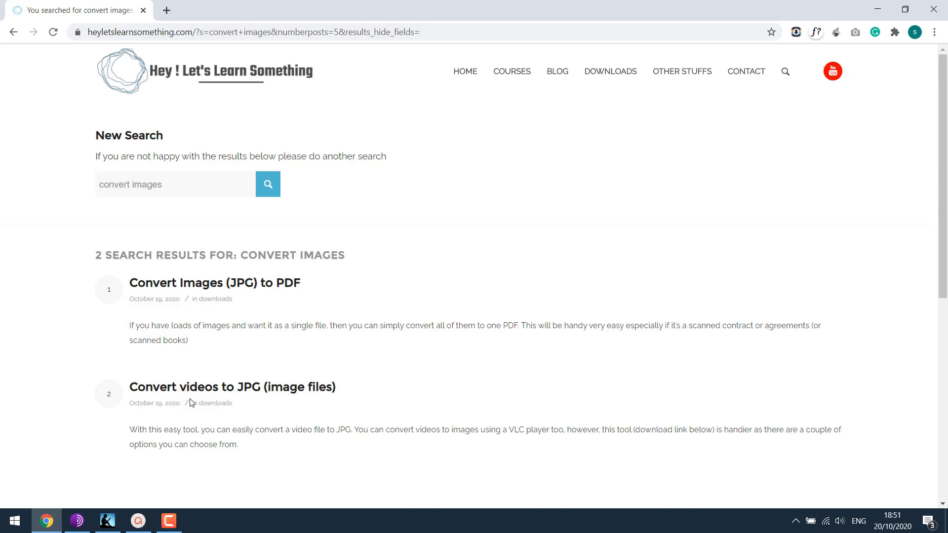
# Step: Open the JPG-to-PDF and video-to-JPG results in new tabs and download FreeVideoToJPGConverter
pyautogui.rightClick(256, 285)
pyautogui.click(279, 292)
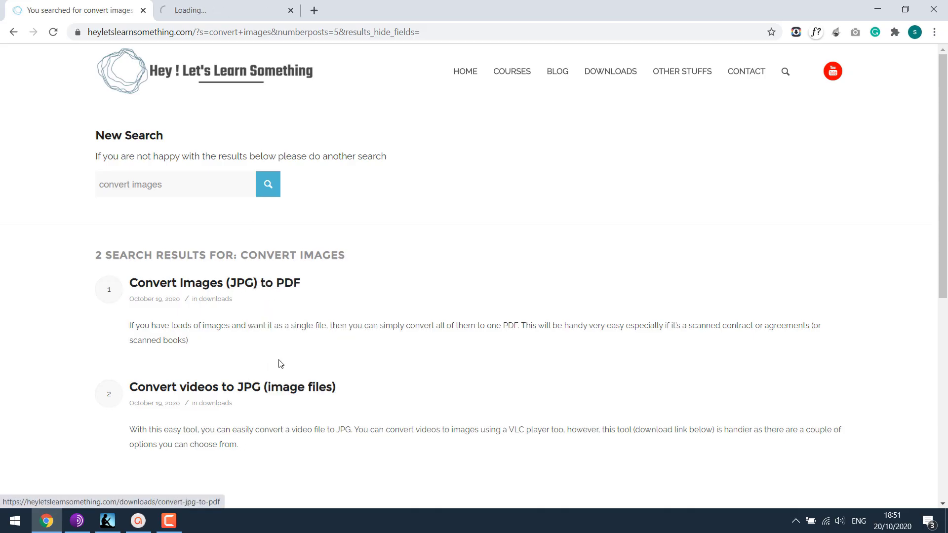
pyautogui.rightClick(300, 388)
pyautogui.click(336, 392)
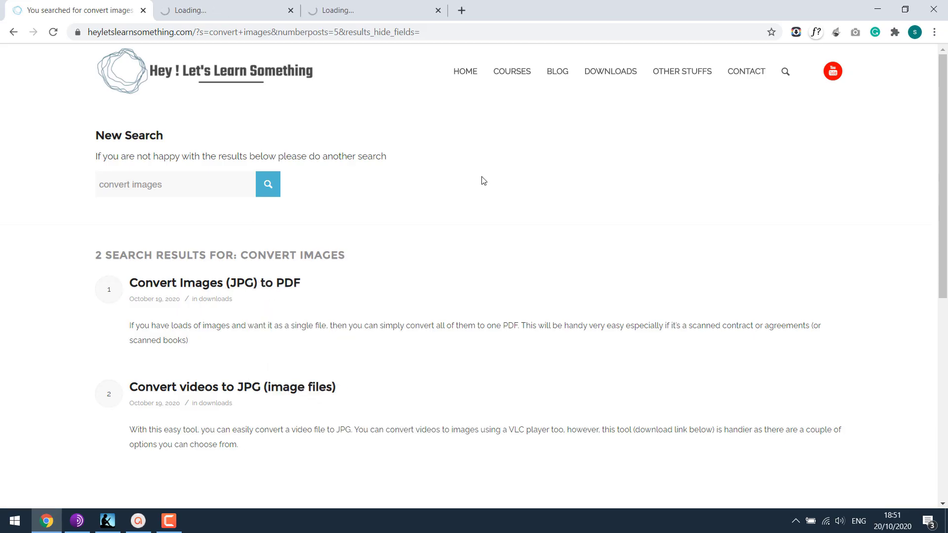
pyautogui.click(247, 9)
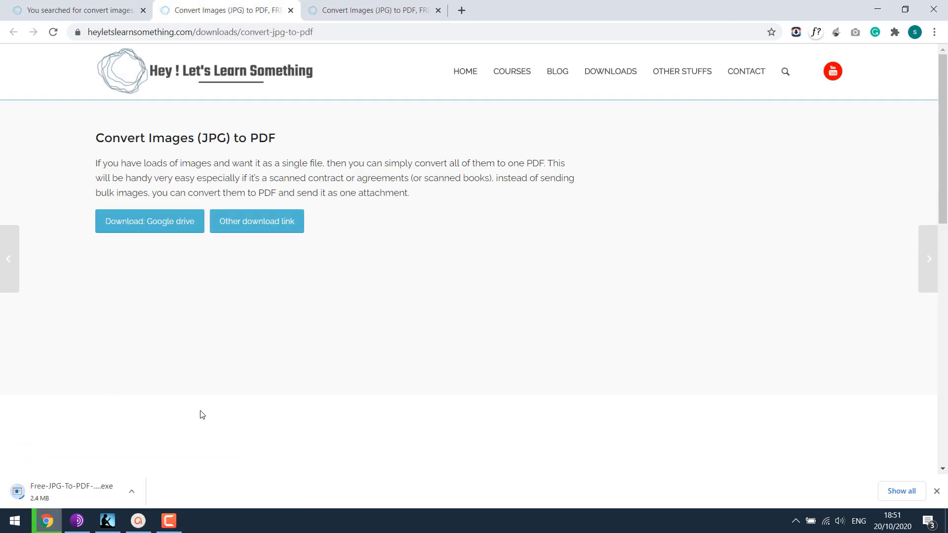
pyautogui.click(354, 3)
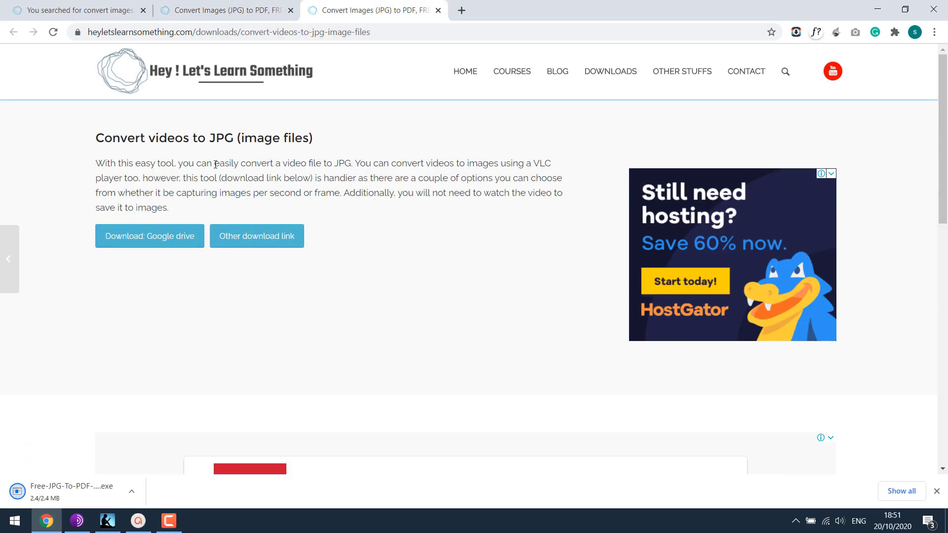
pyautogui.click(271, 238)
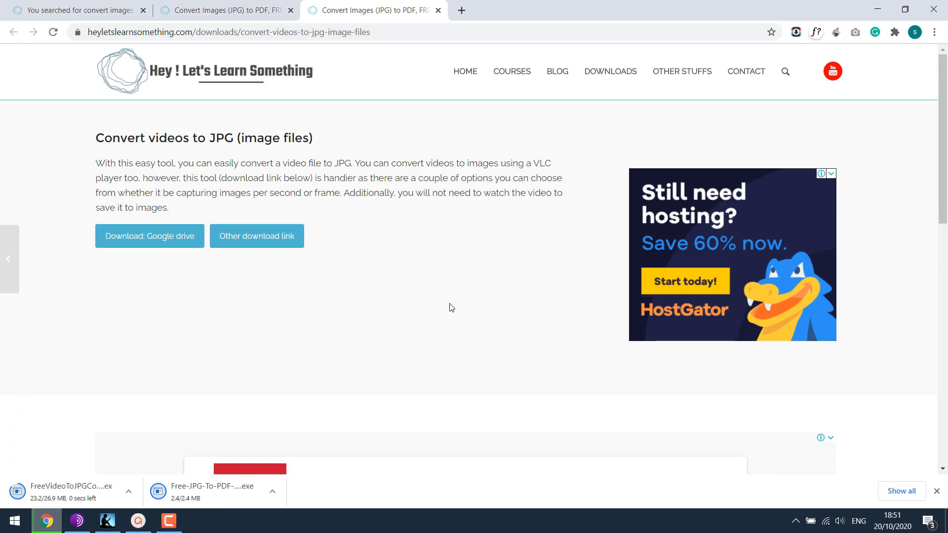
pyautogui.click(907, 497)
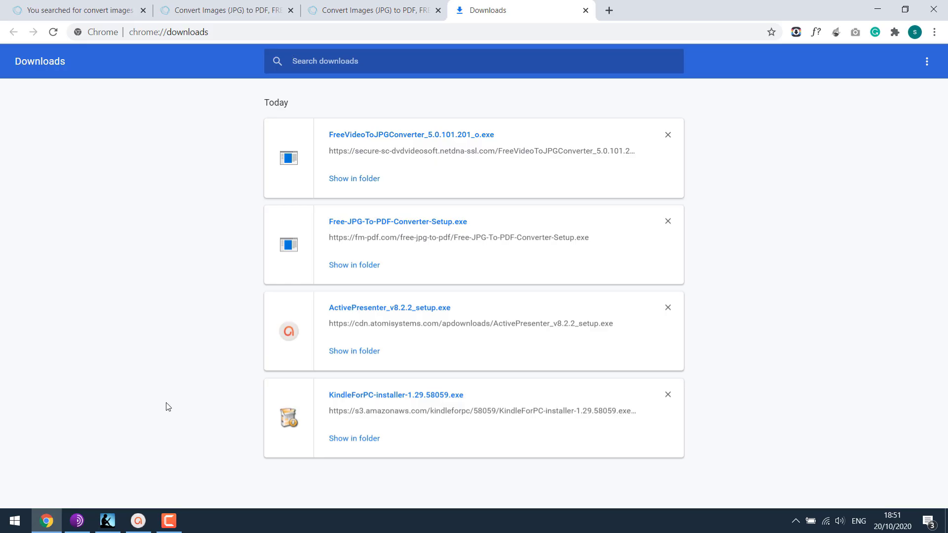
# Step: Close the extra tabs and show the FreeVideoToJPGConverter download in its Downloads folder
pyautogui.click(128, 11)
pyautogui.click(148, 11)
pyautogui.click(143, 10)
pyautogui.click(143, 10)
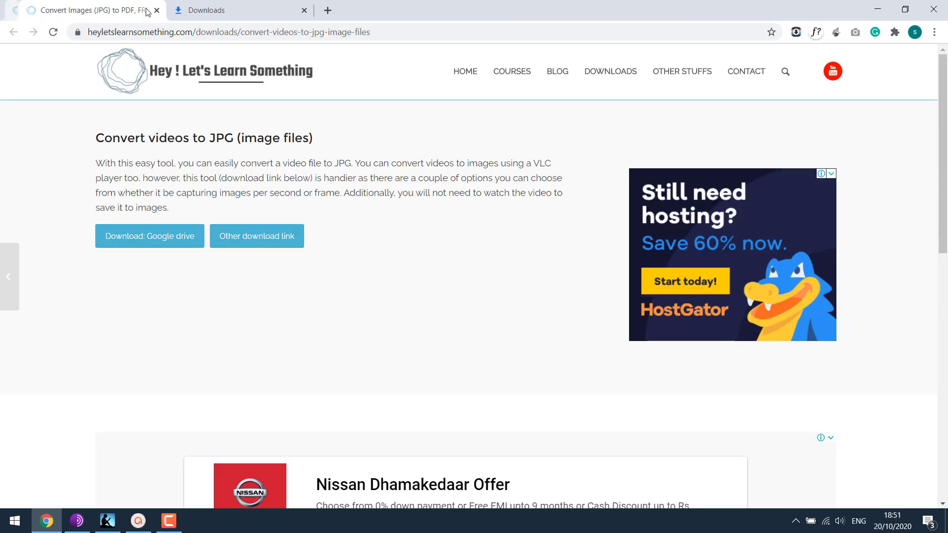
pyautogui.click(143, 11)
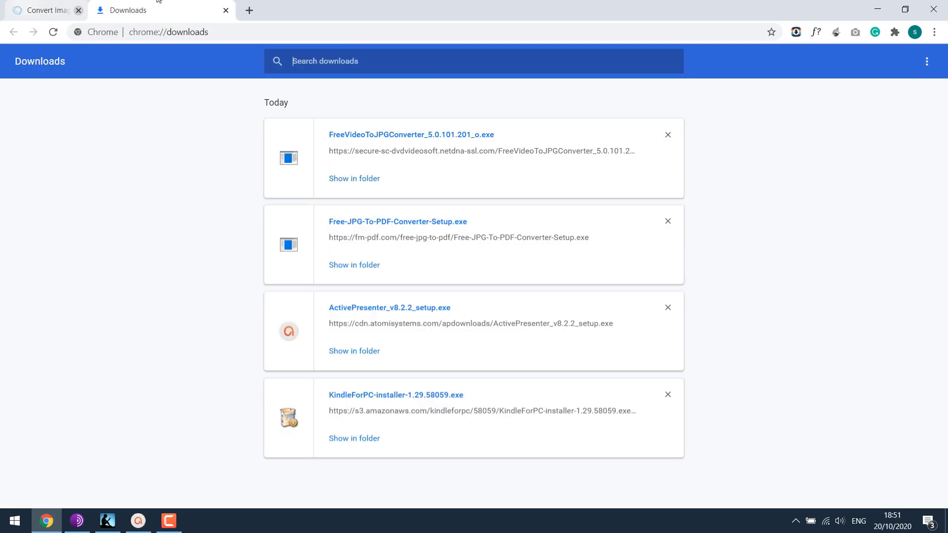
pyautogui.click(363, 183)
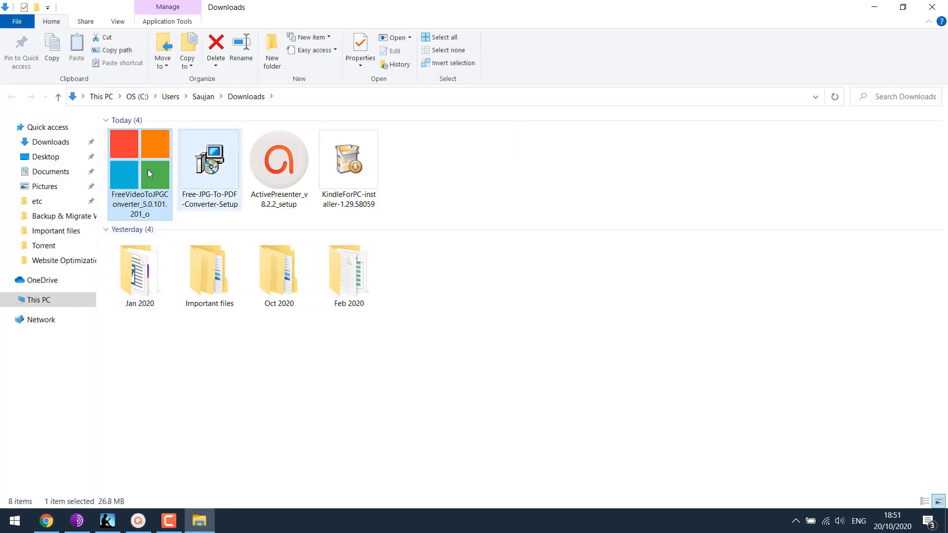
pyautogui.click(292, 153)
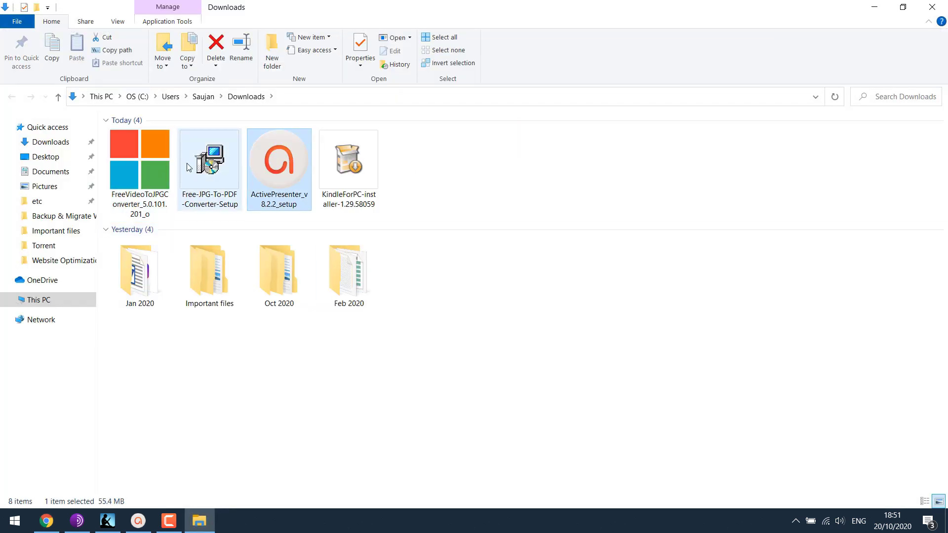
# Step: Install Free Video to JPG Converter 5.0.101.201 in English at the default location, without launching it
pyautogui.doubleClick(146, 160)
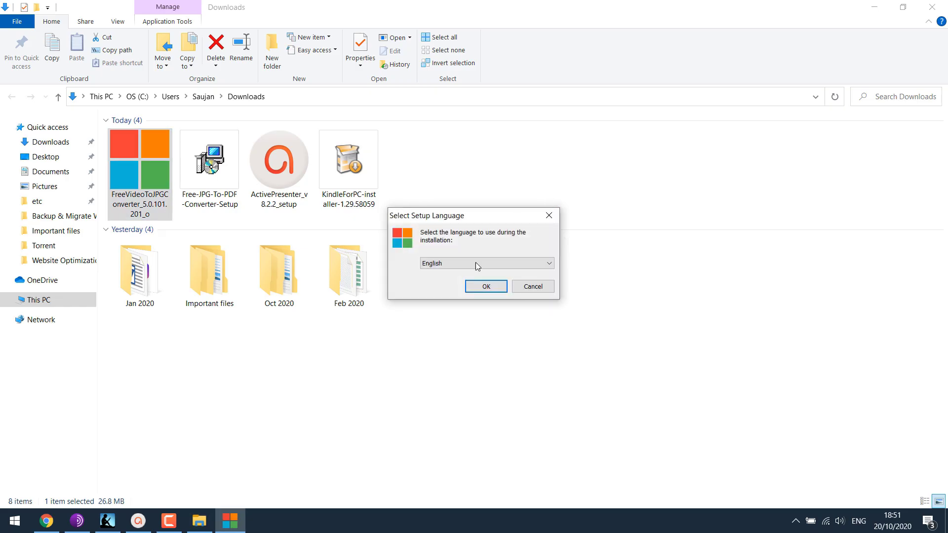
pyautogui.click(486, 286)
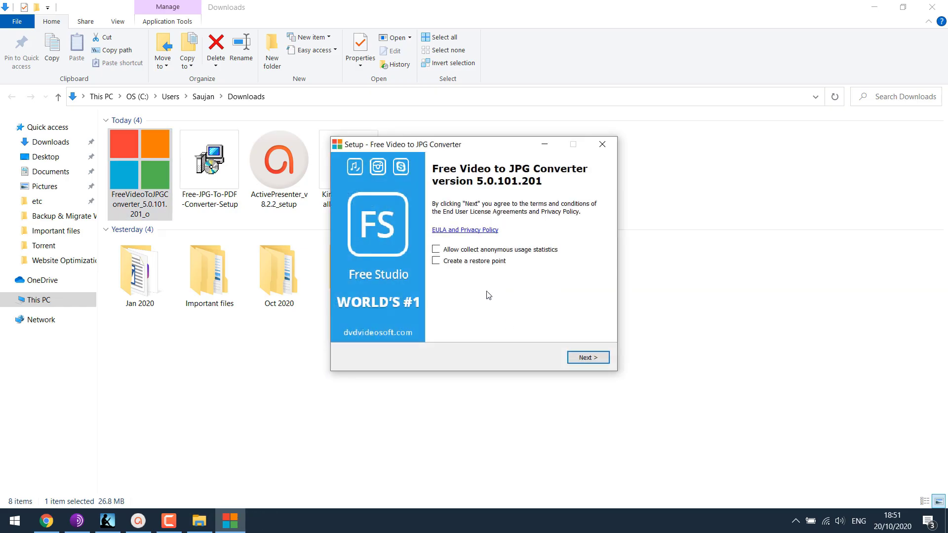
pyautogui.click(587, 359)
pyautogui.click(588, 357)
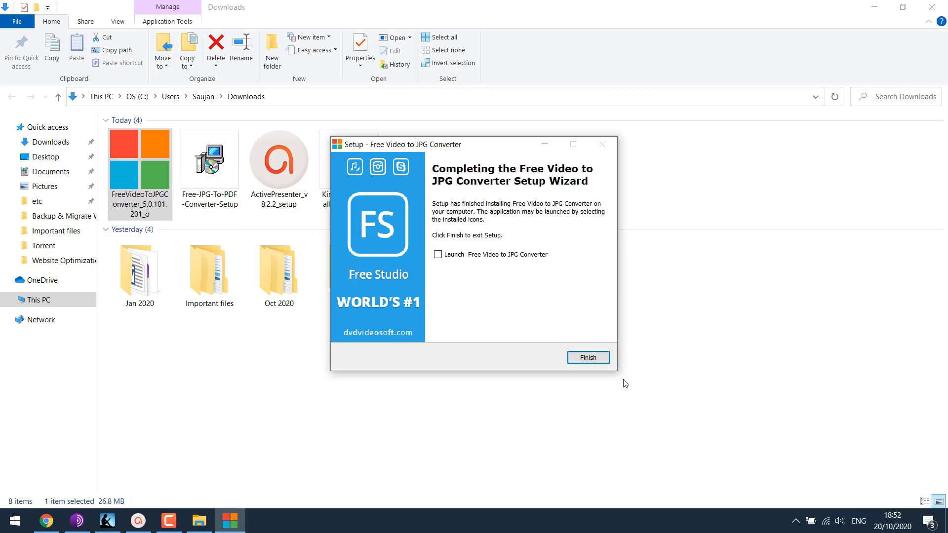
pyautogui.click(589, 360)
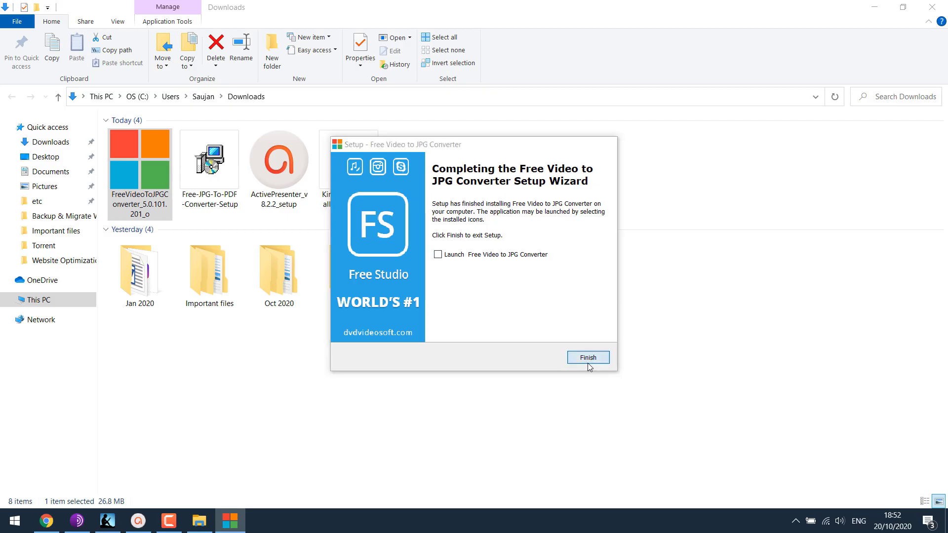
# Step: Run the Free JPG To PDF Converter installer, accept the licence and install with default folders
pyautogui.click(216, 175)
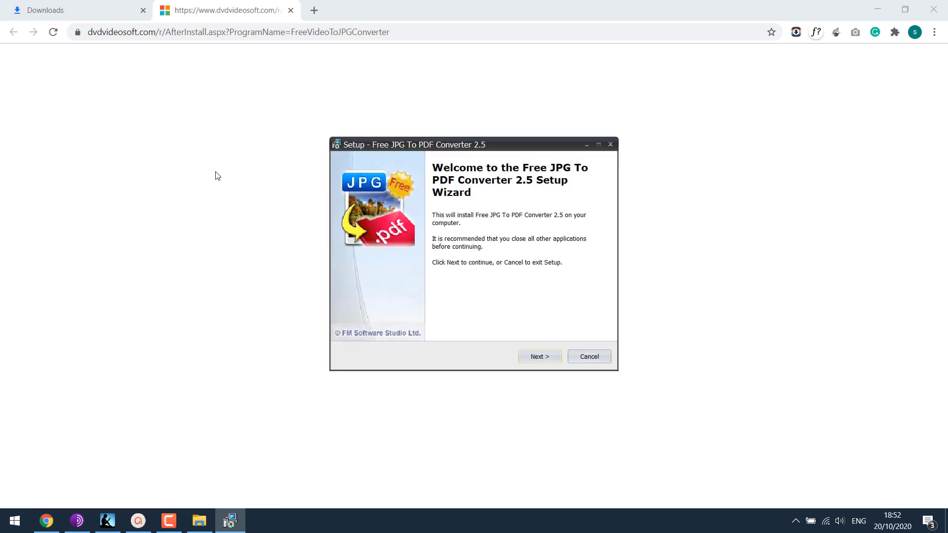
pyautogui.click(543, 357)
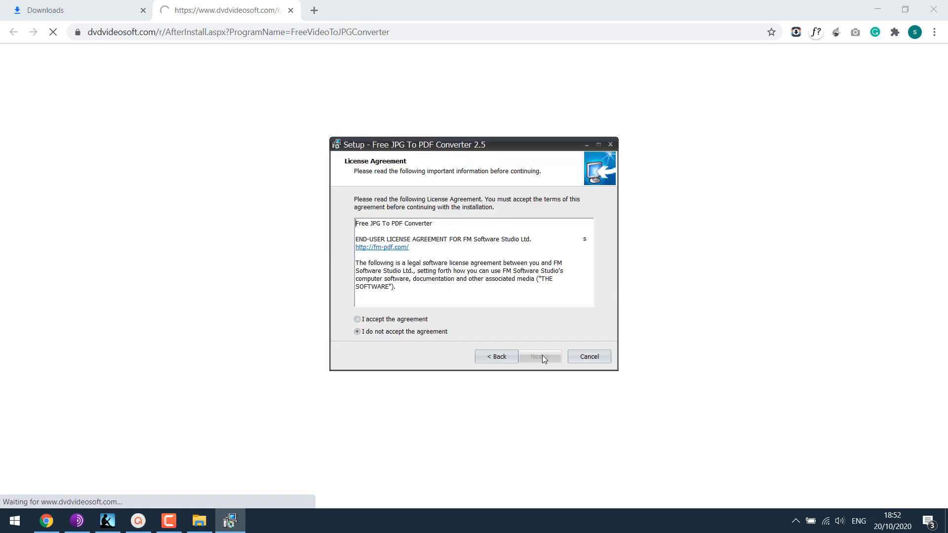
pyautogui.click(413, 323)
pyautogui.click(543, 356)
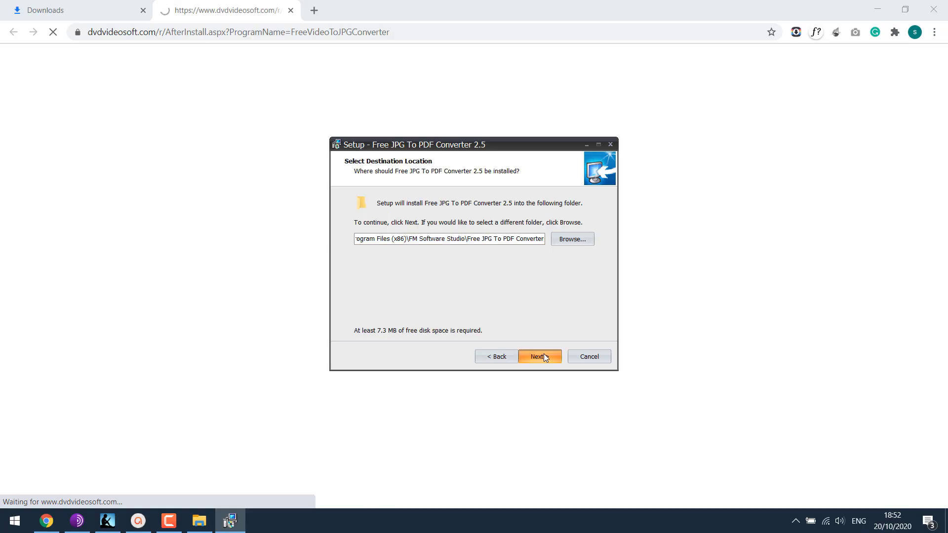
pyautogui.click(544, 356)
pyautogui.click(543, 356)
pyautogui.click(544, 356)
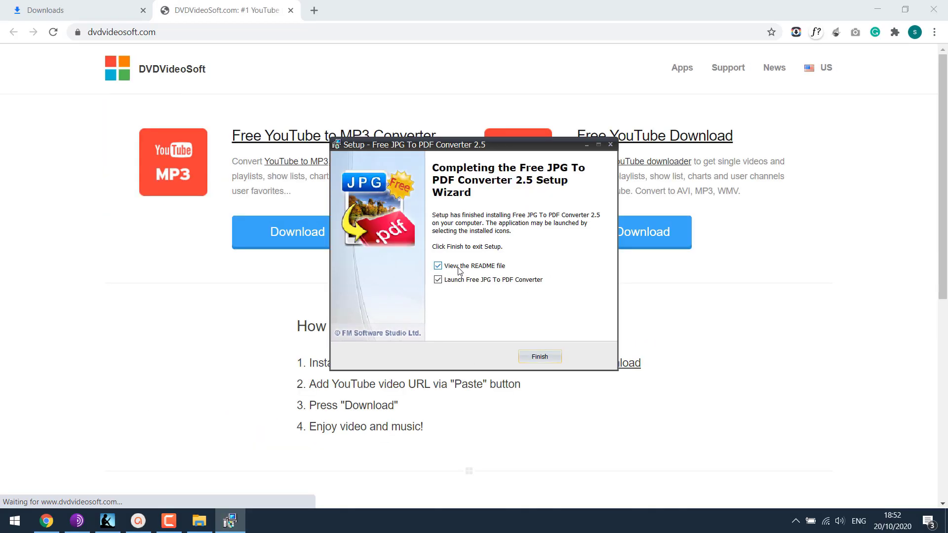
# Step: Close the DVDVideoSoft page and finish setup with README and auto-launch unticked
pyautogui.click(290, 10)
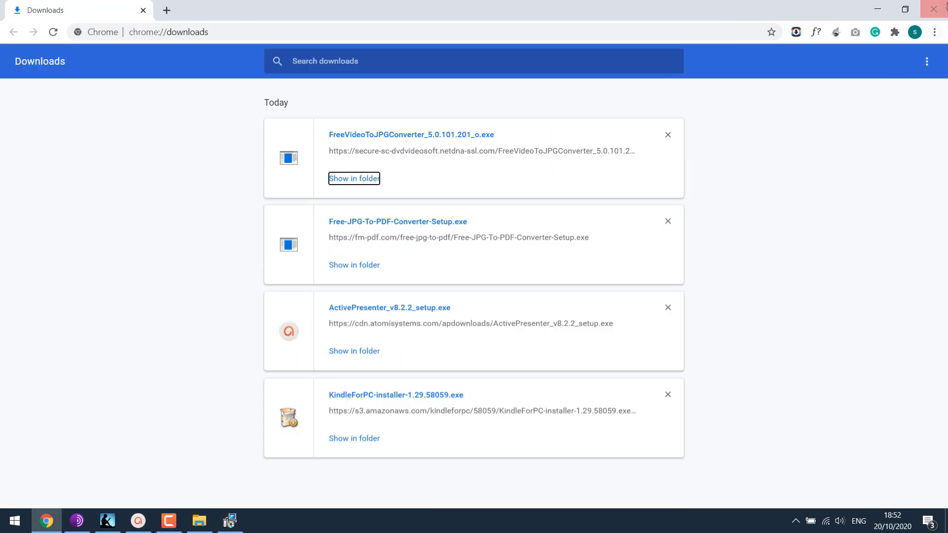
pyautogui.hotkey('alt', 'Tab')
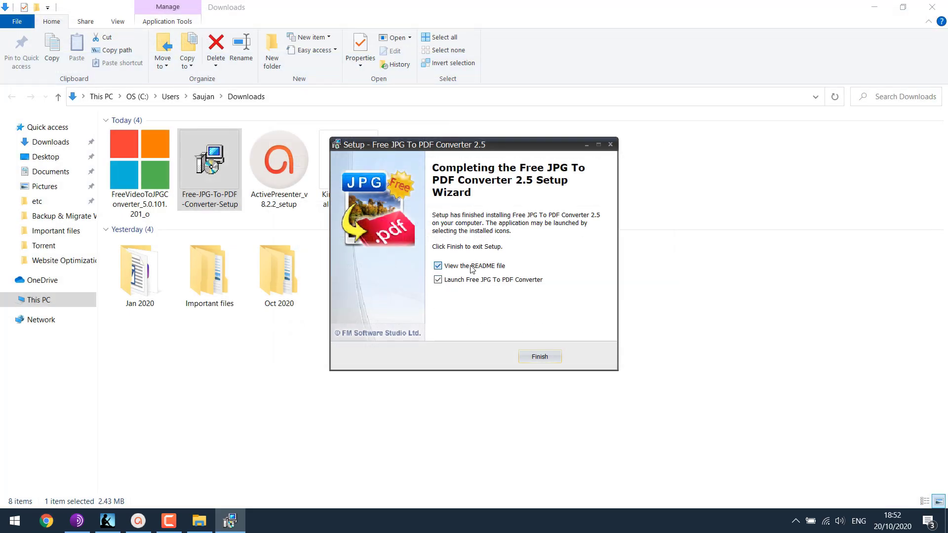
pyautogui.click(472, 268)
pyautogui.click(477, 280)
pyautogui.click(543, 363)
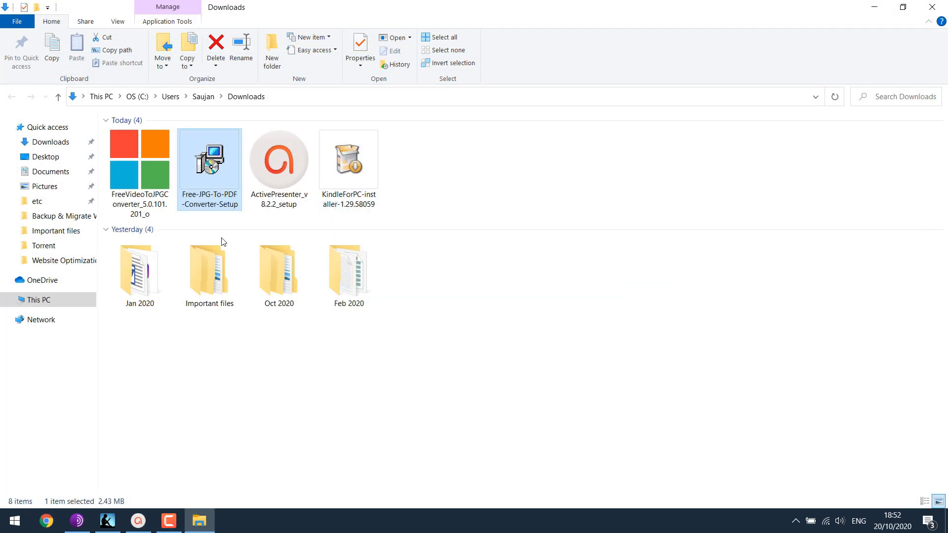
pyautogui.click(544, 235)
# Step: Close the Downloads window, refresh the desktop and launch Free Video to JPG Converter
pyautogui.click(932, 7)
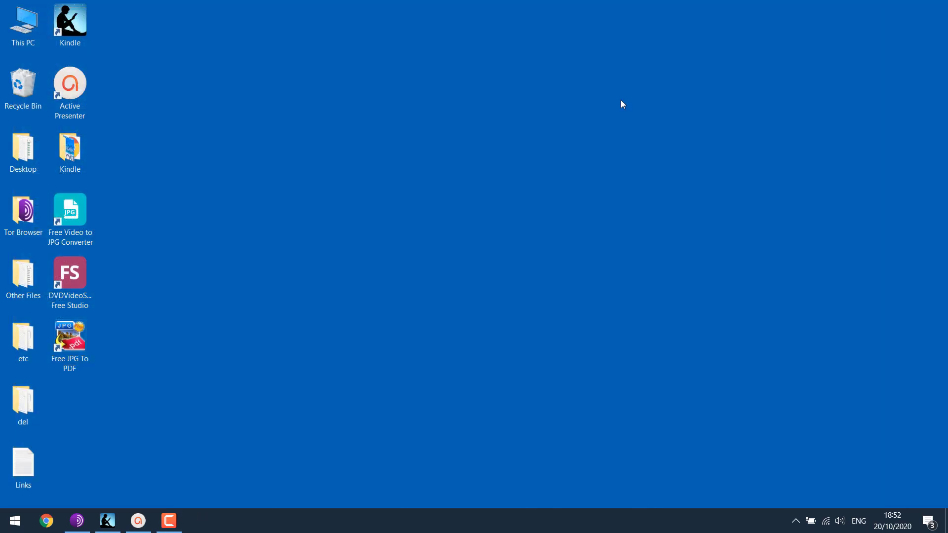
pyautogui.rightClick(298, 228)
pyautogui.click(350, 285)
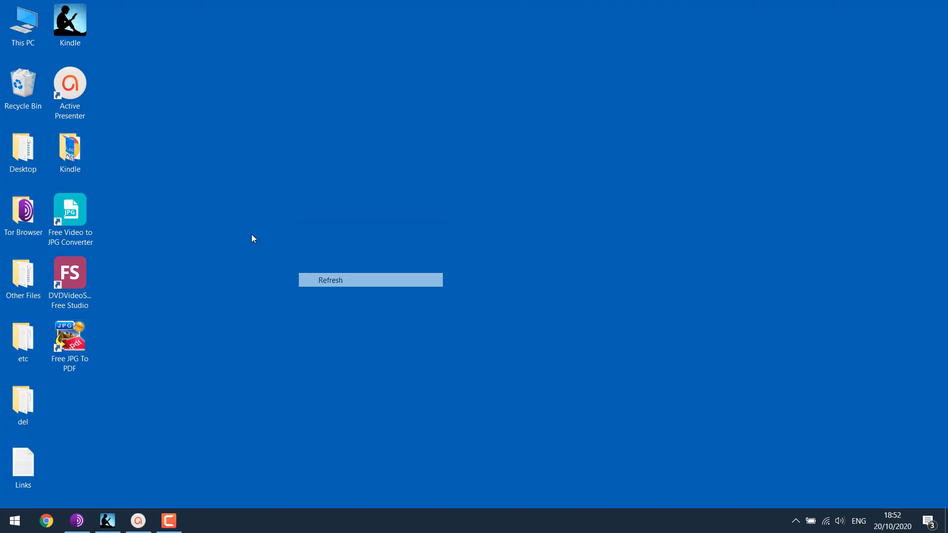
pyautogui.doubleClick(76, 221)
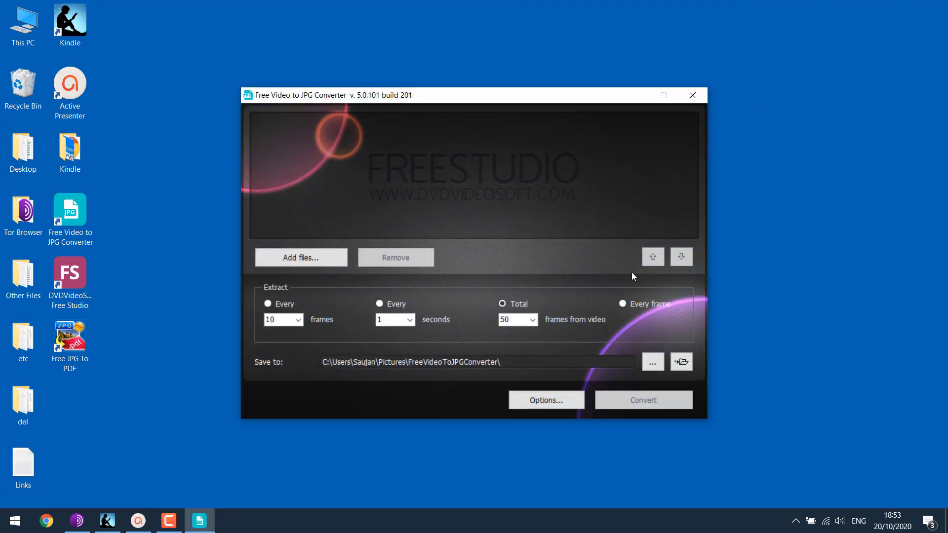
# Step: Drag Video.mp4 from the desktop's Kindle folder into the converter's file list
pyautogui.doubleClick(72, 158)
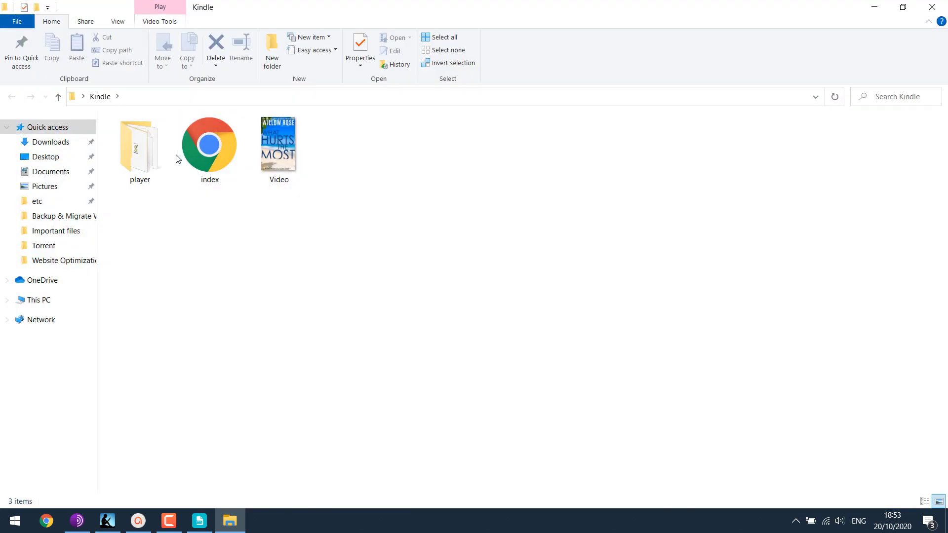
pyautogui.moveTo(131, 216); pyautogui.dragTo(207, 150)
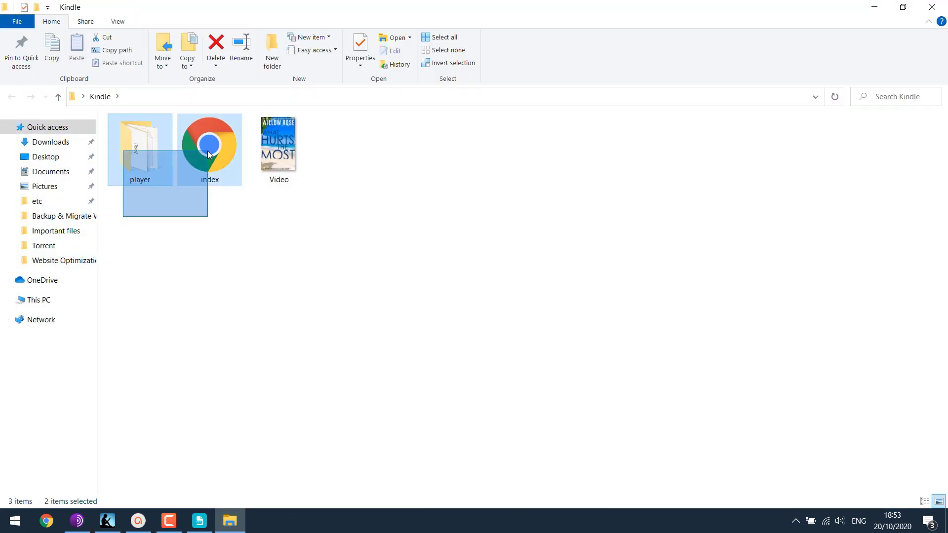
pyautogui.click(279, 148)
pyautogui.doubleClick(506, 5)
pyautogui.moveTo(513, 64); pyautogui.dragTo(588, 318)
pyautogui.click(572, 385)
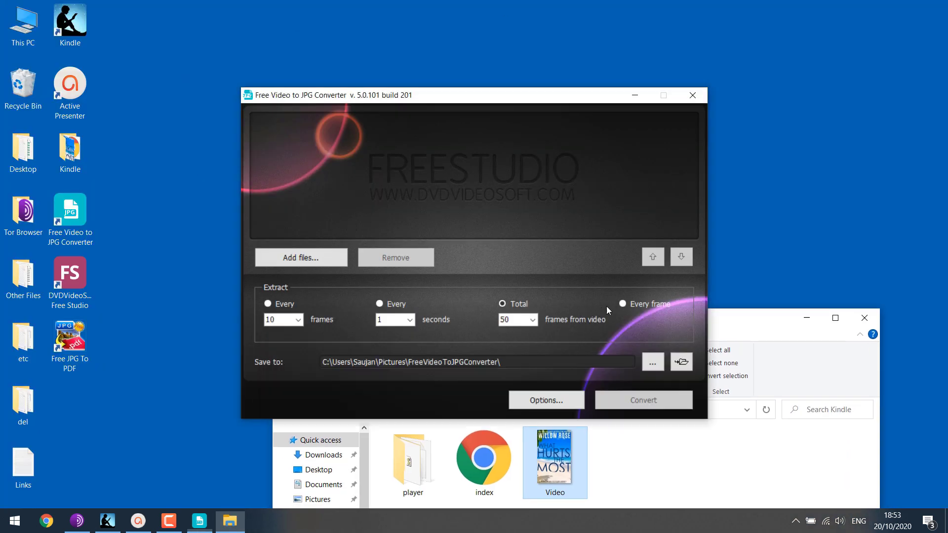
pyautogui.moveTo(566, 443); pyautogui.dragTo(511, 217)
pyautogui.moveTo(483, 170); pyautogui.dragTo(484, 170)
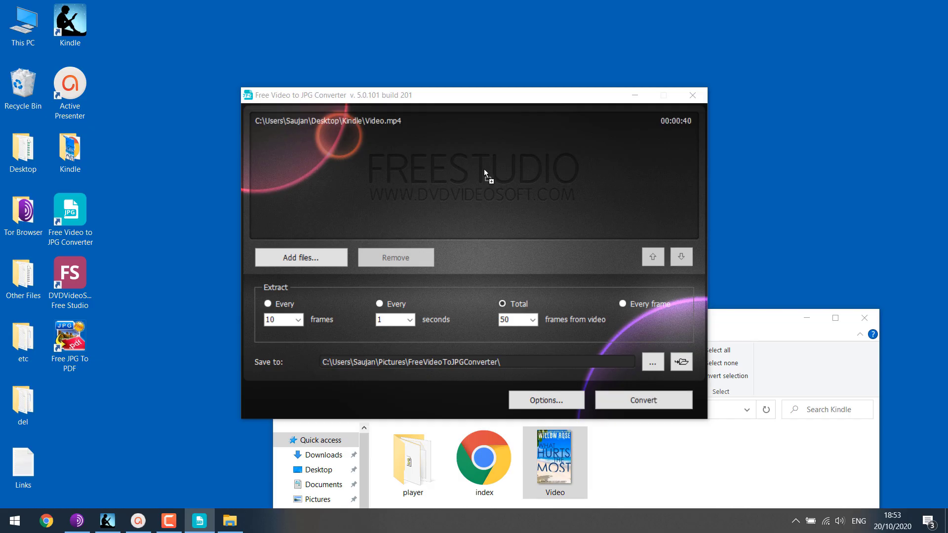
pyautogui.click(773, 313)
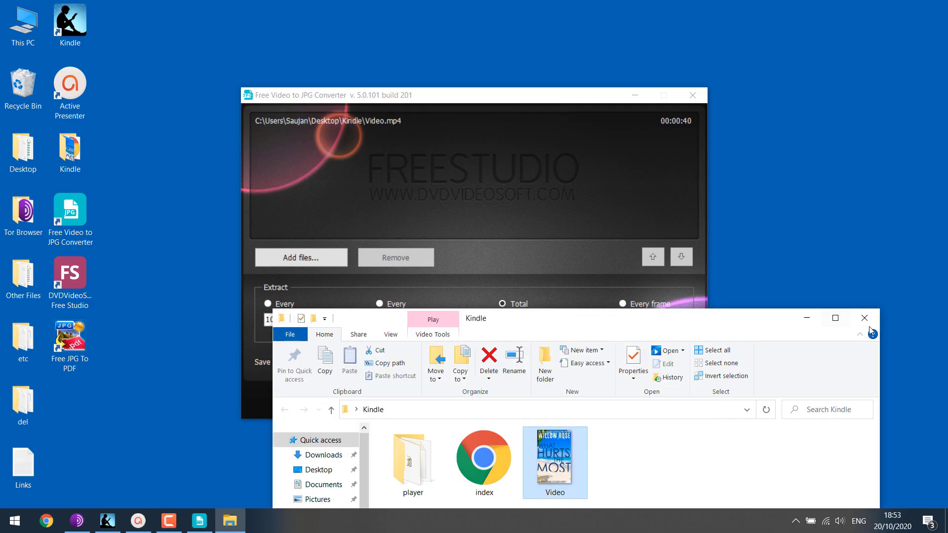
pyautogui.click(865, 318)
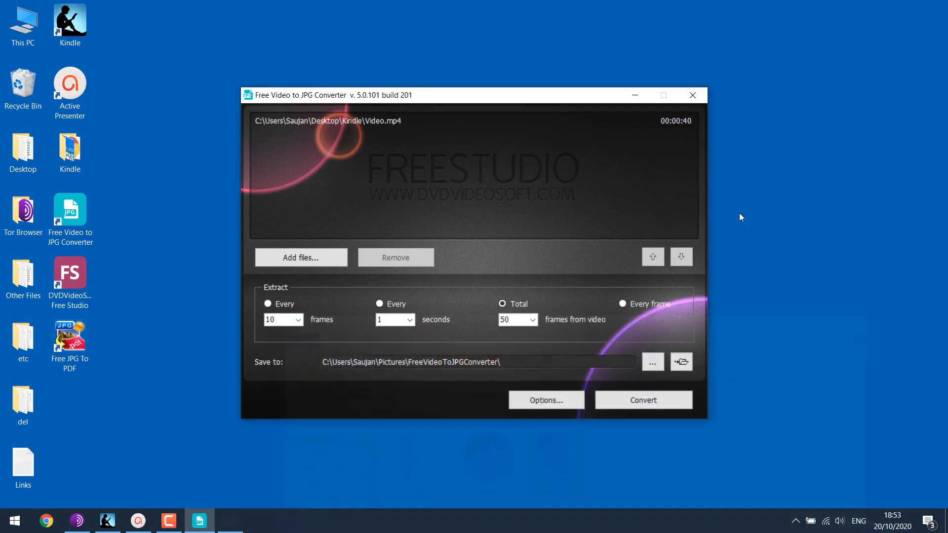
pyautogui.click(379, 120)
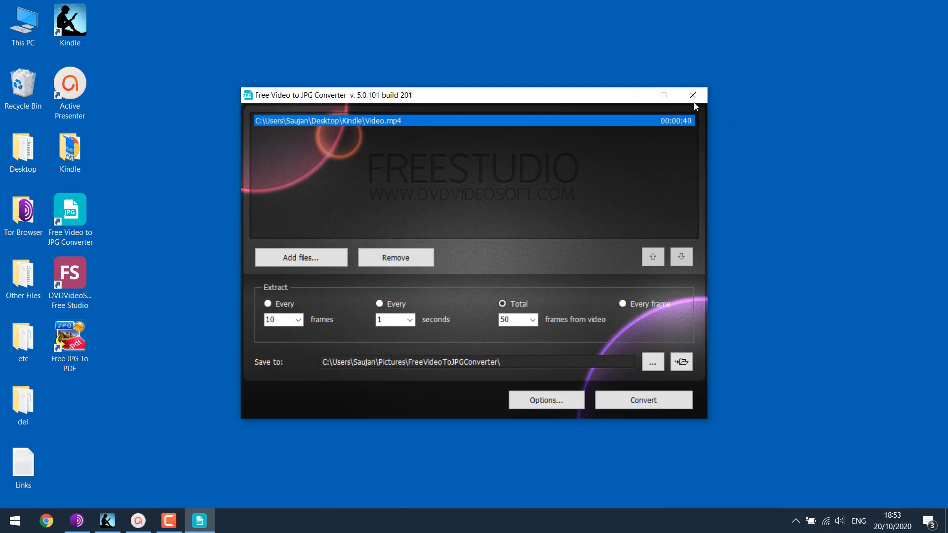
# Step: Set the converter to extract a frame every 1 second
pyautogui.click(379, 305)
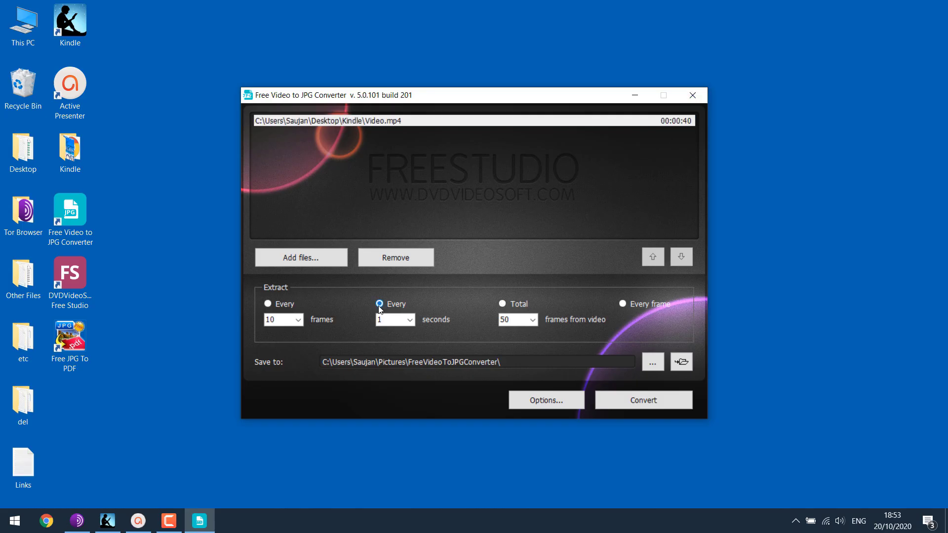
pyautogui.click(406, 325)
pyautogui.click(392, 332)
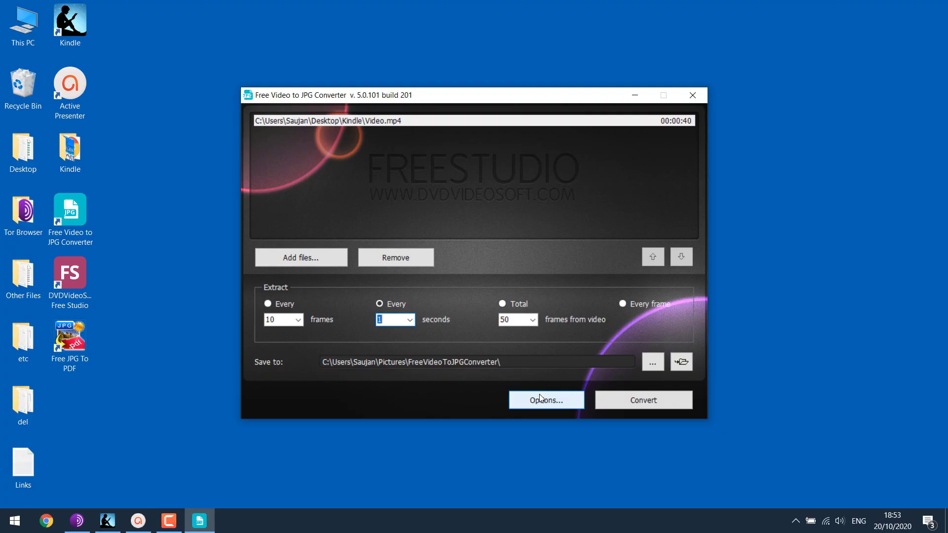
# Step: Create a new folder named 'images' inside the Kindle folder
pyautogui.doubleClick(79, 146)
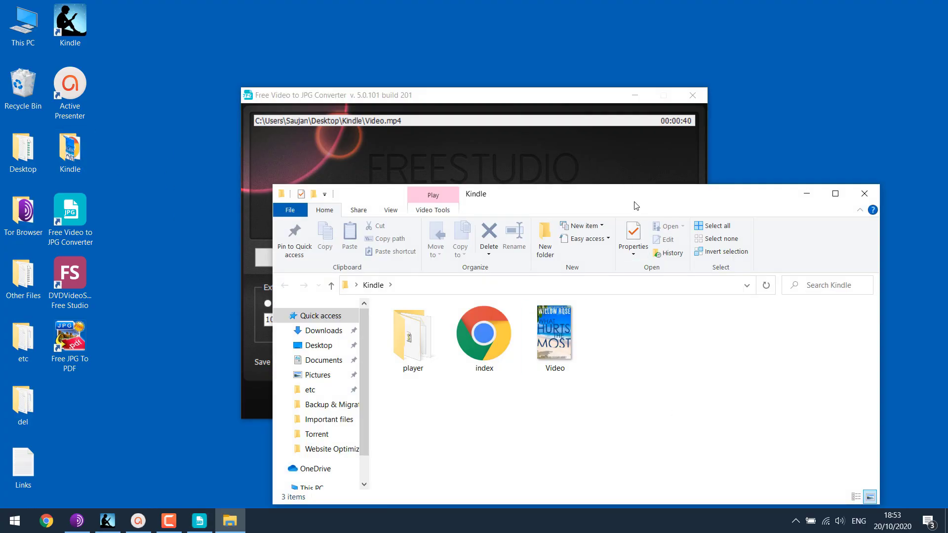
pyautogui.doubleClick(636, 206)
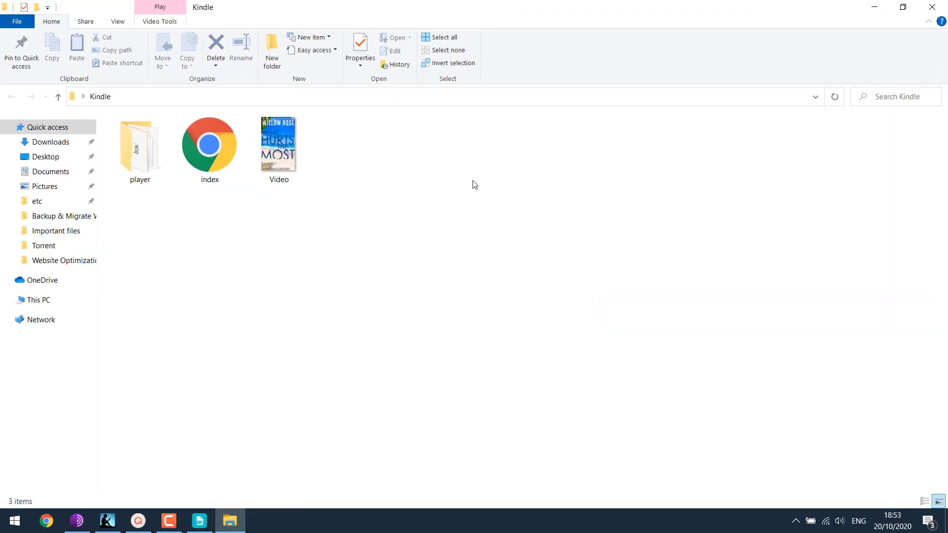
pyautogui.rightClick(411, 153)
pyautogui.moveTo(532, 324)
pyautogui.click(587, 327)
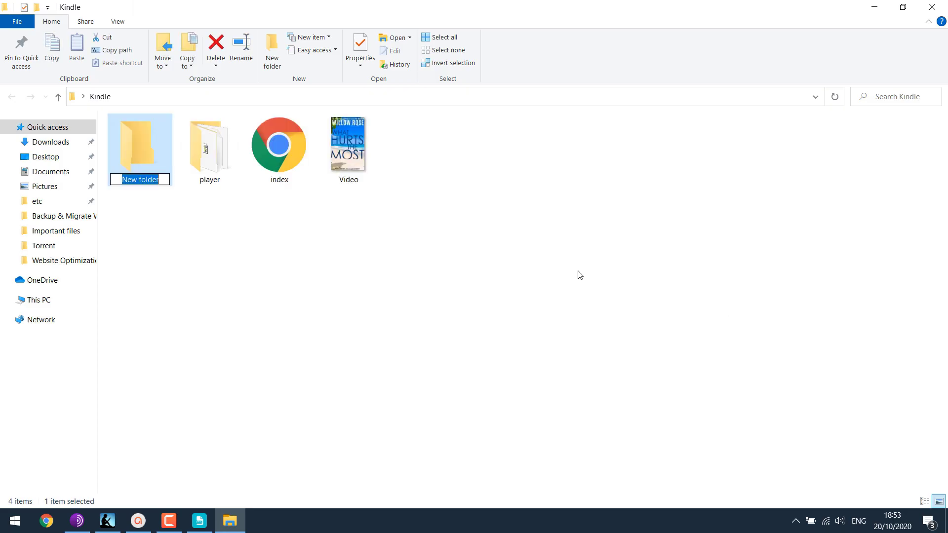
pyautogui.write('images')
pyautogui.press('Return')
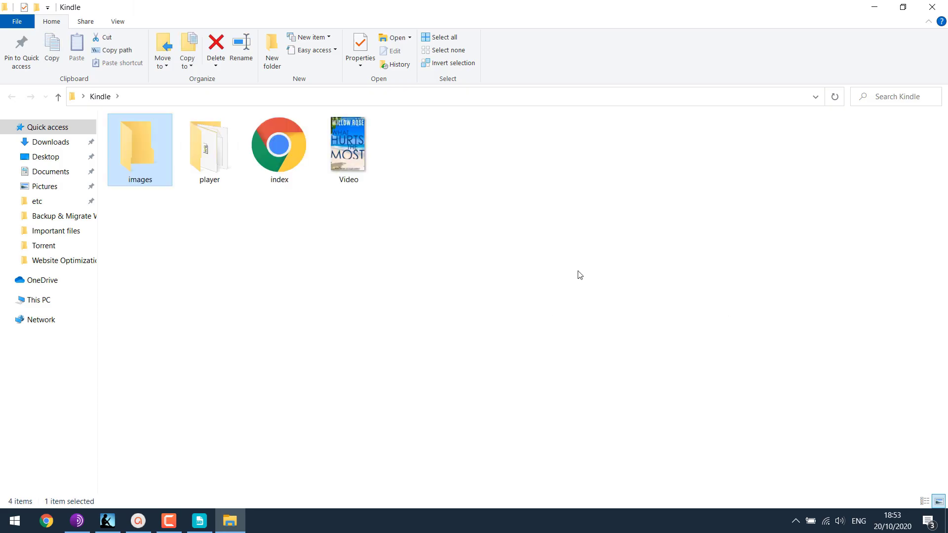
pyautogui.hotkey('alt', 'F4')
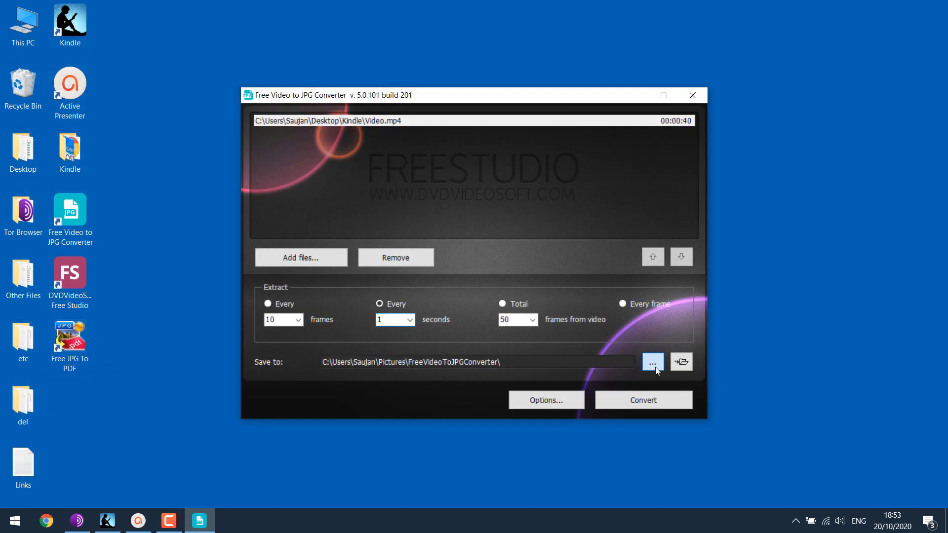
# Step: Set the frames' save location to Desktop > Kindle > images
pyautogui.click(652, 364)
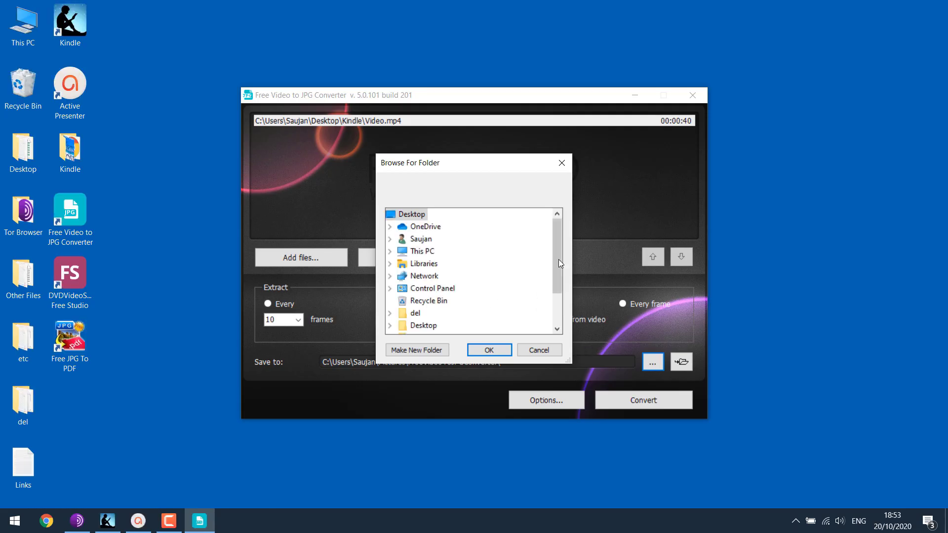
pyautogui.scroll(-1, 559, 263)
pyautogui.click(390, 301)
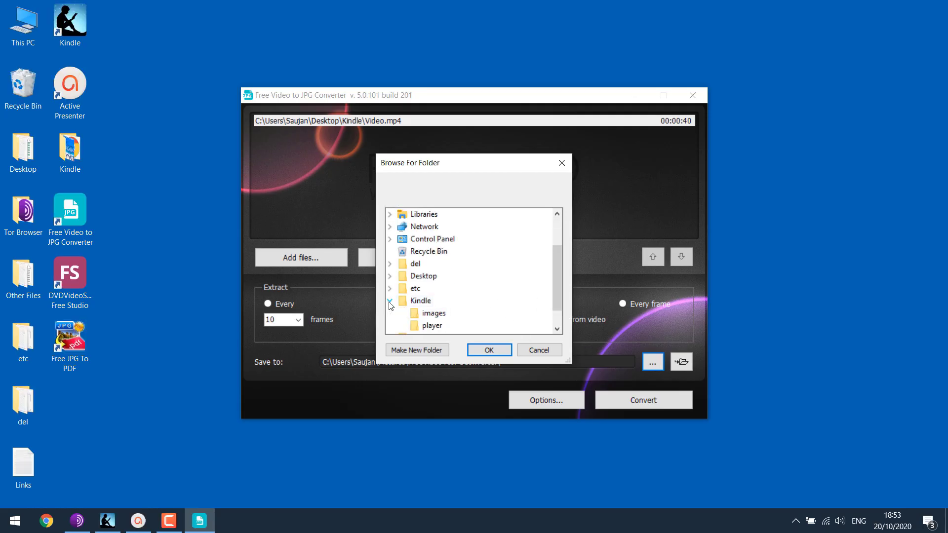
pyautogui.click(437, 313)
pyautogui.click(494, 349)
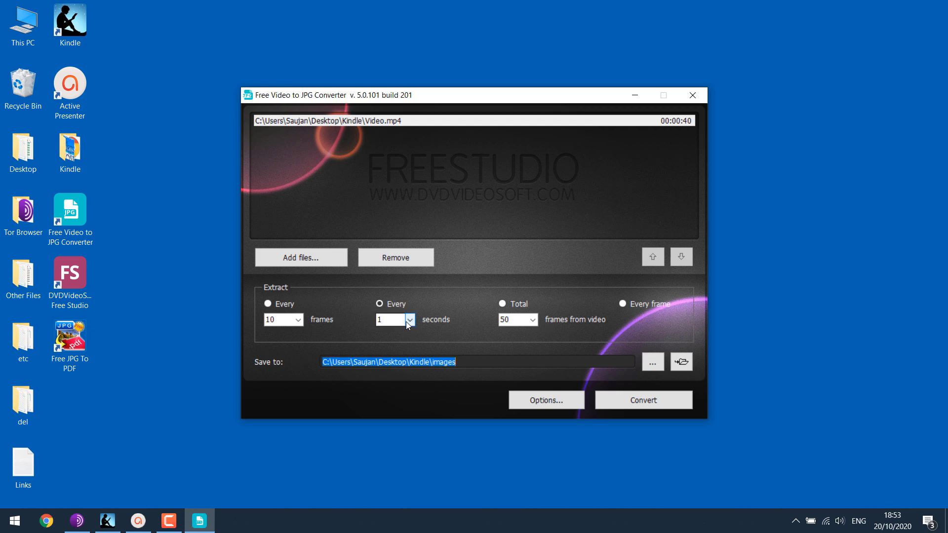
pyautogui.click(582, 407)
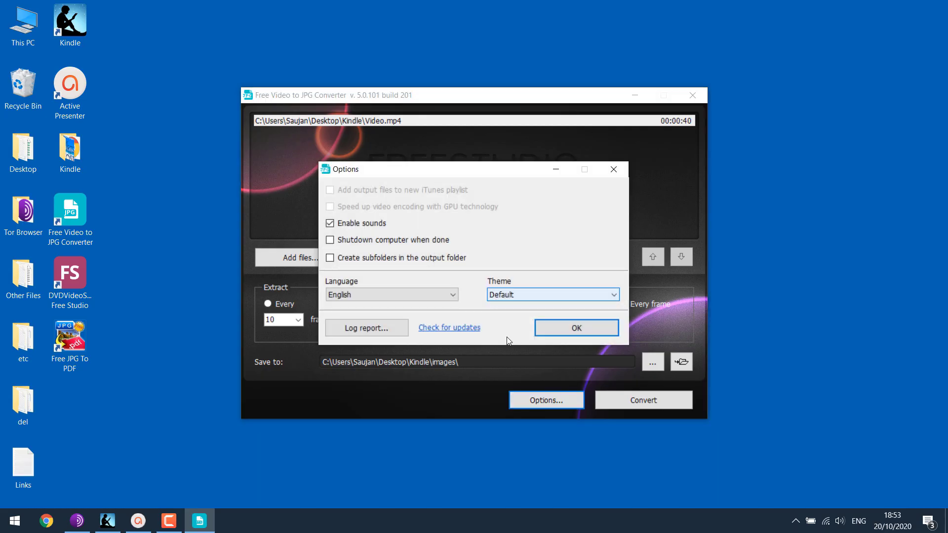
pyautogui.click(582, 322)
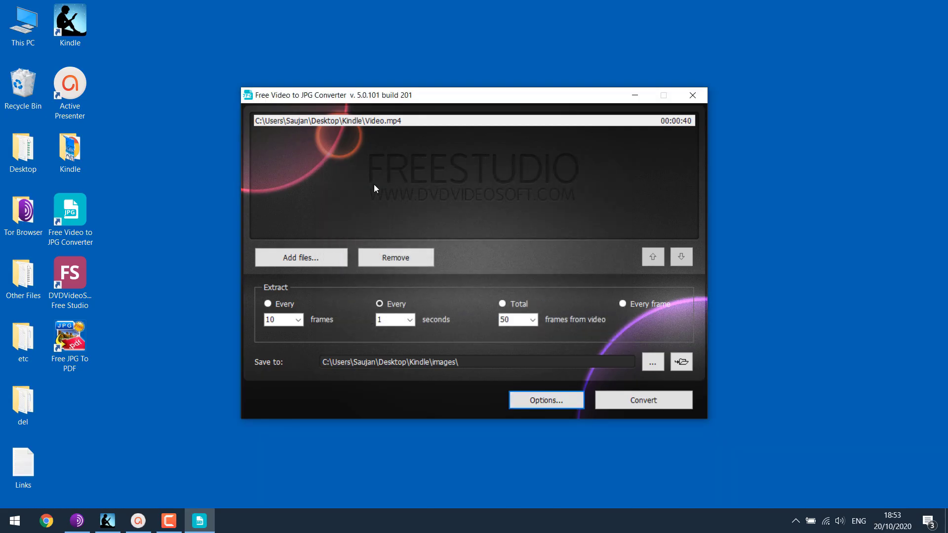
# Step: Extract the frames from Video.mp4 and open the Kindle > images > Video output folder
pyautogui.click(653, 400)
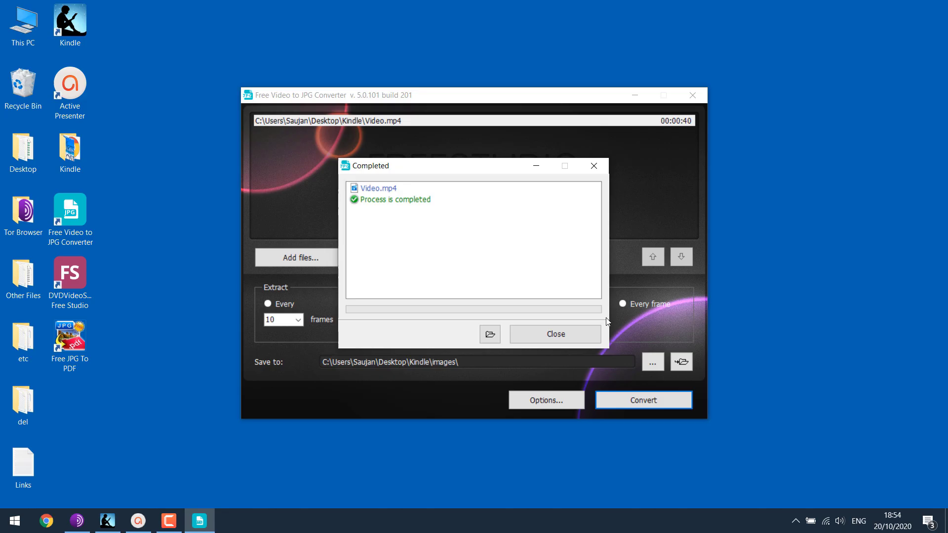
pyautogui.click(556, 335)
pyautogui.click(77, 155)
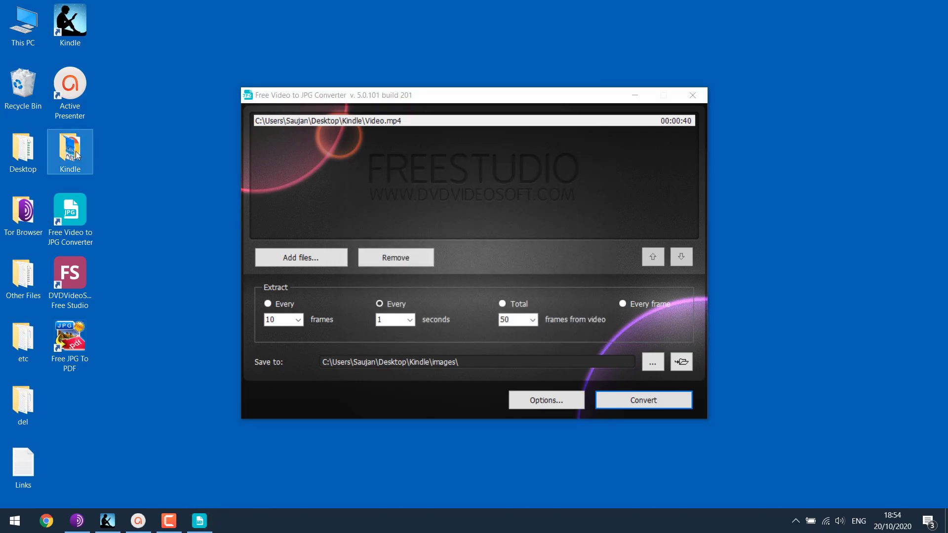
pyautogui.press('Return')
pyautogui.doubleClick(146, 146)
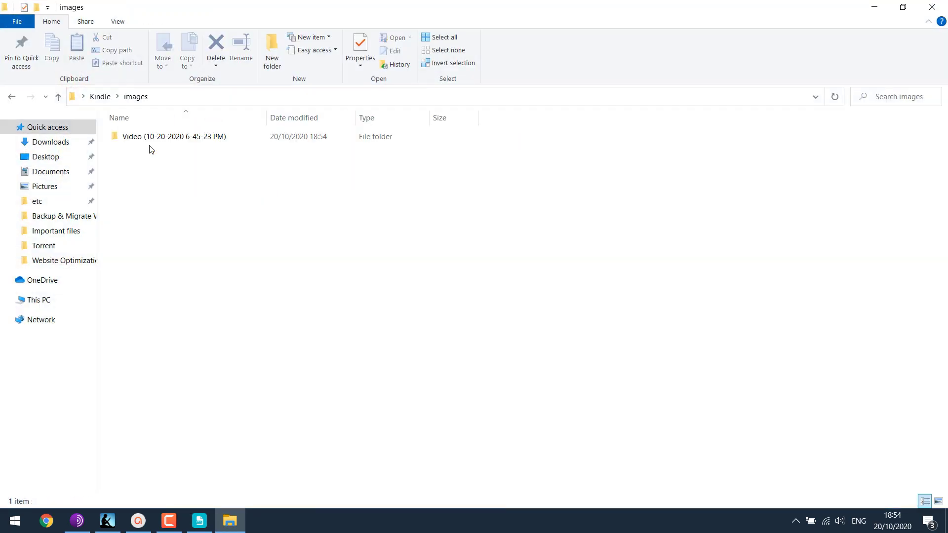
pyautogui.doubleClick(176, 138)
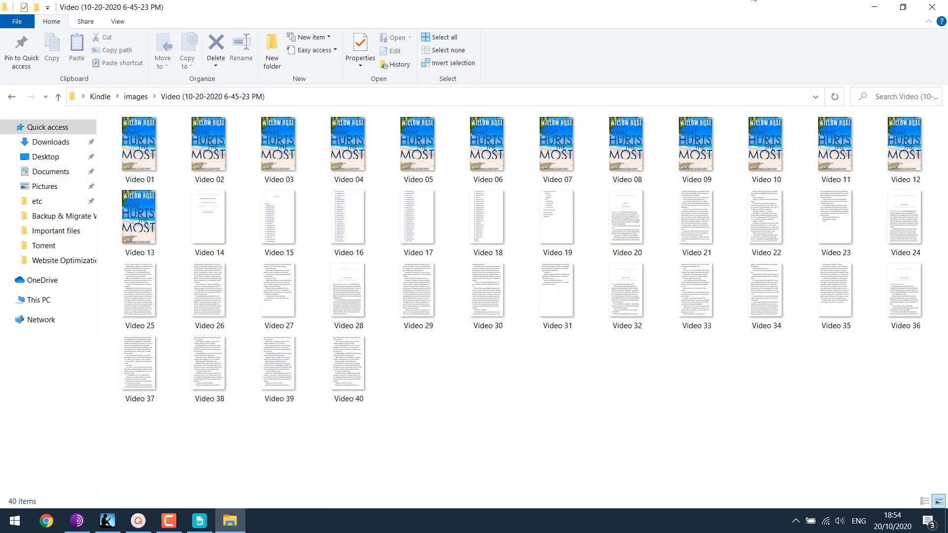
# Step: Close the video converter and permanently delete duplicate covers Video 02 through Video 13
pyautogui.doubleClick(745, 5)
pyautogui.click(694, 91)
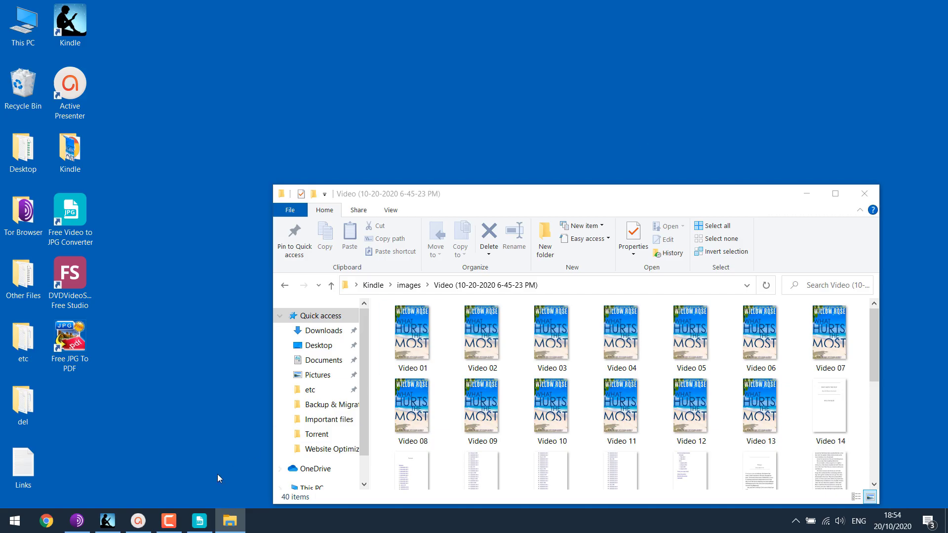
pyautogui.click(204, 528)
pyautogui.click(696, 93)
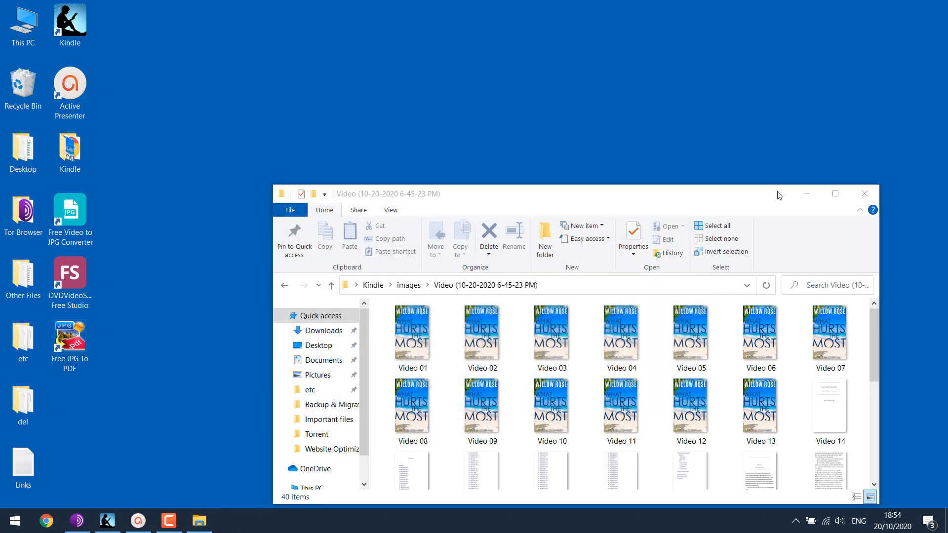
pyautogui.click(842, 194)
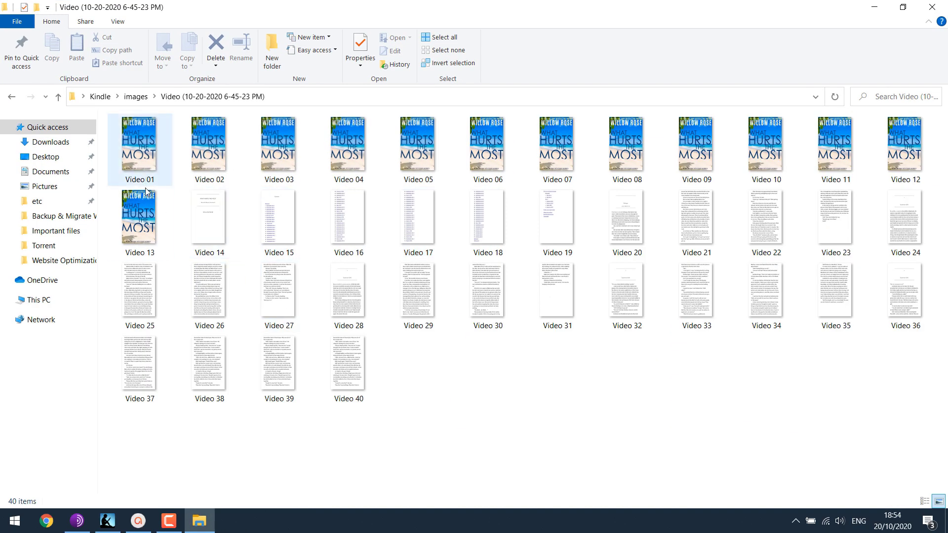
pyautogui.click(147, 231)
pyautogui.keyDown('shift'); pyautogui.click(208, 148); pyautogui.keyUp('shift')
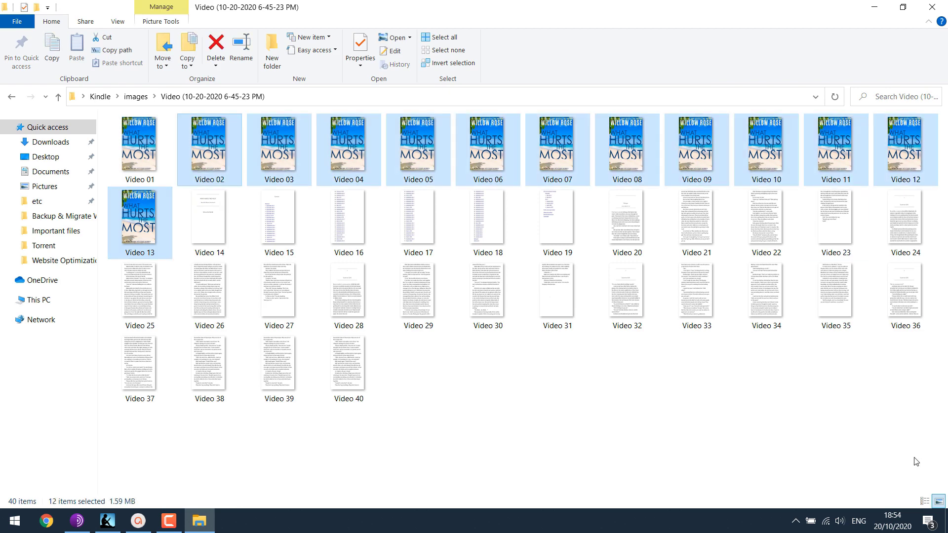
pyautogui.hotkey('shift', 'Delete')
pyautogui.press('Escape')
pyautogui.press('Delete')
pyautogui.doubleClick(160, 153)
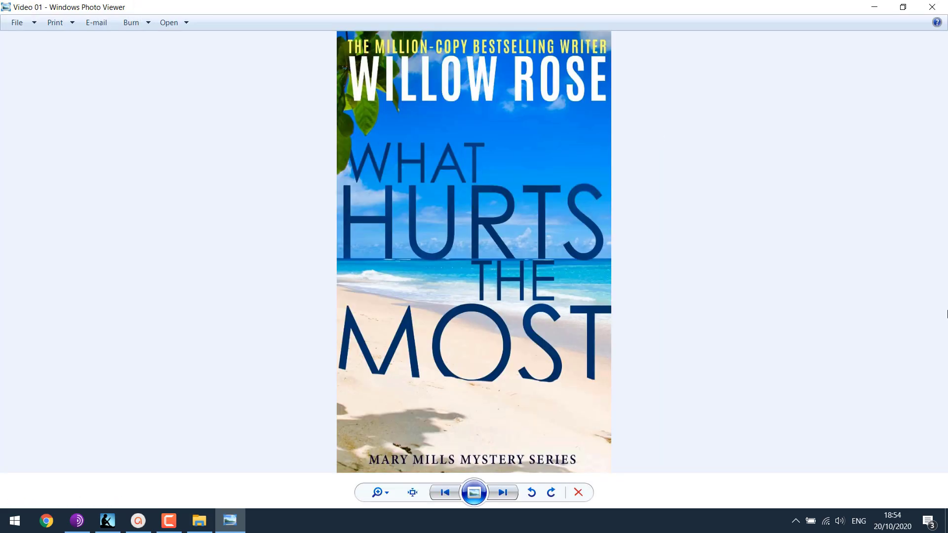
pyautogui.press('Right')
pyautogui.press('Right')
pyautogui.press('Right')
pyautogui.press('Right')
pyautogui.press('Right')
pyautogui.press('Right')
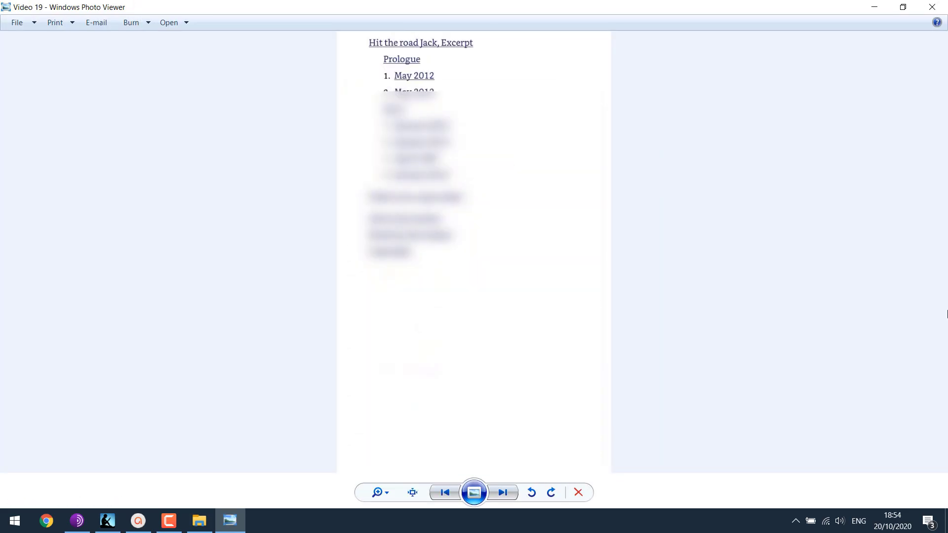
pyautogui.press('Right')
pyautogui.press('Right')
pyautogui.press('Right')
pyautogui.press('Right')
pyautogui.press('Right')
pyautogui.press('Right')
pyautogui.press('Right')
pyautogui.press('Right')
pyautogui.press('Right')
pyautogui.press('Right')
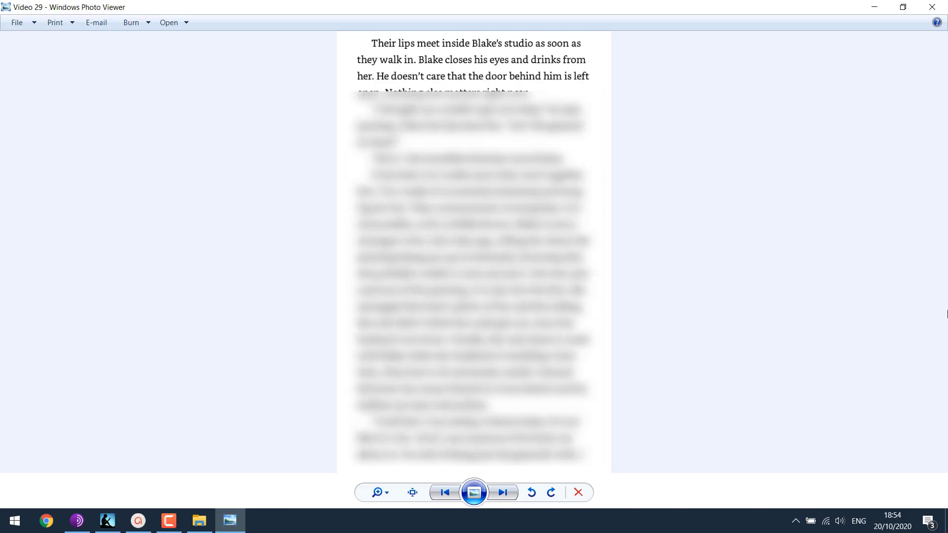
pyautogui.press('Right')
pyautogui.press('Right')
pyautogui.press('Right')
pyautogui.press('Right')
pyautogui.press('Right')
pyautogui.press('Right')
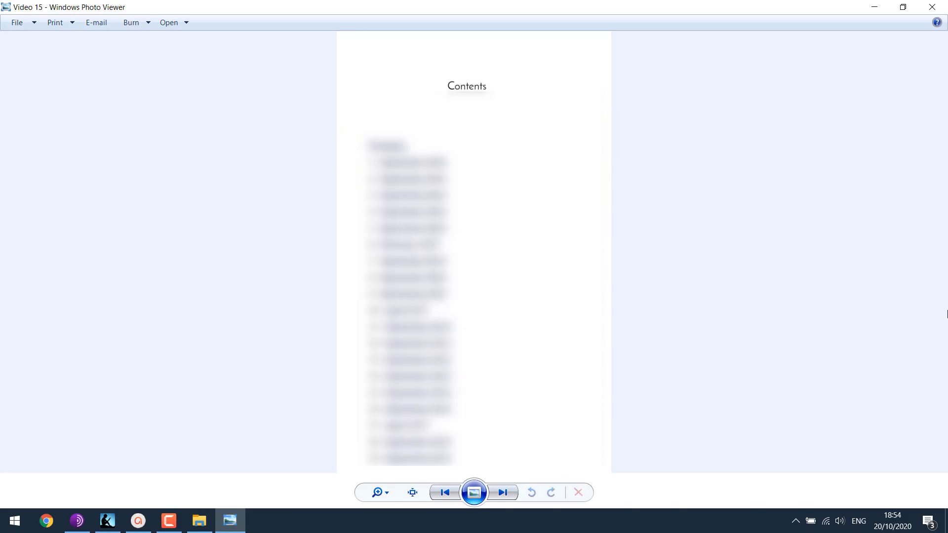
pyautogui.press('Right')
pyautogui.press('Right')
# Step: Close the image viewer and launch Free JPG To PDF Converter from the desktop
pyautogui.click(933, 7)
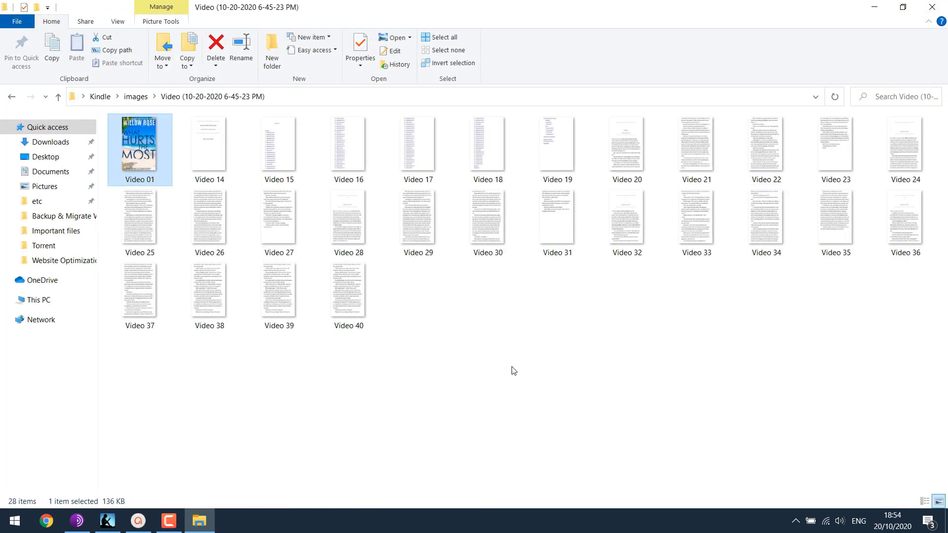
pyautogui.moveTo(580, 5); pyautogui.dragTo(488, 43)
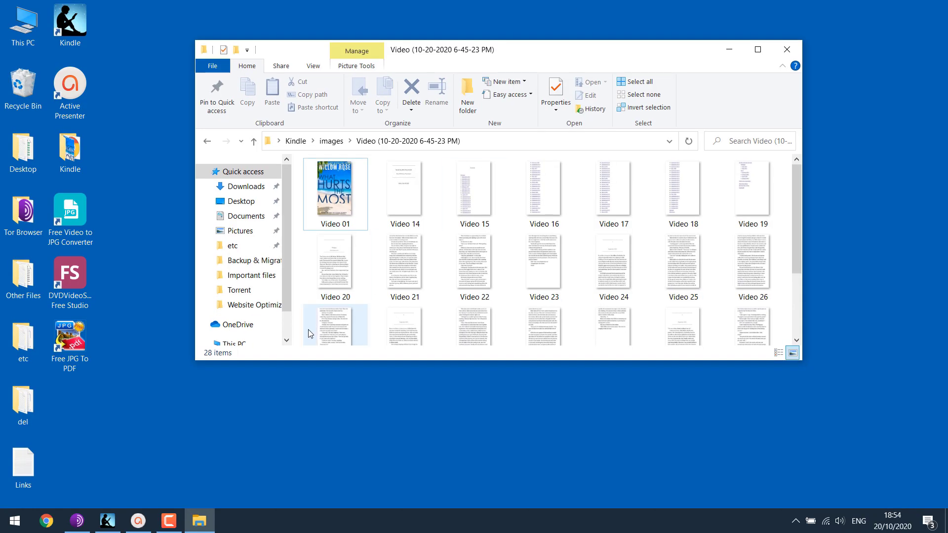
pyautogui.click(82, 347)
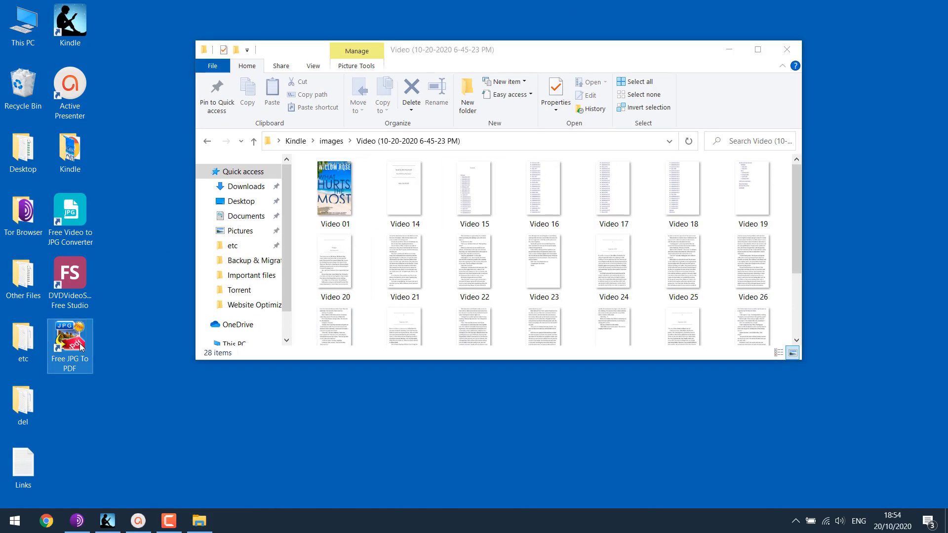
pyautogui.doubleClick(82, 348)
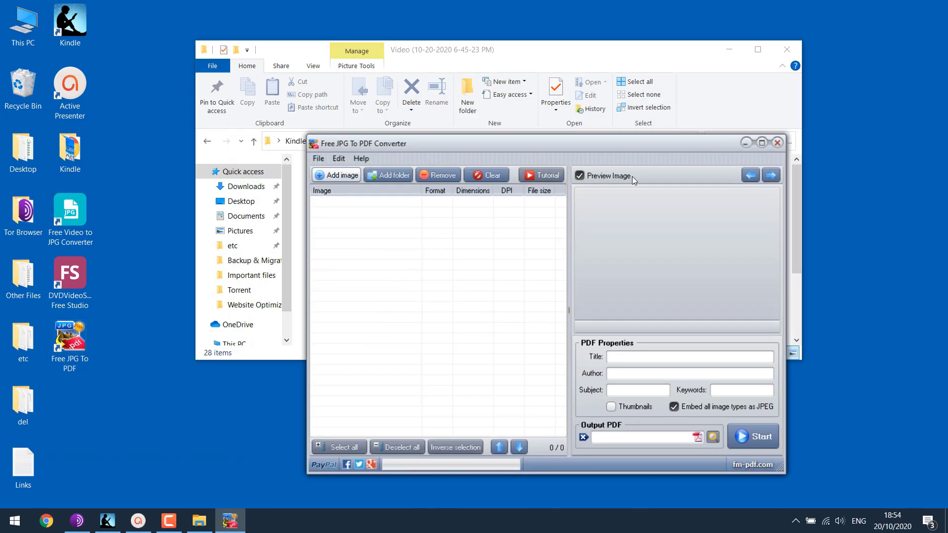
pyautogui.moveTo(617, 143); pyautogui.dragTo(802, 195)
# Step: Select all 28 page images in the Video folder and drag them into the converter's list
pyautogui.click(543, 49)
pyautogui.moveTo(543, 50); pyautogui.dragTo(365, 50)
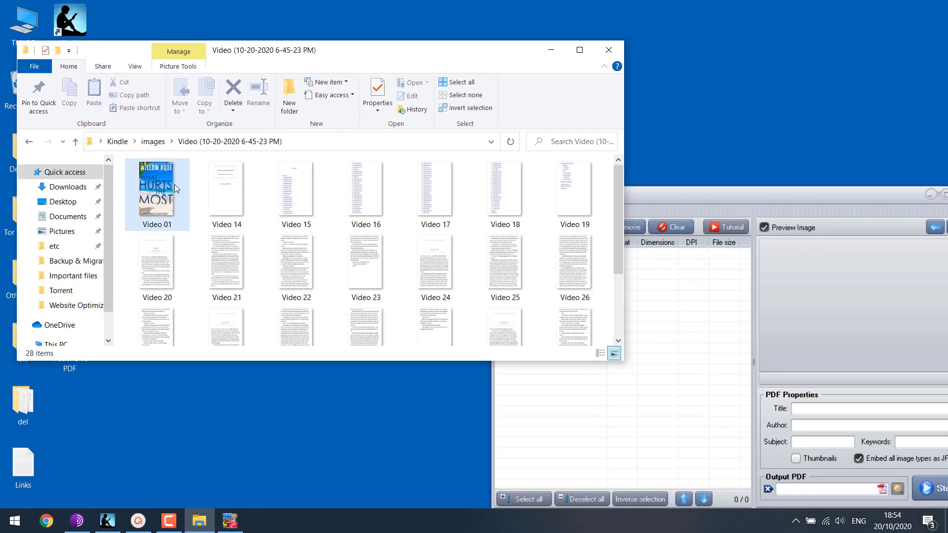
pyautogui.click(174, 185)
pyautogui.hotkey('ctrl', 'a')
pyautogui.moveTo(200, 196); pyautogui.dragTo(707, 330)
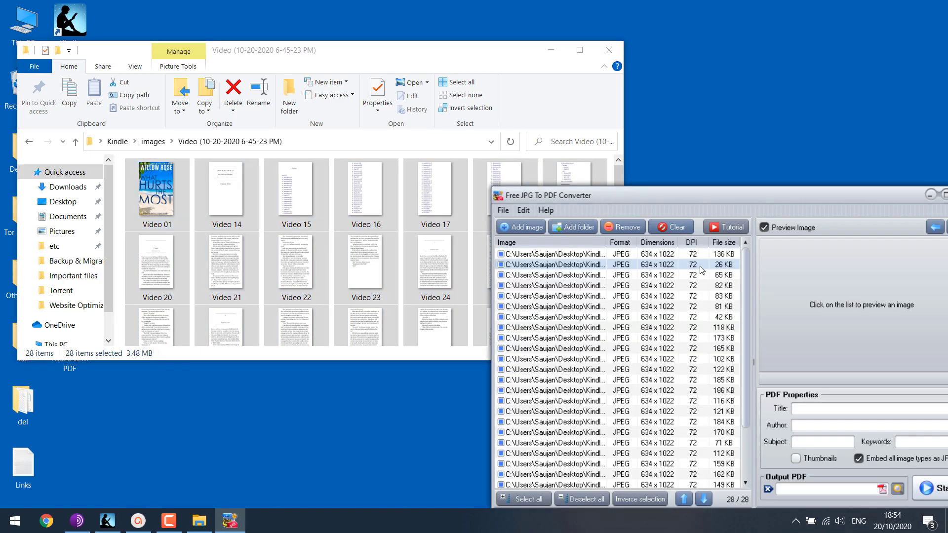
pyautogui.click(608, 50)
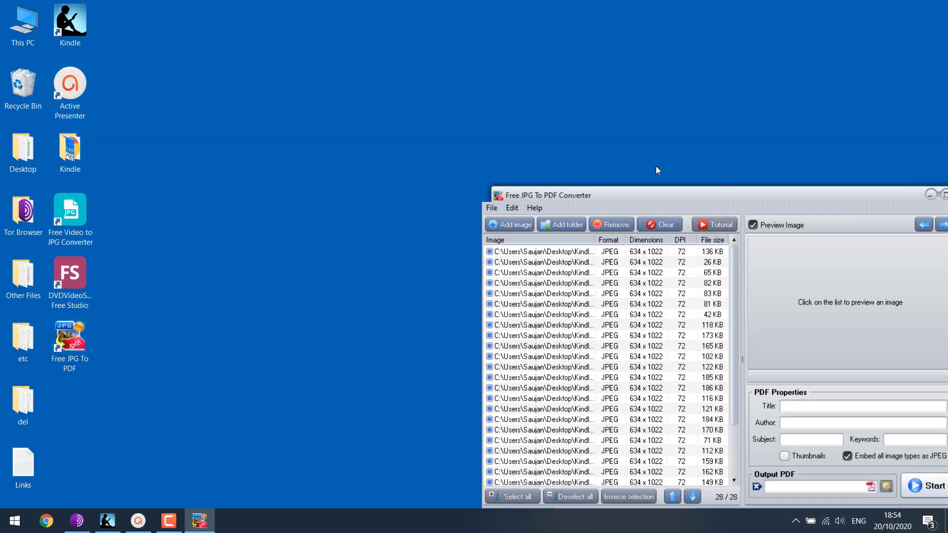
pyautogui.moveTo(763, 200); pyautogui.dragTo(502, 119)
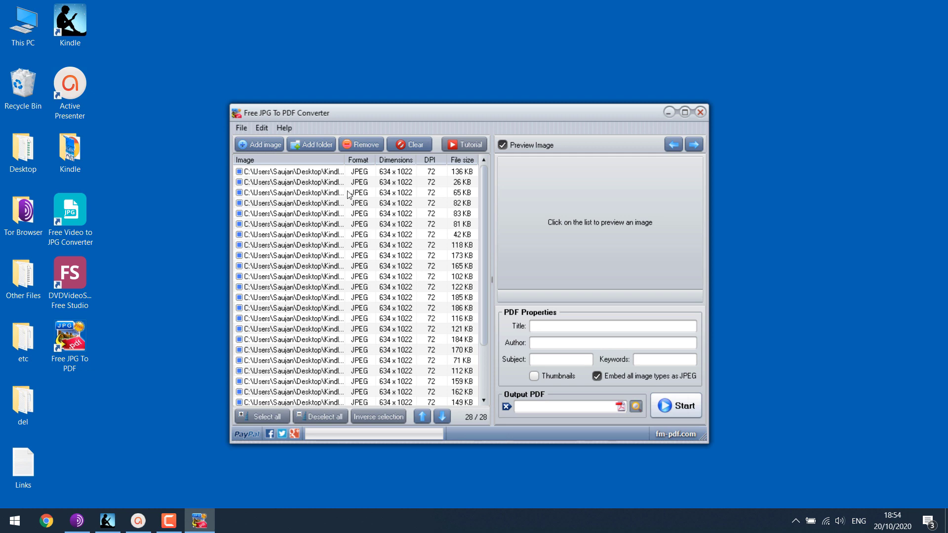
# Step: Maximize the converter, widen the image list and step through the 28 images with arrow keys
pyautogui.click(684, 113)
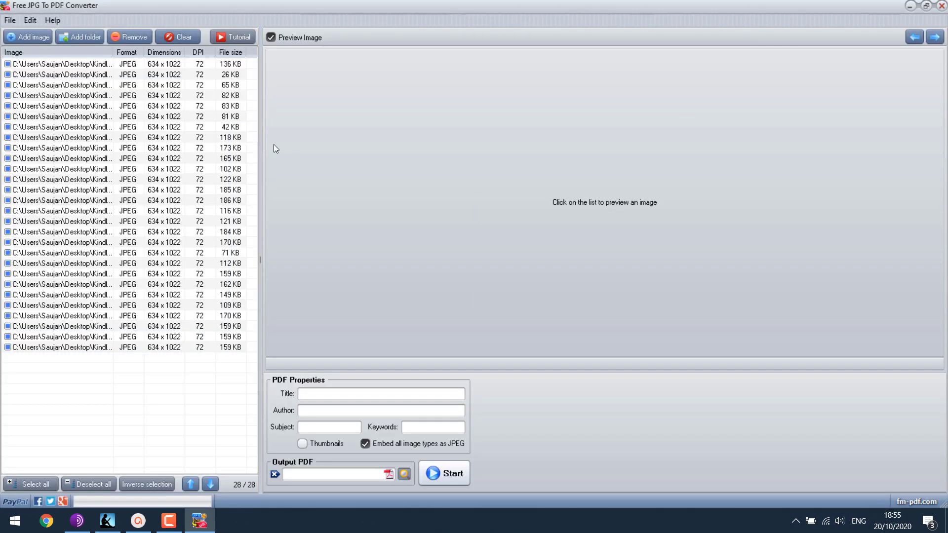
pyautogui.moveTo(262, 143); pyautogui.dragTo(390, 142)
pyautogui.click(95, 106)
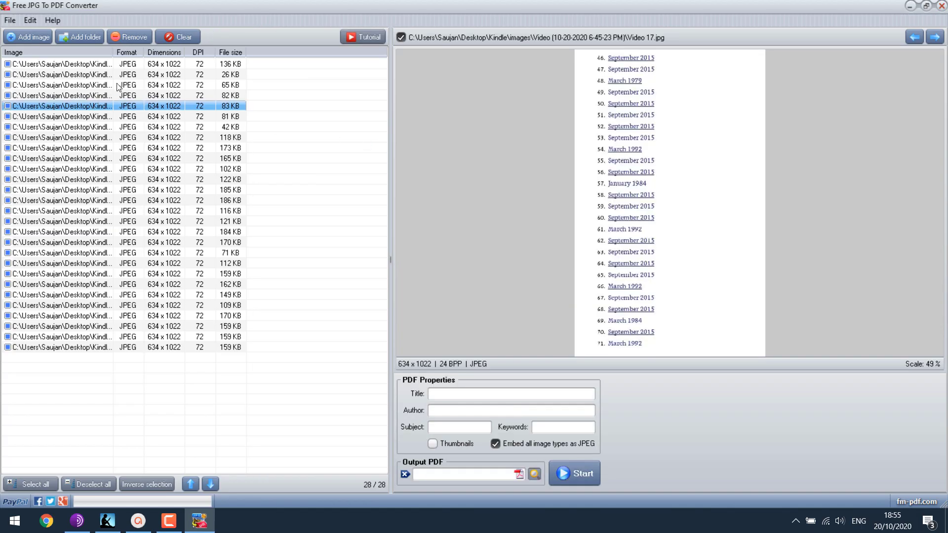
pyautogui.click(95, 64)
pyautogui.press('Down')
pyautogui.press('Down')
pyautogui.press('Down')
pyautogui.press('Down')
pyautogui.press('Down')
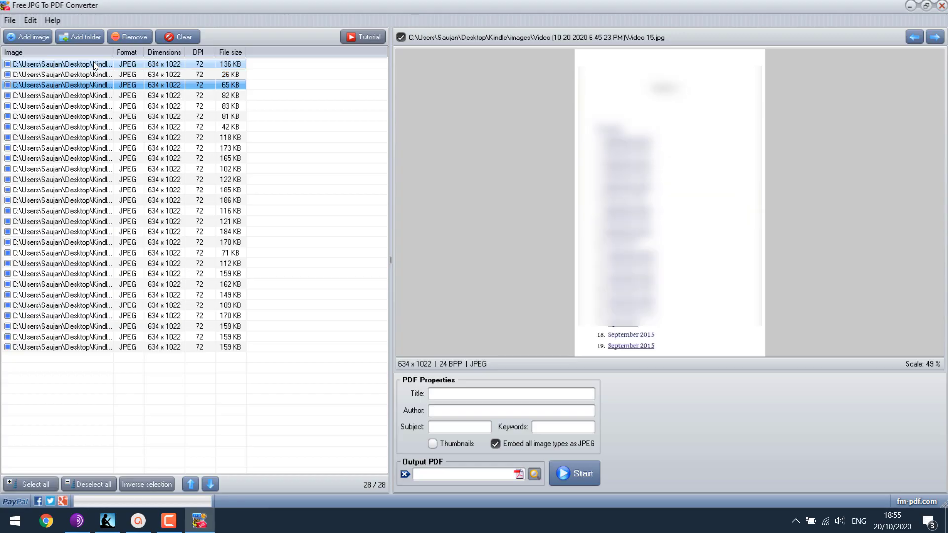
pyautogui.press('Down')
pyautogui.press('Down')
pyautogui.press('Down')
pyautogui.press('Down')
pyautogui.press('Down')
pyautogui.press('Down')
pyautogui.press('Down')
pyautogui.press('Down')
pyautogui.press('Down')
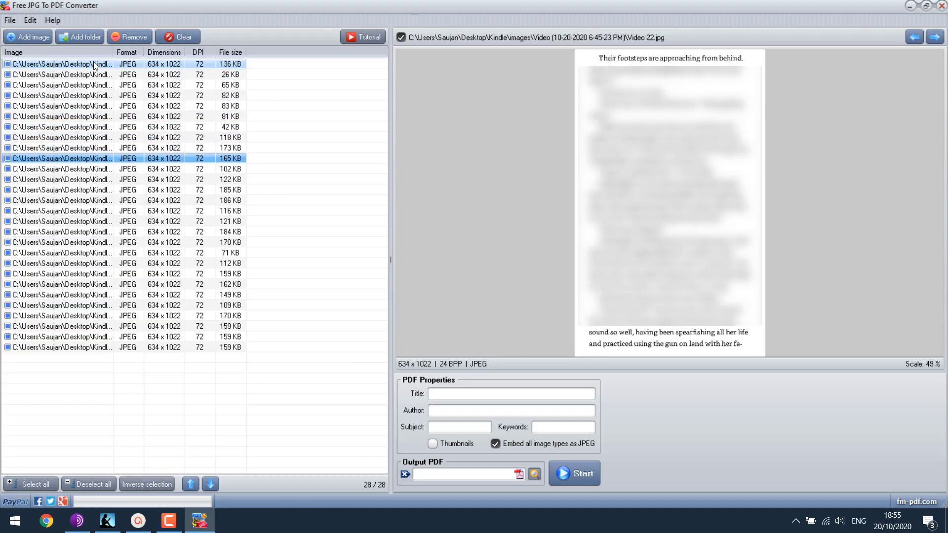
pyautogui.press('Down')
pyautogui.press('Down')
pyautogui.press('Down')
pyautogui.press('Down')
pyautogui.press('Down')
pyautogui.press('Down')
pyautogui.press('Down')
pyautogui.press('Down')
pyautogui.press('Down')
pyautogui.press('Down')
pyautogui.press('Down')
pyautogui.press('Down')
pyautogui.press('Down')
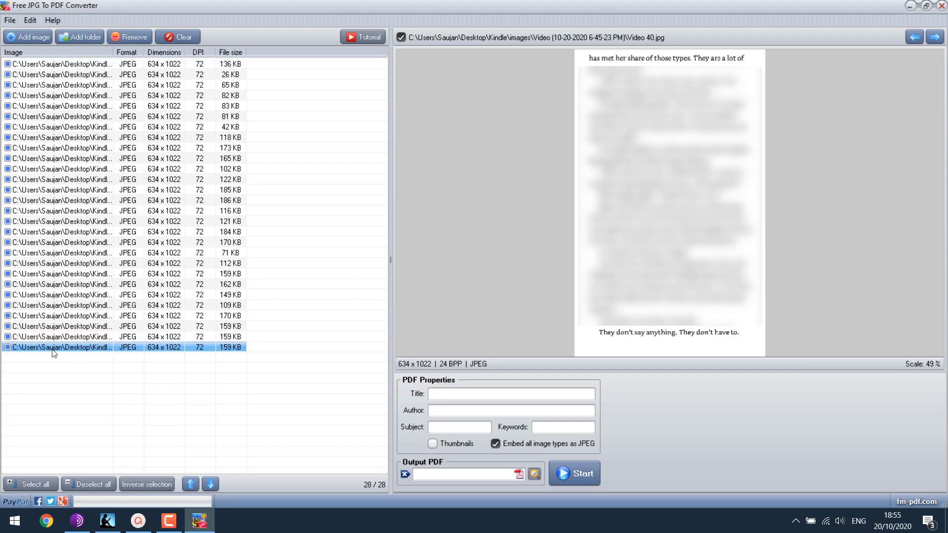
pyautogui.click(36, 65)
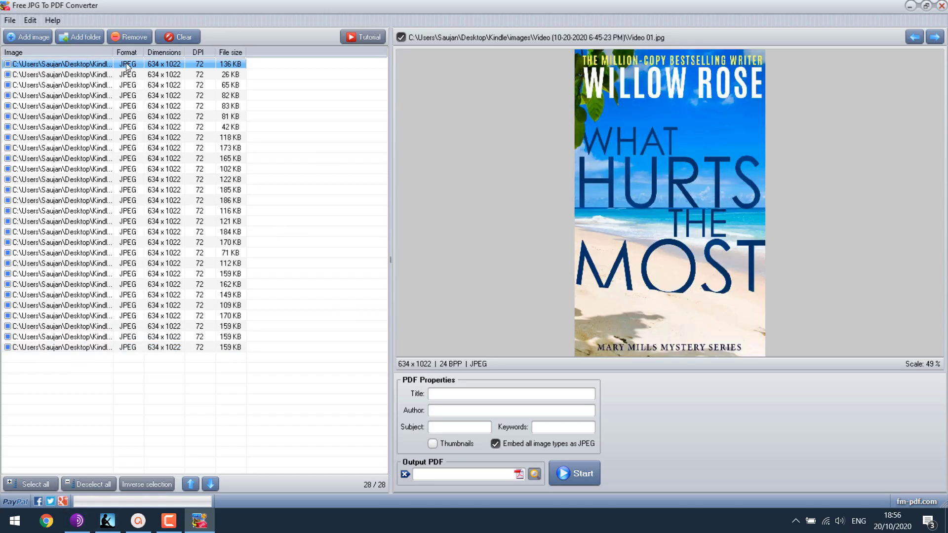
# Step: Page forward and back through the images using the preview's next and previous arrows
pyautogui.click(935, 38)
pyautogui.click(936, 38)
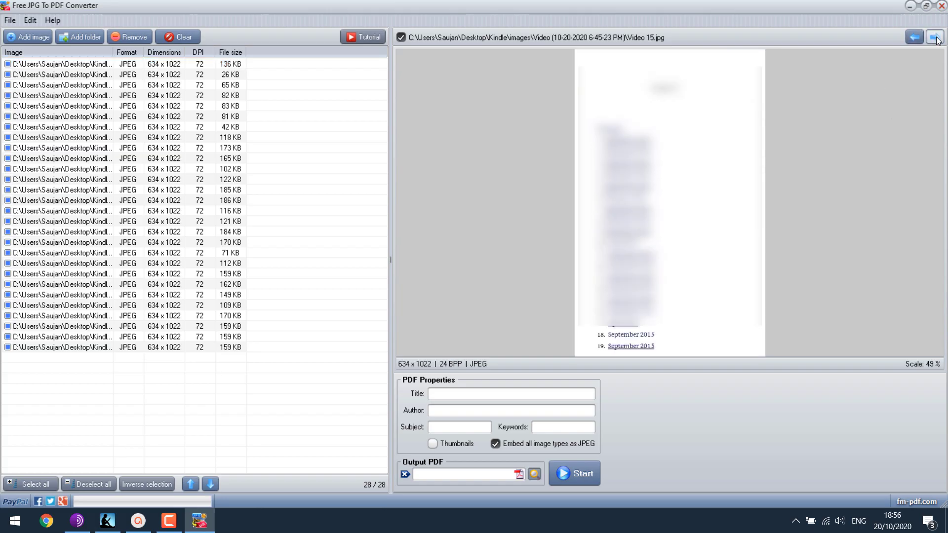
pyautogui.click(936, 38)
pyautogui.click(937, 40)
pyautogui.click(917, 37)
pyautogui.click(917, 38)
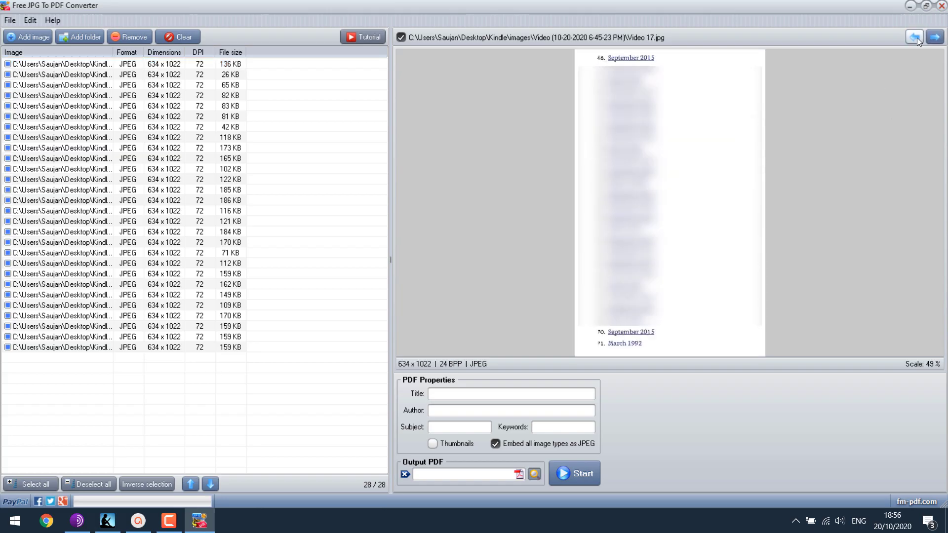
pyautogui.click(917, 38)
pyautogui.click(917, 37)
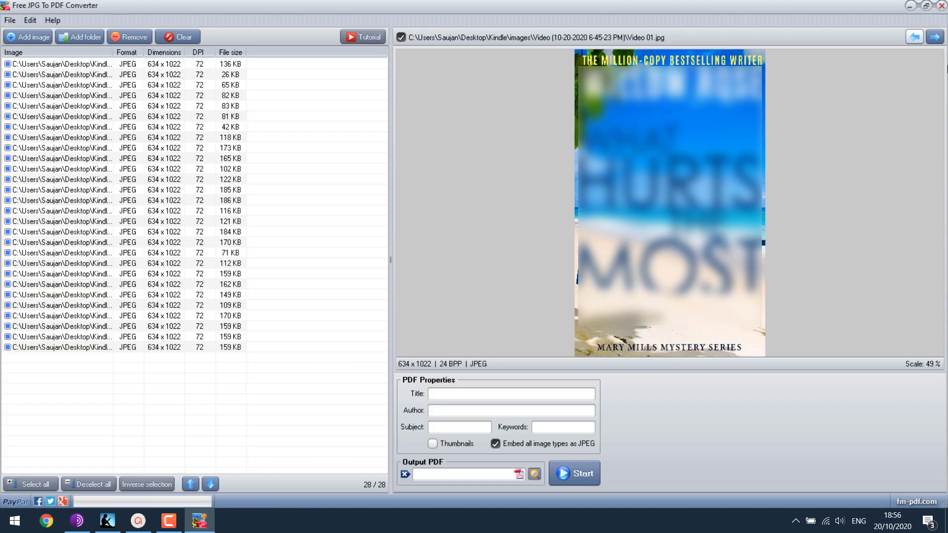
pyautogui.click(940, 39)
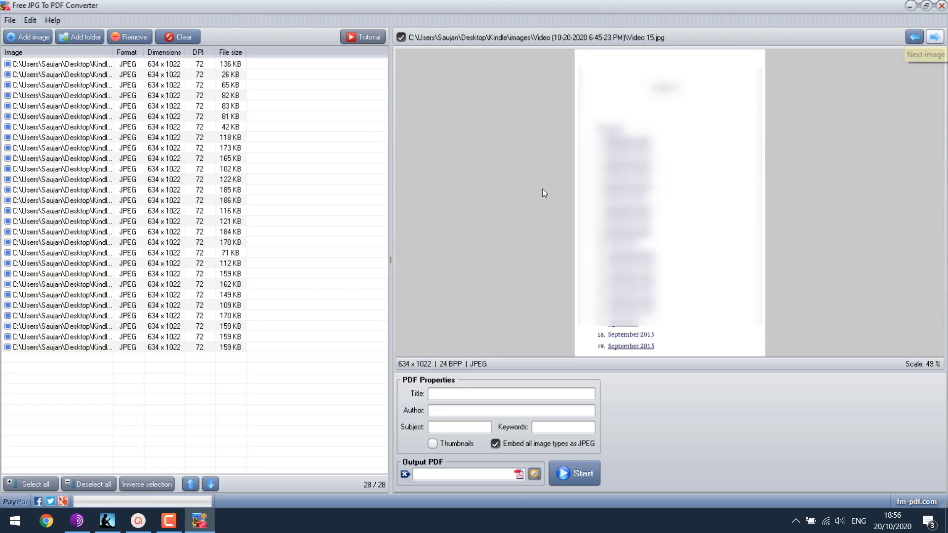
pyautogui.click(911, 7)
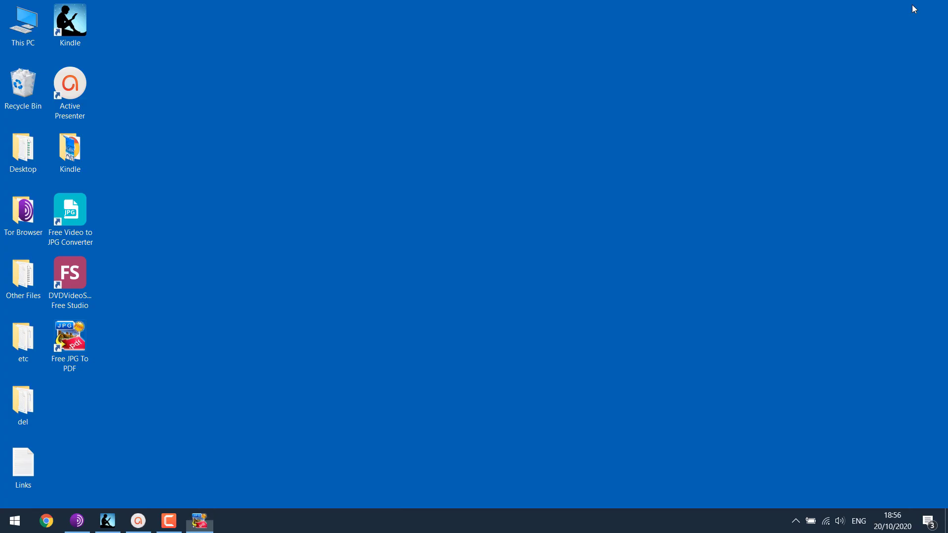
pyautogui.doubleClick(70, 148)
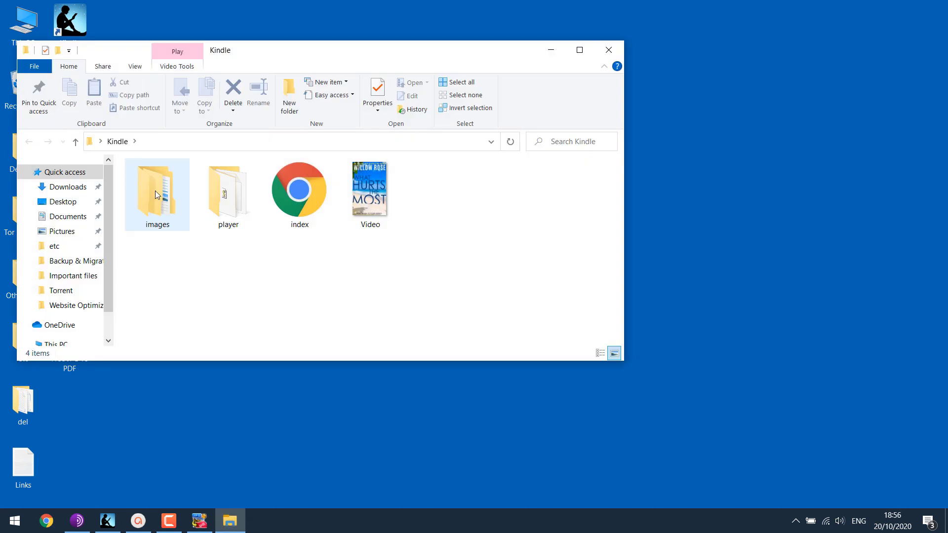
pyautogui.doubleClick(171, 193)
pyautogui.doubleClick(237, 179)
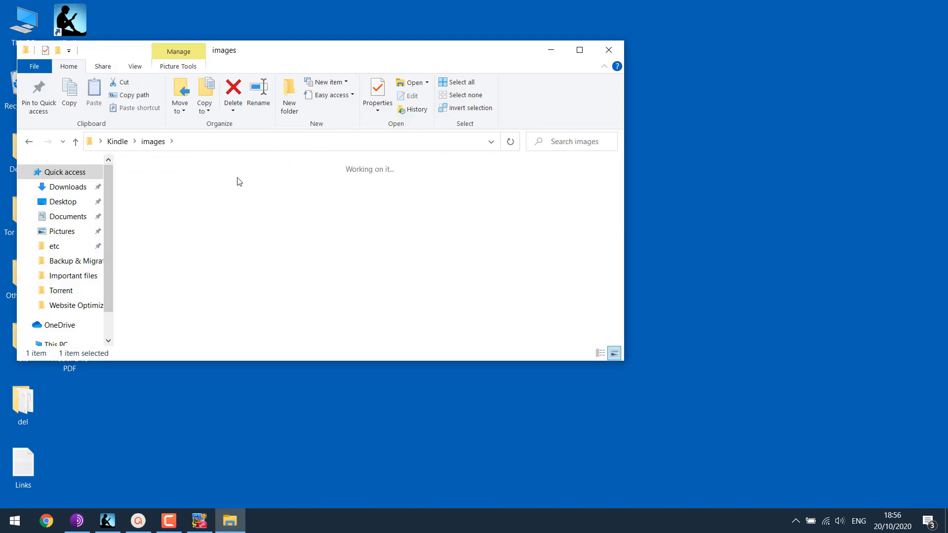
pyautogui.click(581, 51)
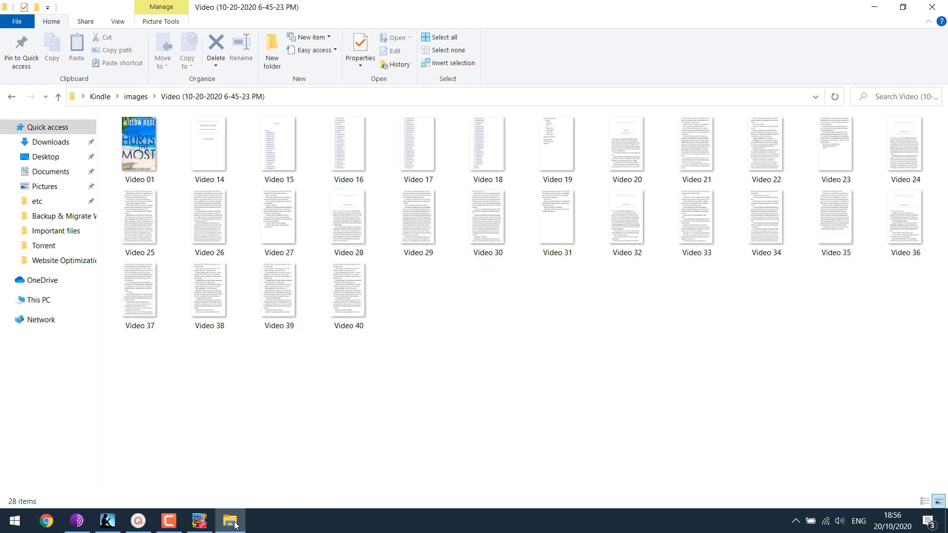
pyautogui.click(944, 5)
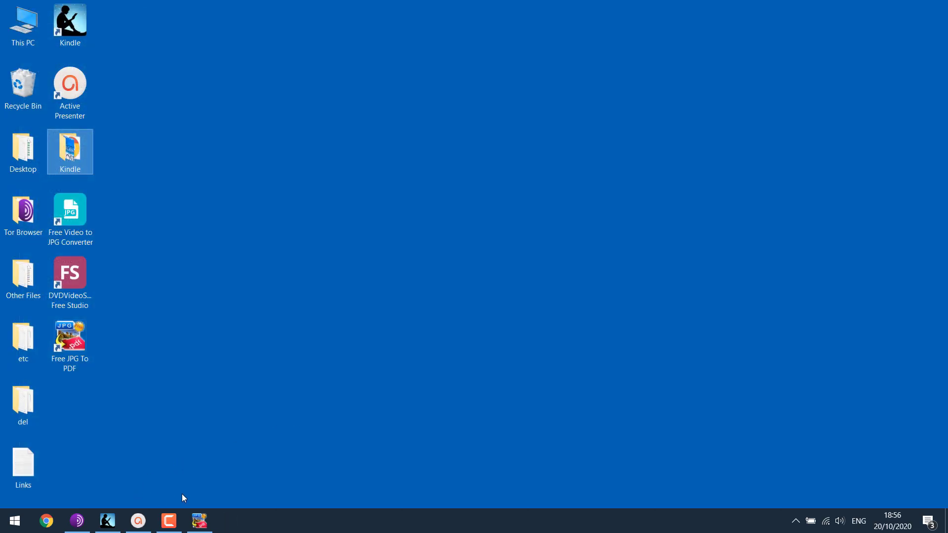
# Step: Restore the converter from the taskbar and preview the Video 27.jpg page image
pyautogui.click(199, 521)
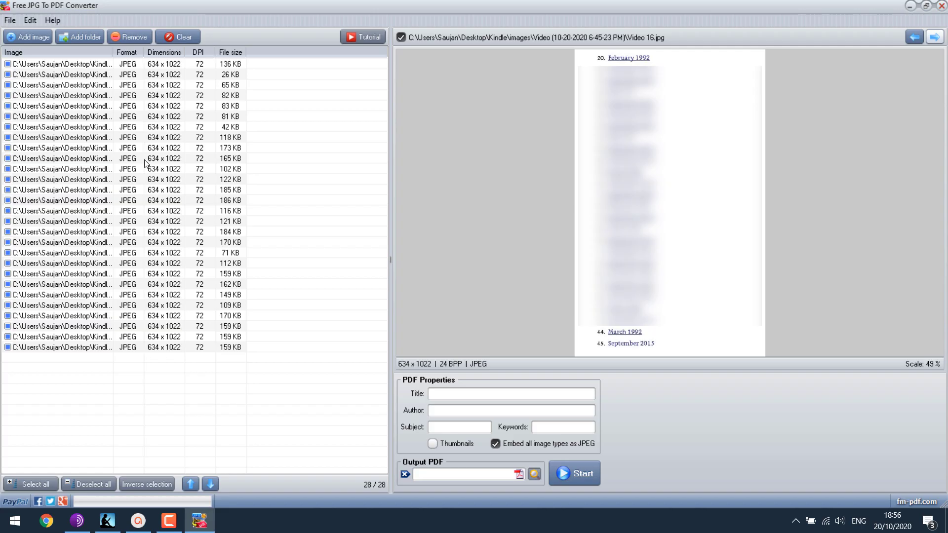
pyautogui.click(75, 212)
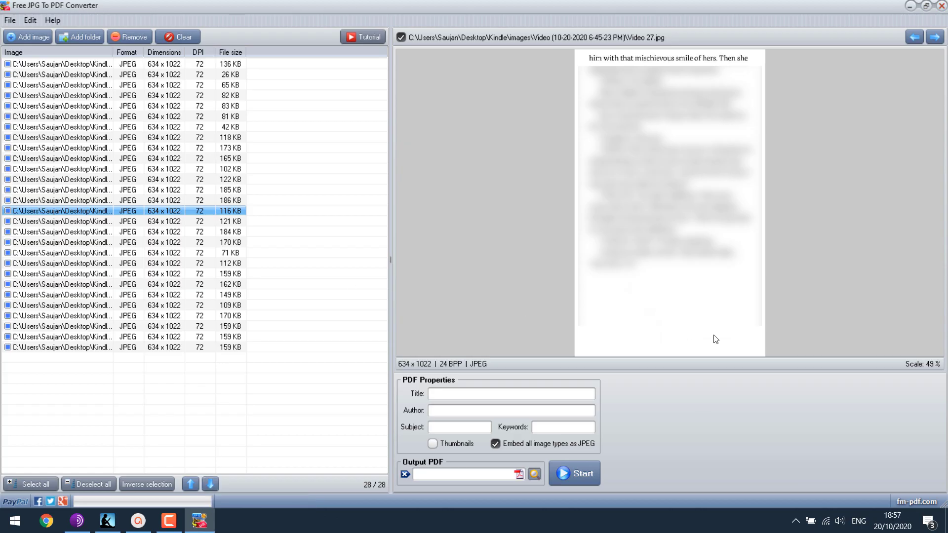
# Step: Name the output PDF 'Kindle PDF' on the desktop and start converting the 28 images
pyautogui.click(520, 475)
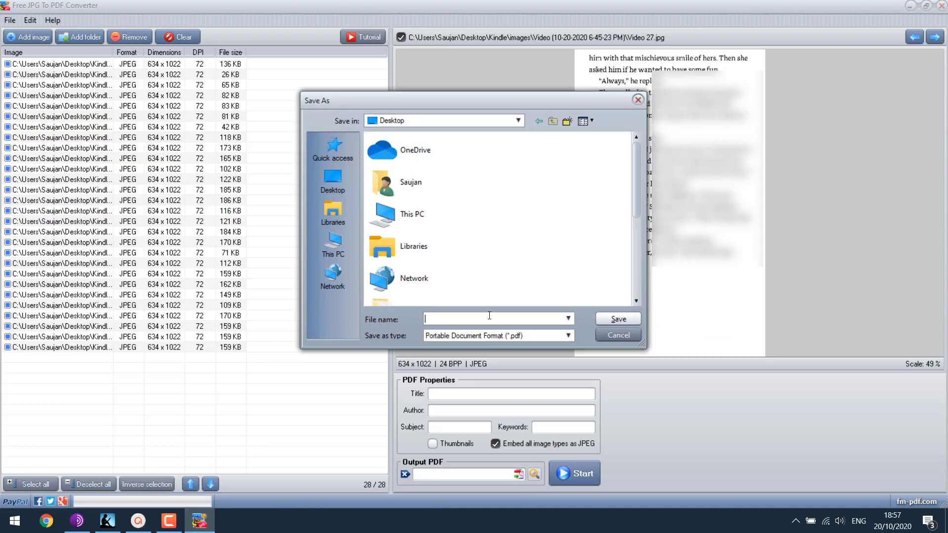
pyautogui.write('Kind  PD')
pyautogui.press('BackSpace')
pyautogui.press('BackSpace')
pyautogui.write('le')
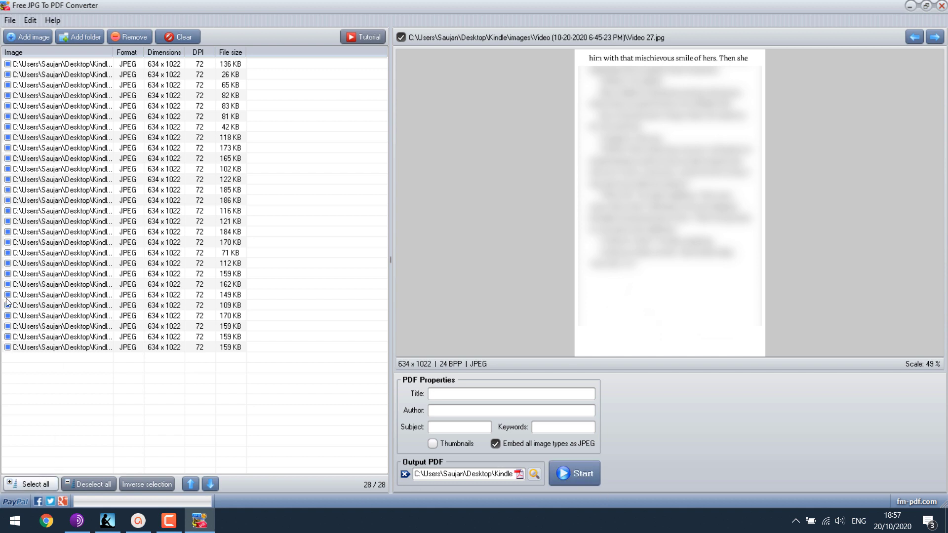
pyautogui.click(577, 476)
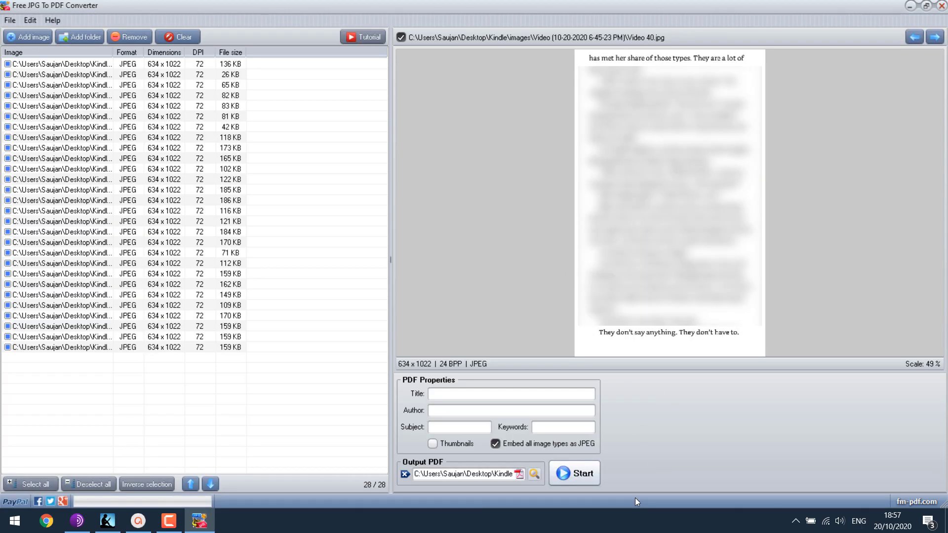
# Step: Minimize the converter and open Kindle PDF from the desktop in Acrobat Reader
pyautogui.click(909, 7)
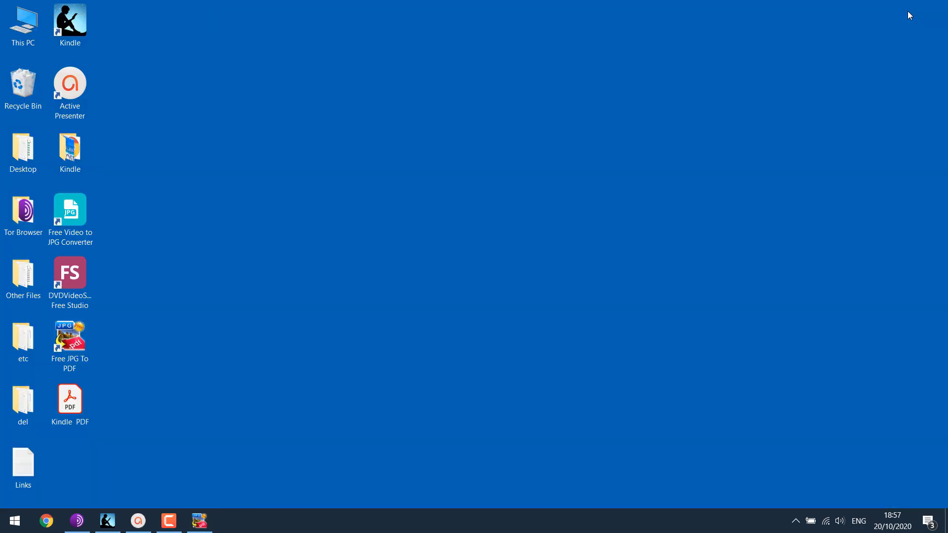
pyautogui.moveTo(65, 402); pyautogui.dragTo(623, 98)
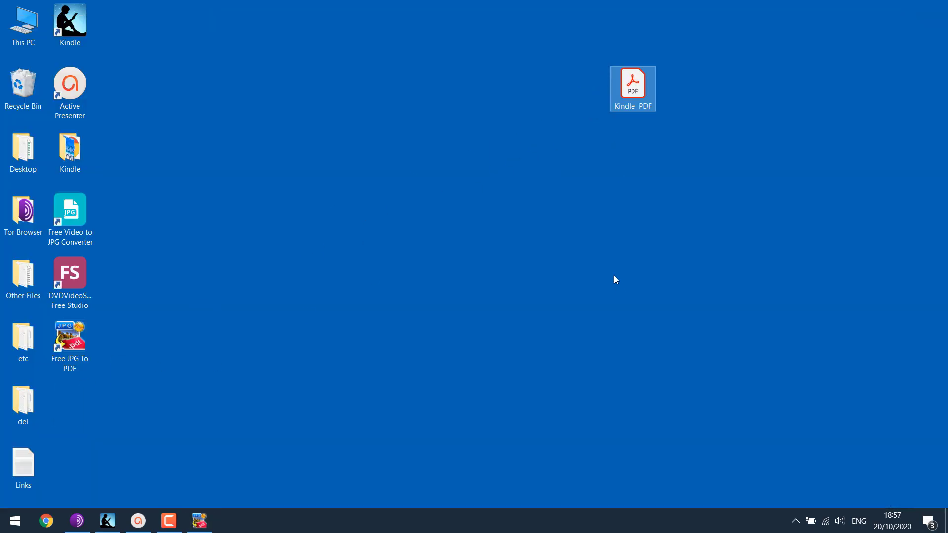
pyautogui.doubleClick(633, 87)
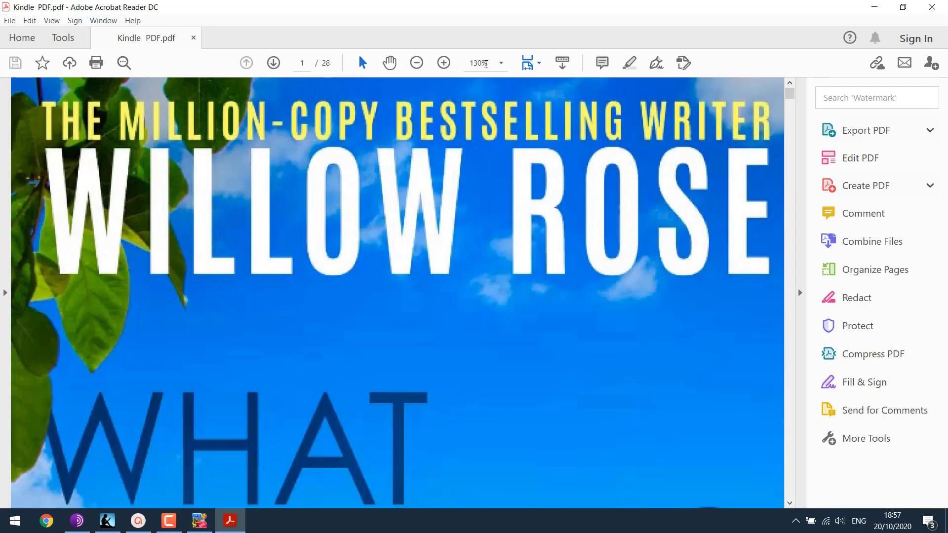
# Step: Set the zoom to 50% and scroll through the PDF's pages
pyautogui.click(502, 63)
pyautogui.click(535, 153)
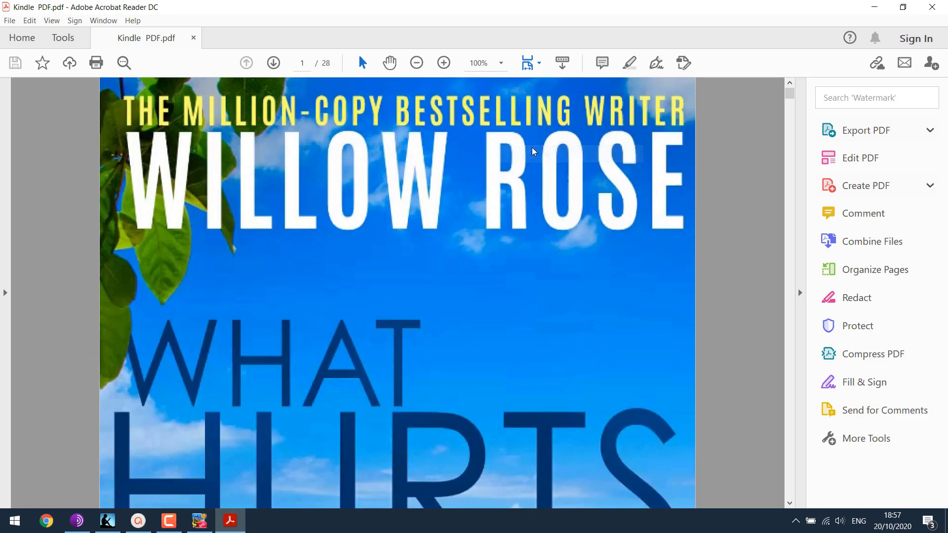
pyautogui.click(501, 62)
pyautogui.click(536, 120)
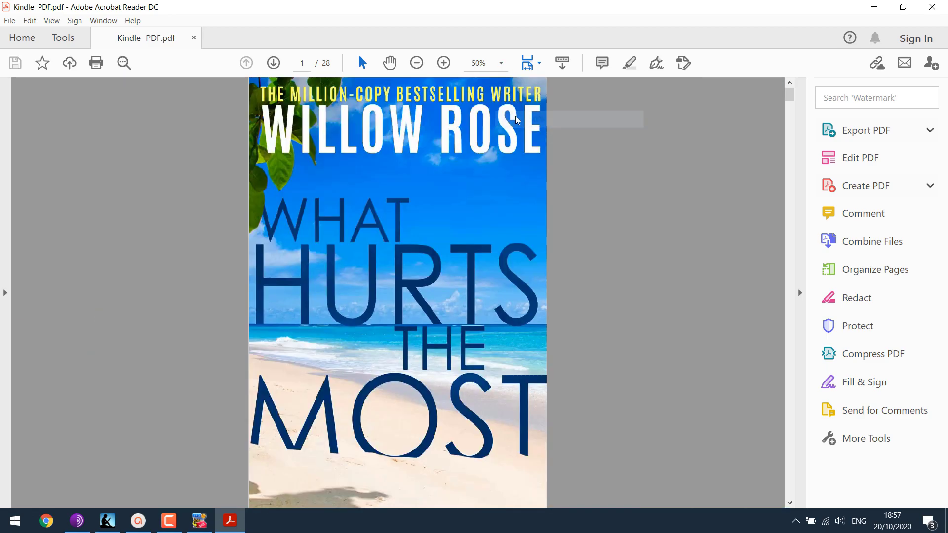
pyautogui.scroll(-5, 561, 214)
pyautogui.scroll(-3, 745, 155)
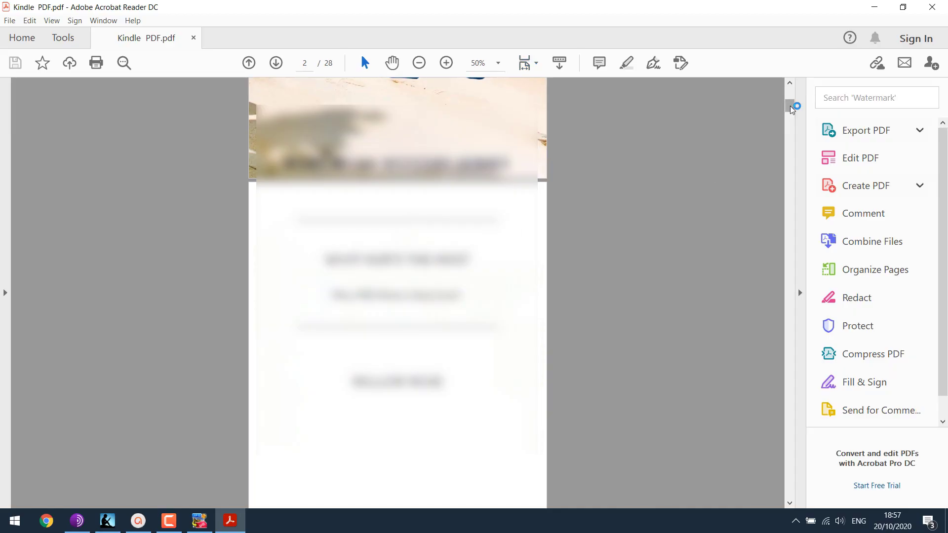
pyautogui.moveTo(789, 105); pyautogui.dragTo(753, 76)
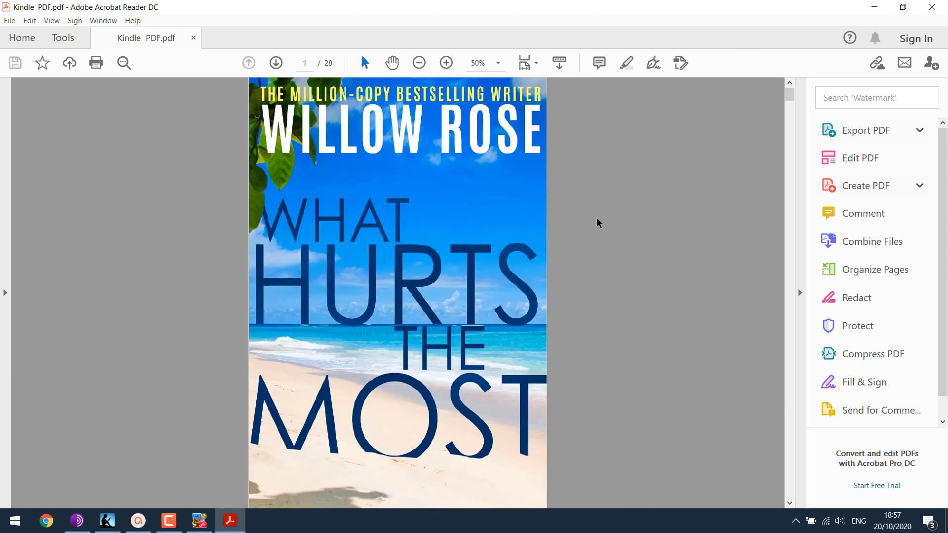